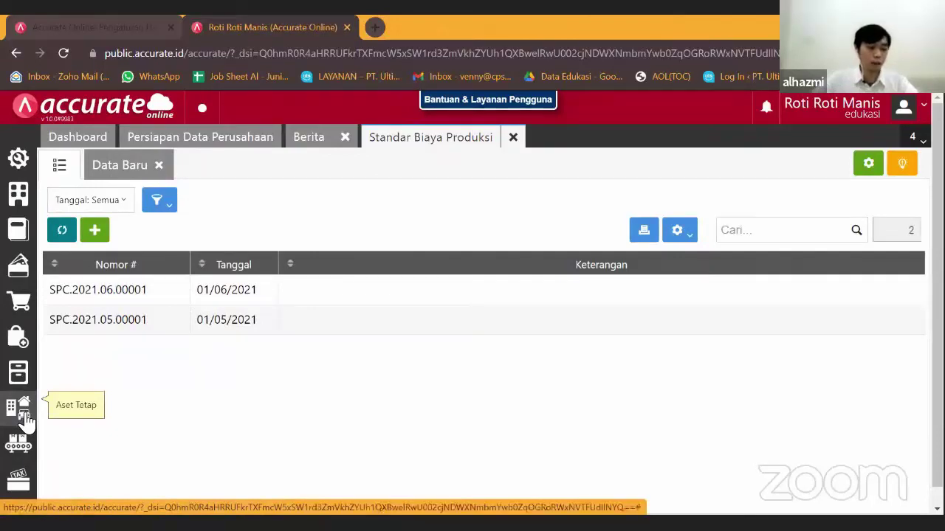
# Step: View the list of existing production stages in Tahapan Produksi, and close both it and the Standar Biaya Produksi list
pyautogui.click(22, 446)
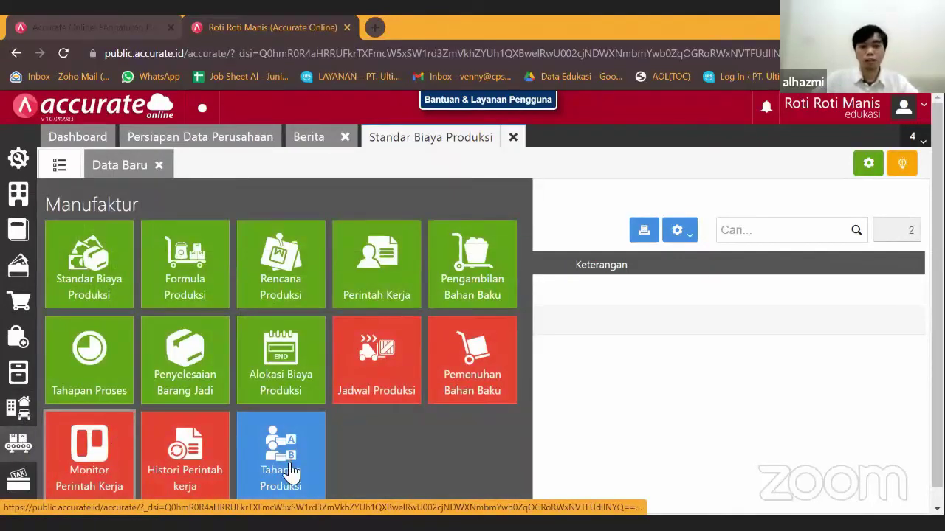
pyautogui.click(291, 471)
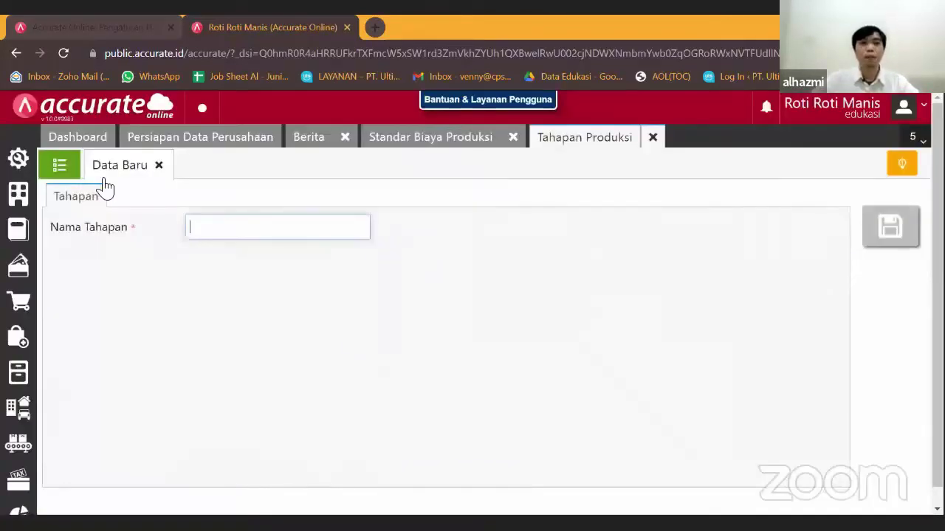
pyautogui.click(74, 166)
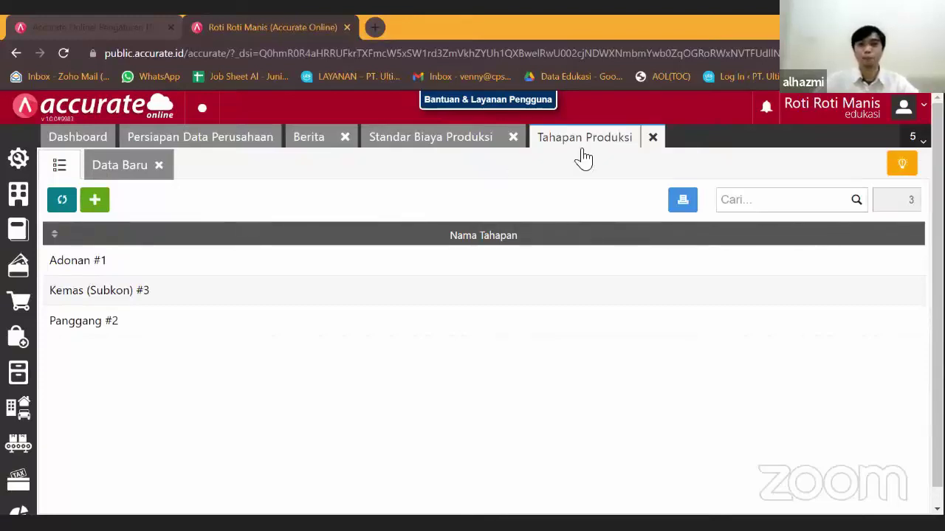
pyautogui.click(653, 138)
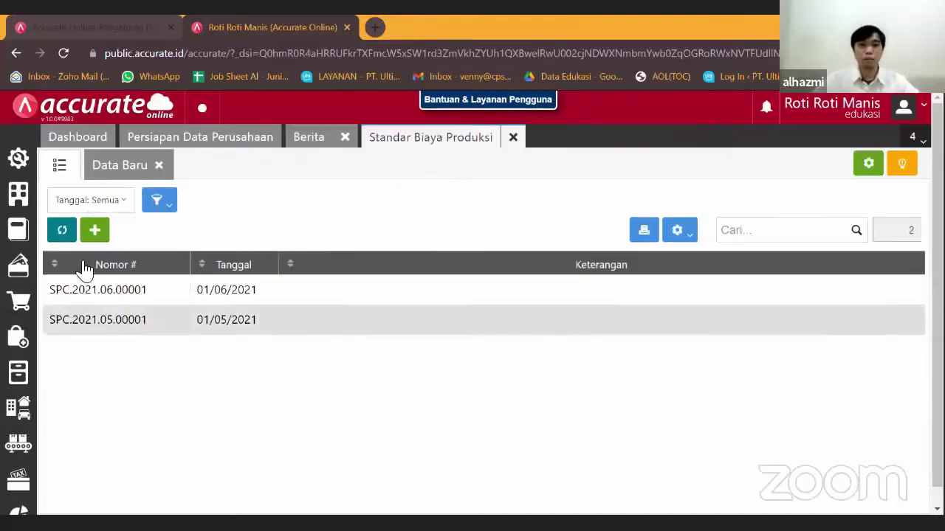
pyautogui.click(513, 138)
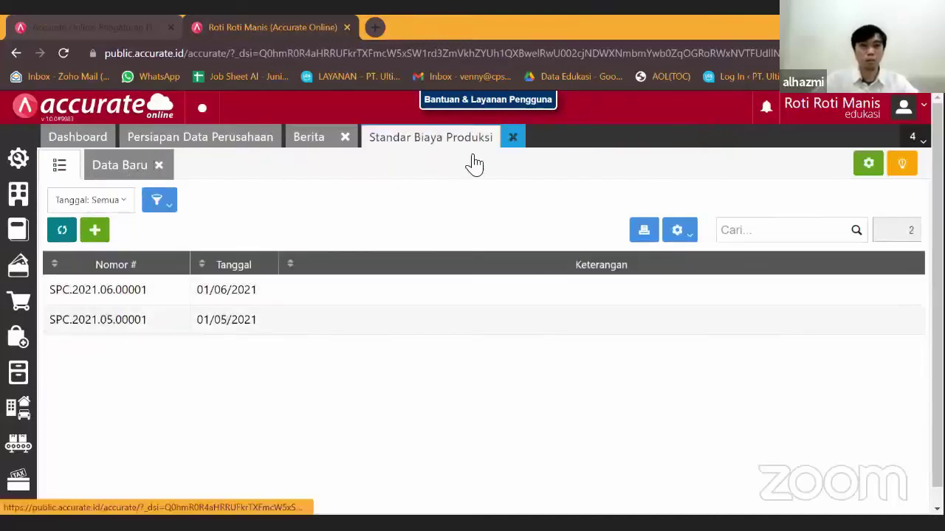
pyautogui.click(18, 446)
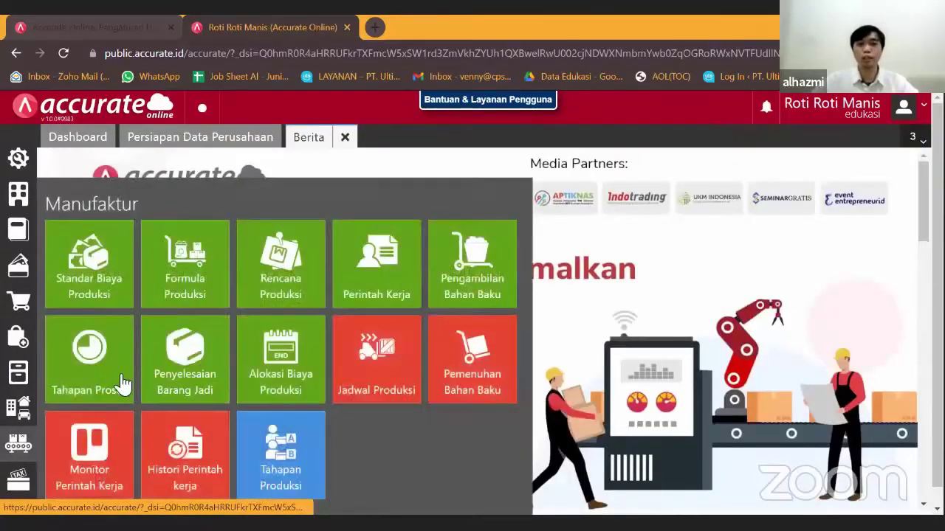
pyautogui.click(89, 360)
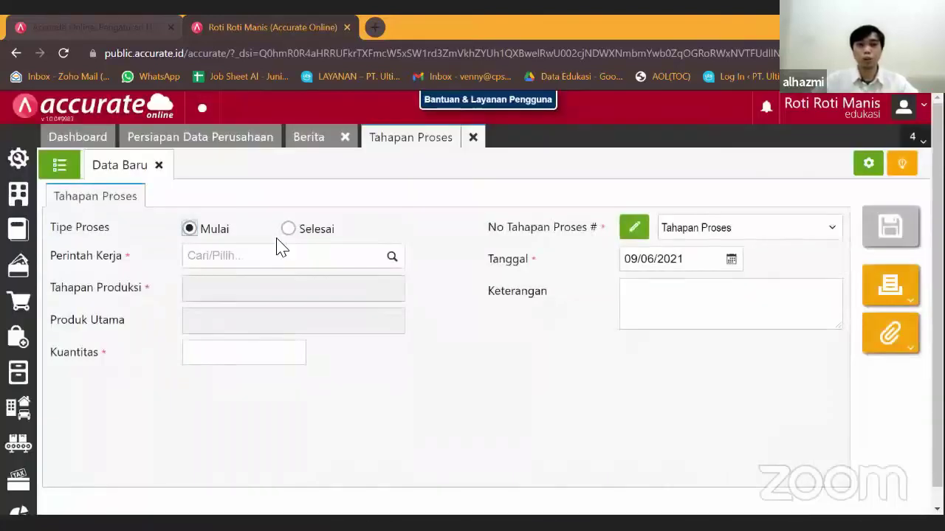
pyautogui.click(473, 137)
# Step: View the blank Tahapan Produksi form with its Nama Tahapan field and close it without saving
pyautogui.click(22, 444)
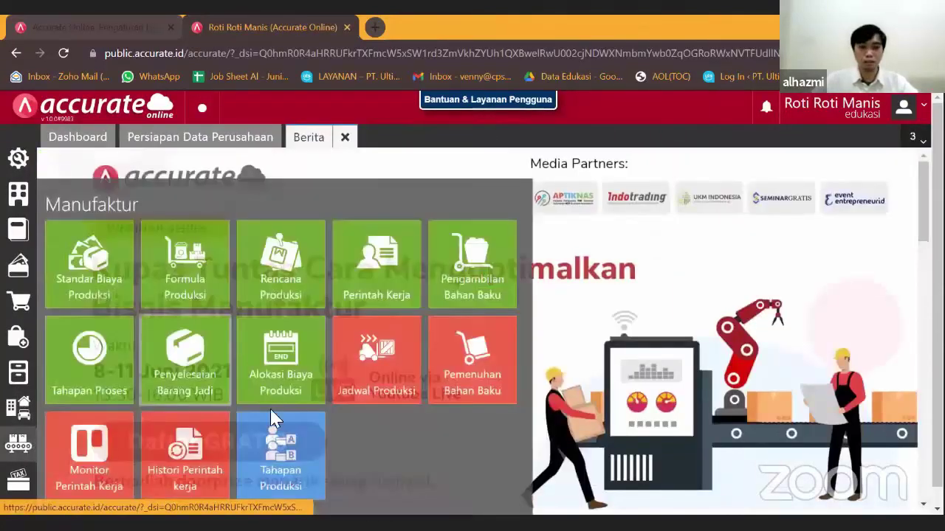
pyautogui.click(284, 454)
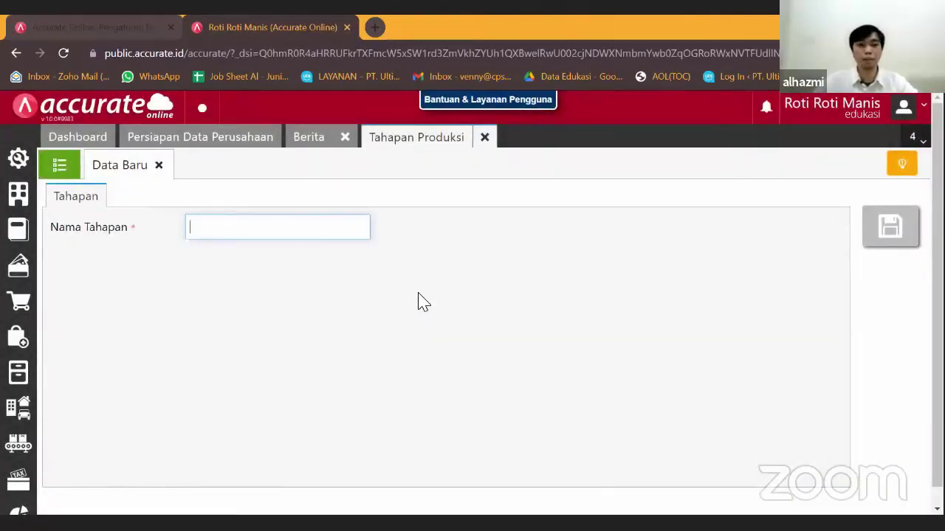
pyautogui.click(485, 139)
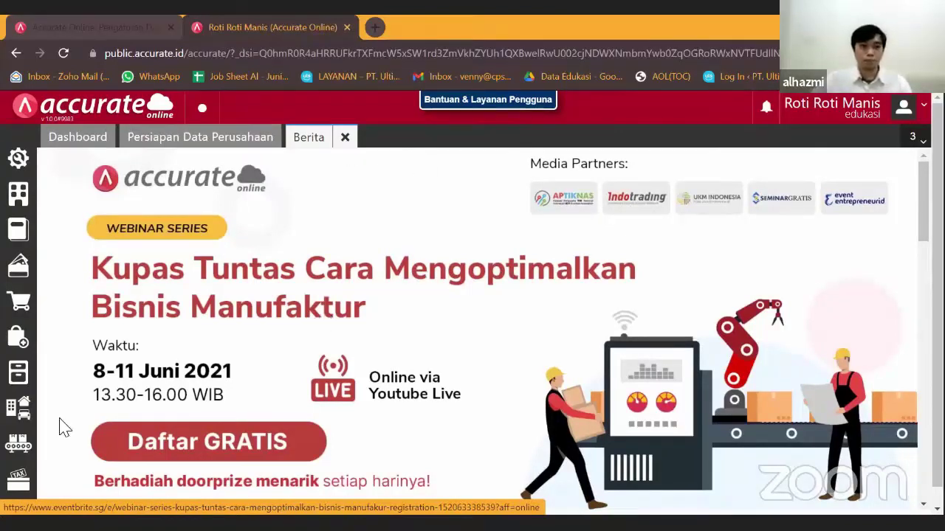
# Step: Start a new Formula Produksi record and try to fetch an existing formula and look up the Produk Utama
pyautogui.click(19, 443)
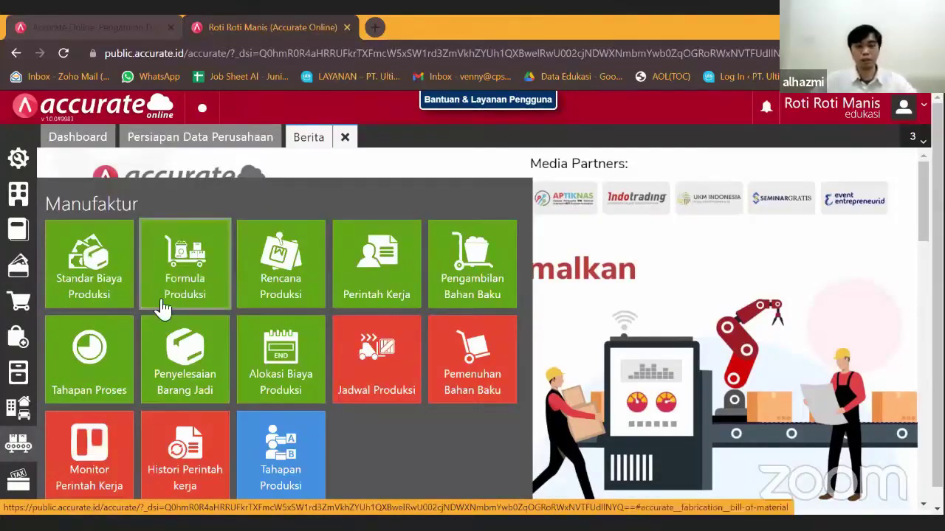
pyautogui.click(186, 301)
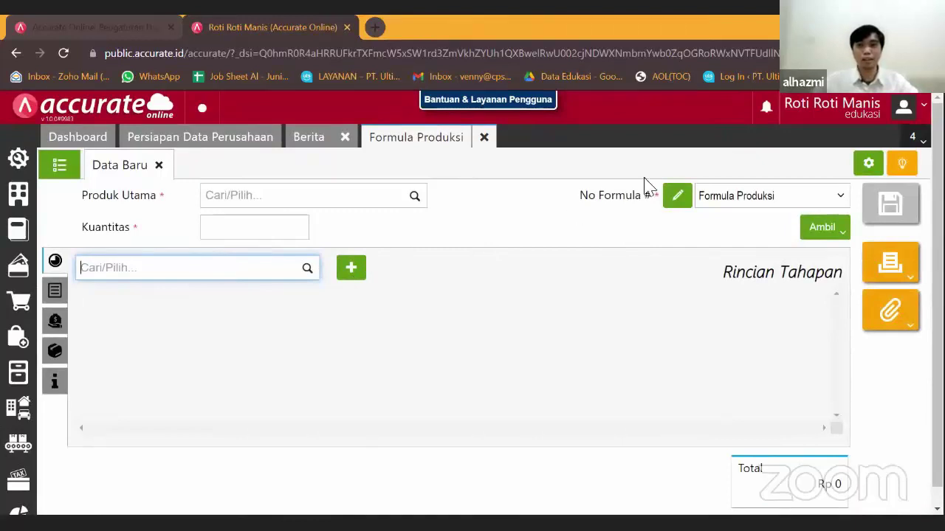
pyautogui.click(828, 234)
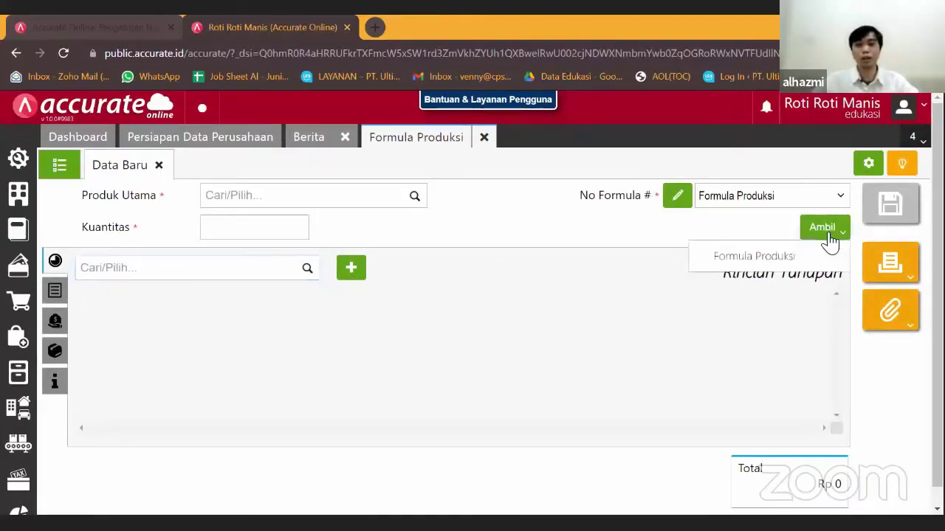
pyautogui.click(788, 262)
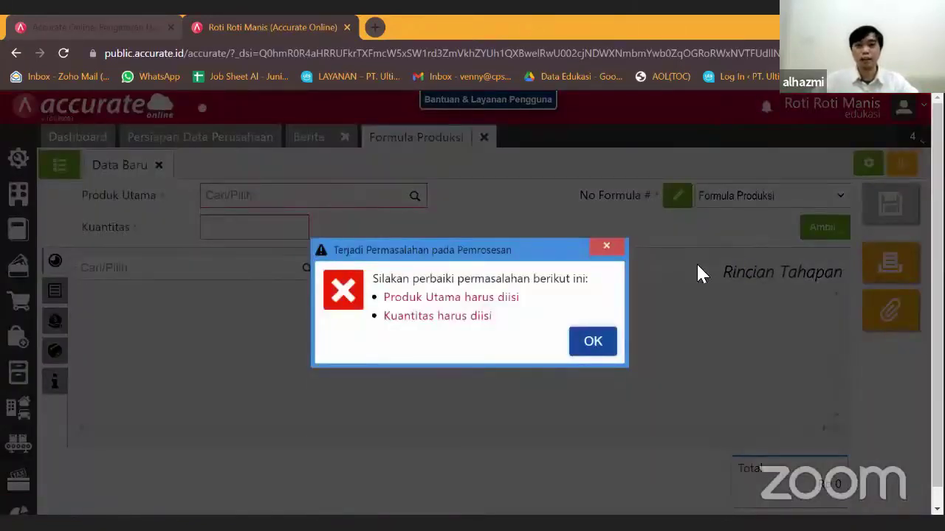
pyautogui.click(606, 246)
pyautogui.click(415, 198)
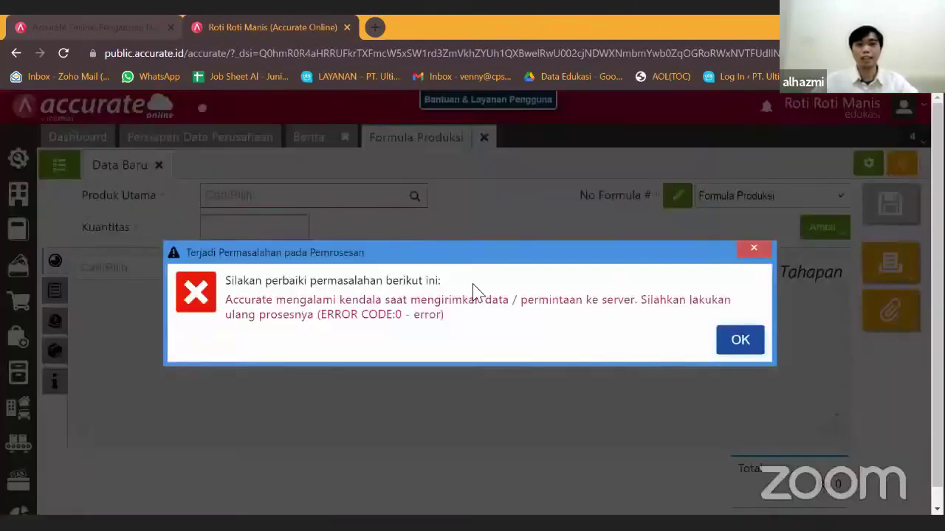
pyautogui.click(740, 339)
# Step: Examine the stages and raw materials of the Roti formula BOM.2021.06.00001, including the Tahapan assigned to Tepung, and close Formula Produksi
pyautogui.click(61, 167)
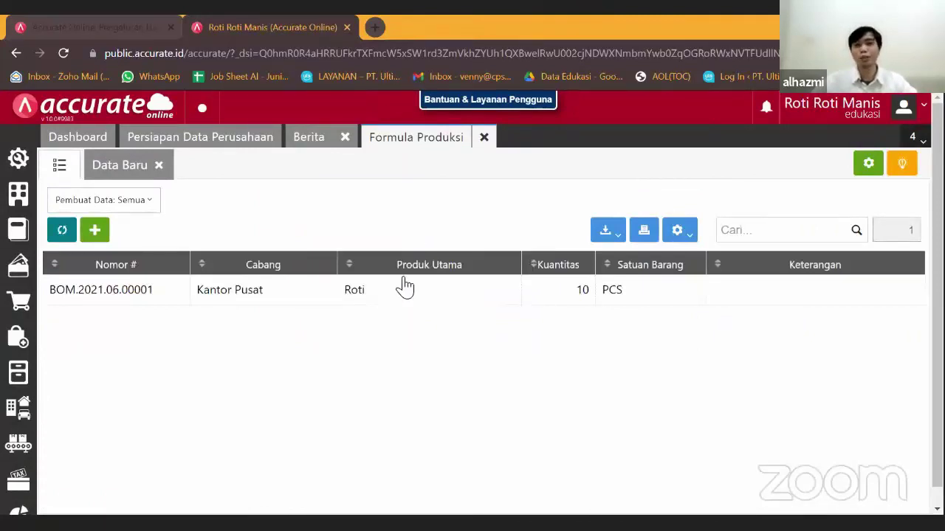
pyautogui.click(547, 289)
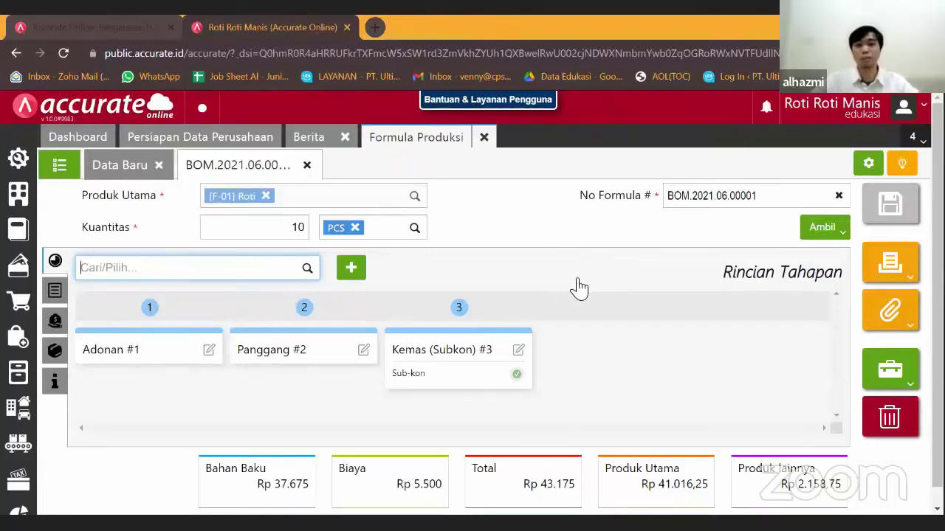
pyautogui.click(55, 290)
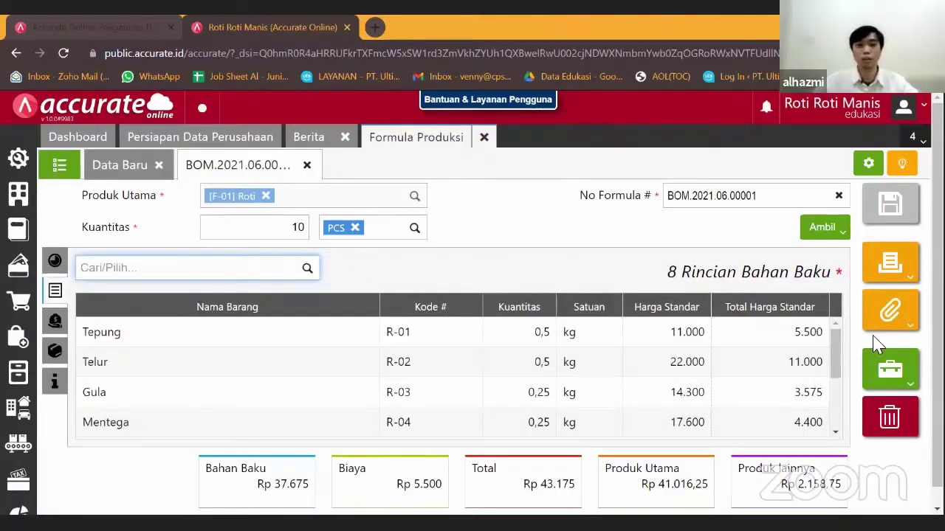
pyautogui.click(417, 348)
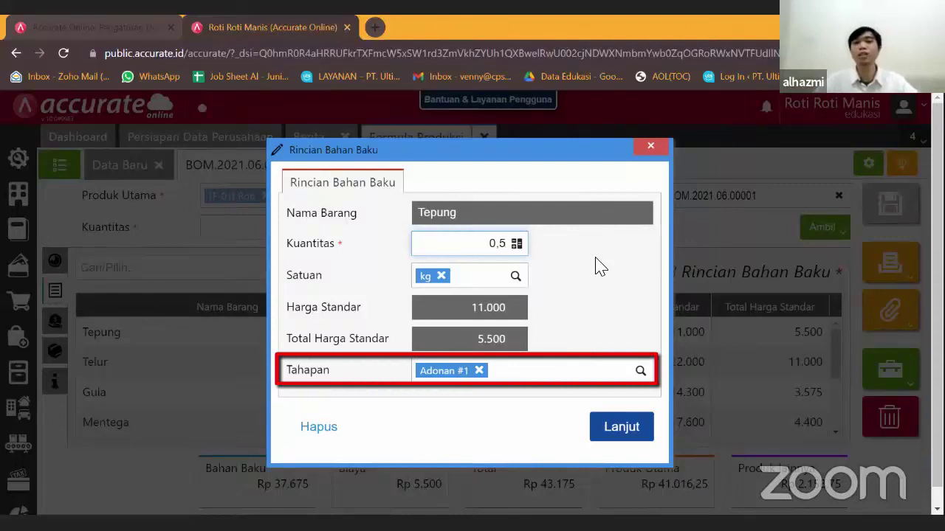
pyautogui.click(644, 146)
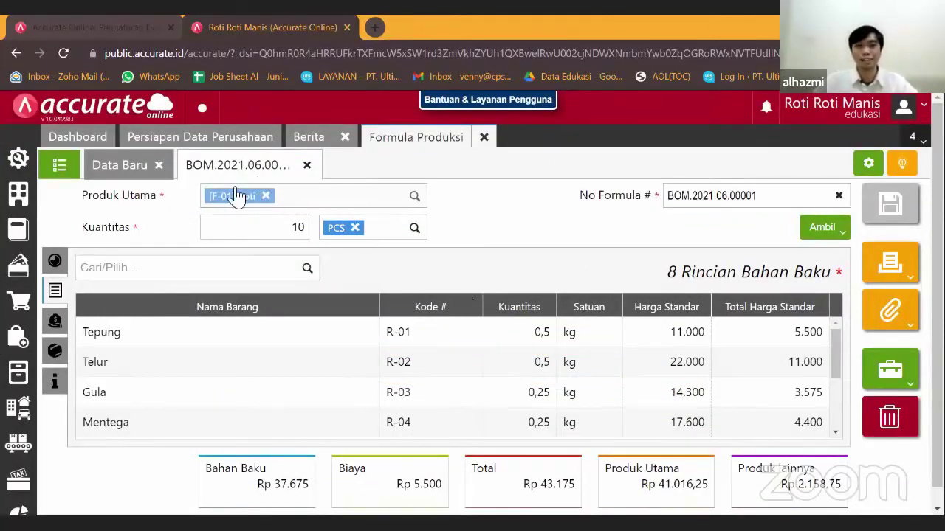
pyautogui.click(59, 169)
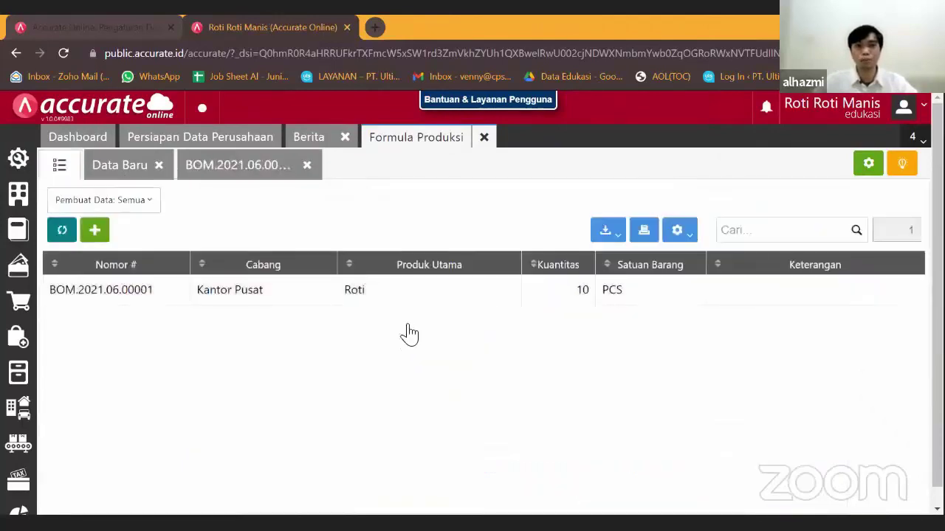
pyautogui.click(307, 166)
pyautogui.click(483, 137)
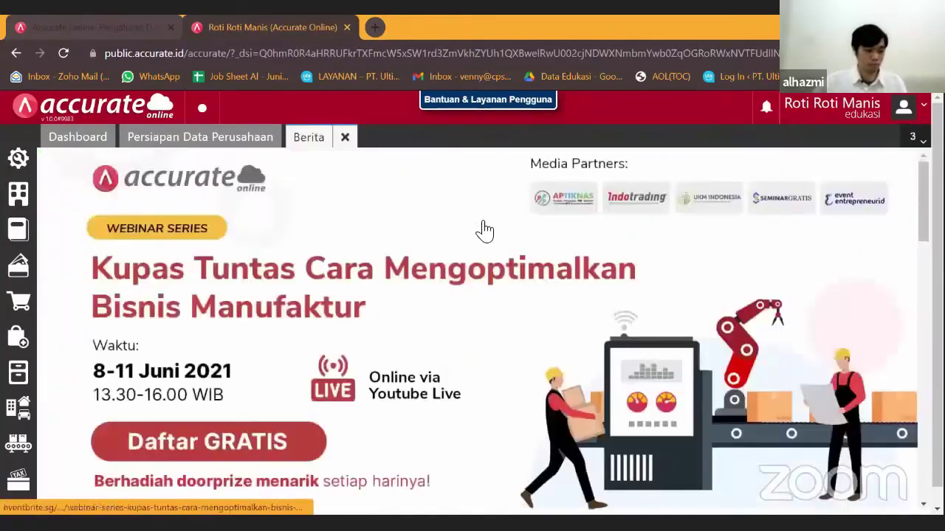
# Step: Start a new production plan in Rencana Produksi and name it "Produksi Juni 2021"
pyautogui.click(20, 447)
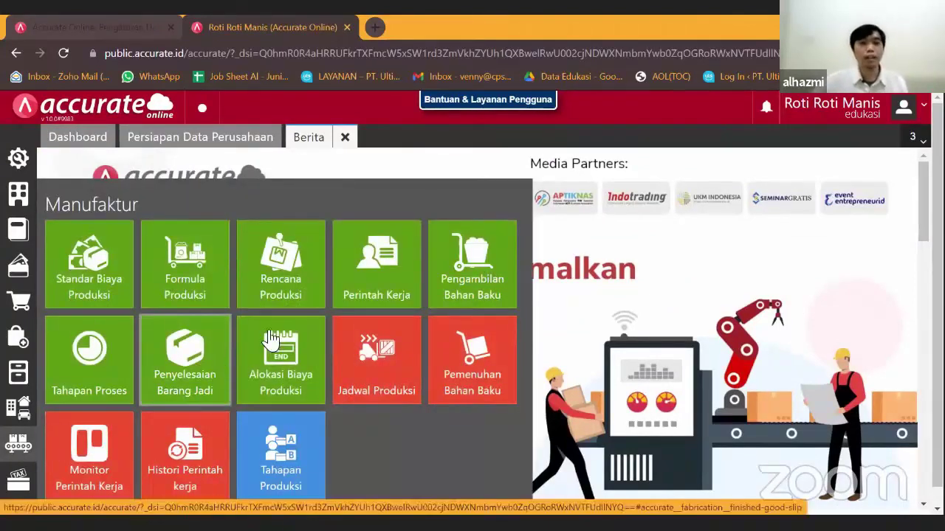
pyautogui.click(310, 287)
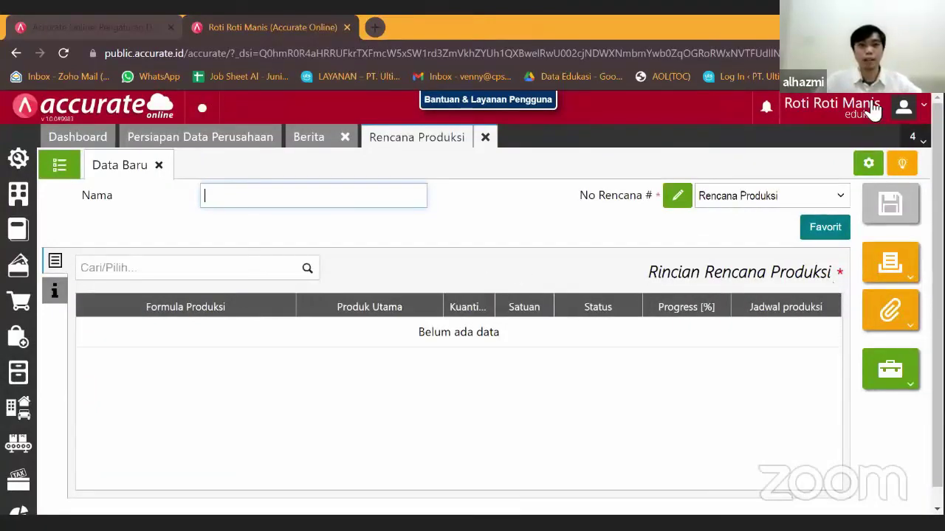
pyautogui.click(59, 168)
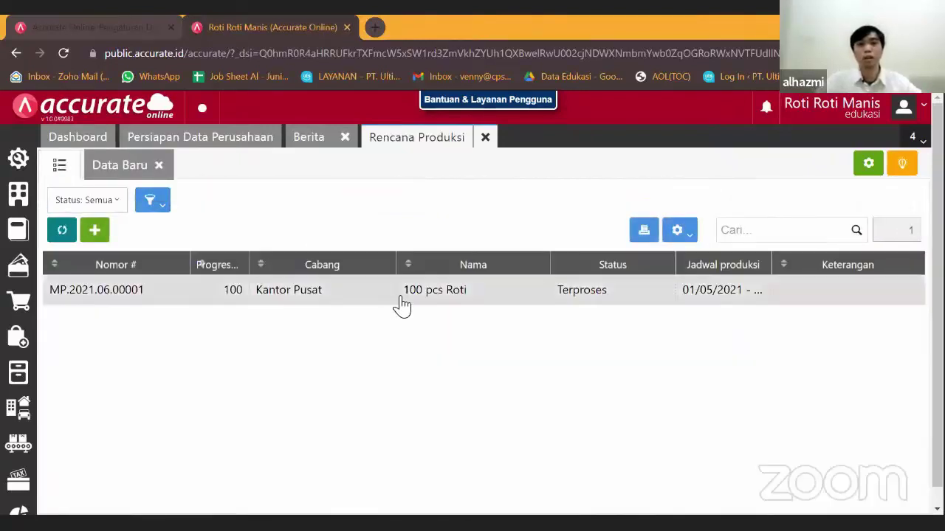
pyautogui.click(127, 171)
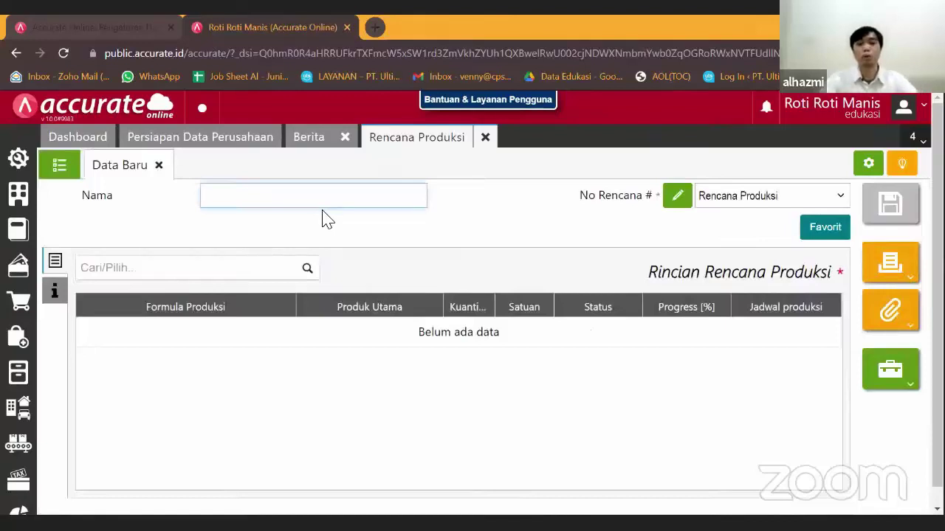
pyautogui.write('Produksi')
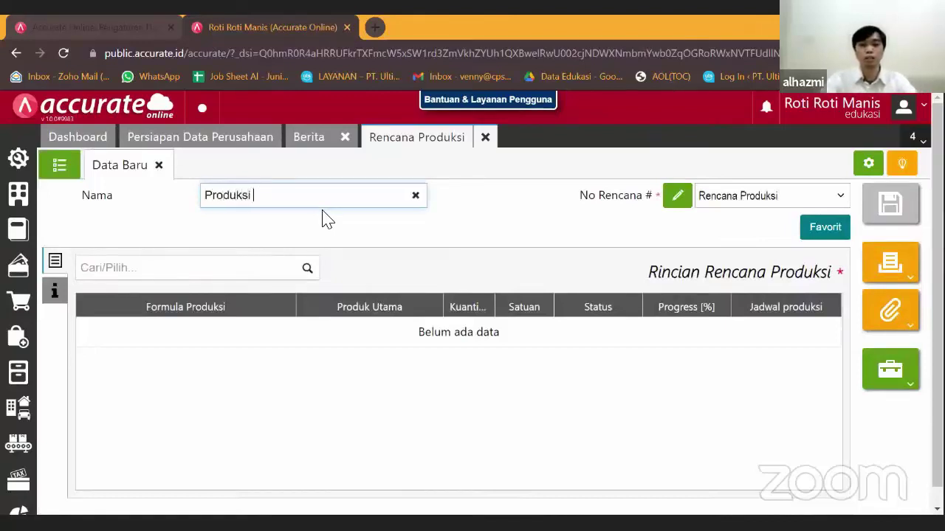
pyautogui.write(' Juni 2021')
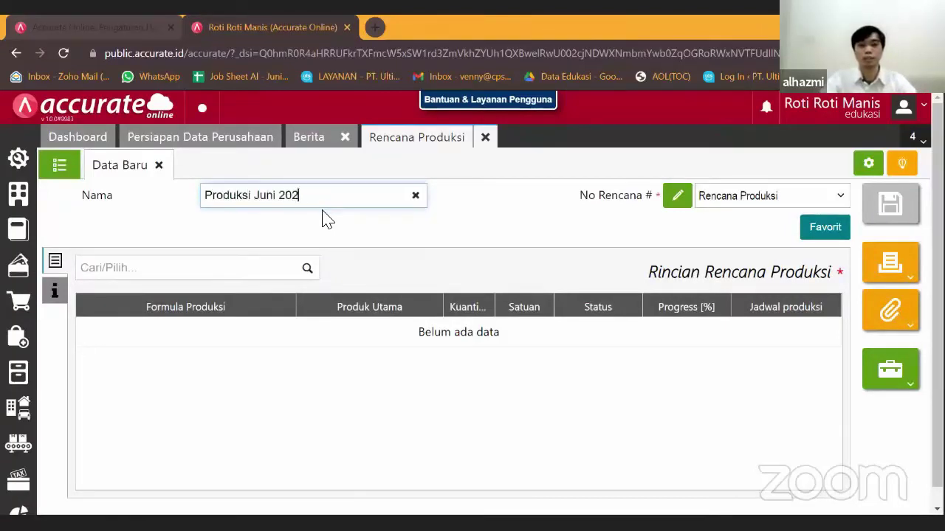
# Step: Add the Roti formula BOM.2021.06.00001 to the plan with quantity 100, start date 01/06/2021 and end date 08/06/2021
pyautogui.click(305, 271)
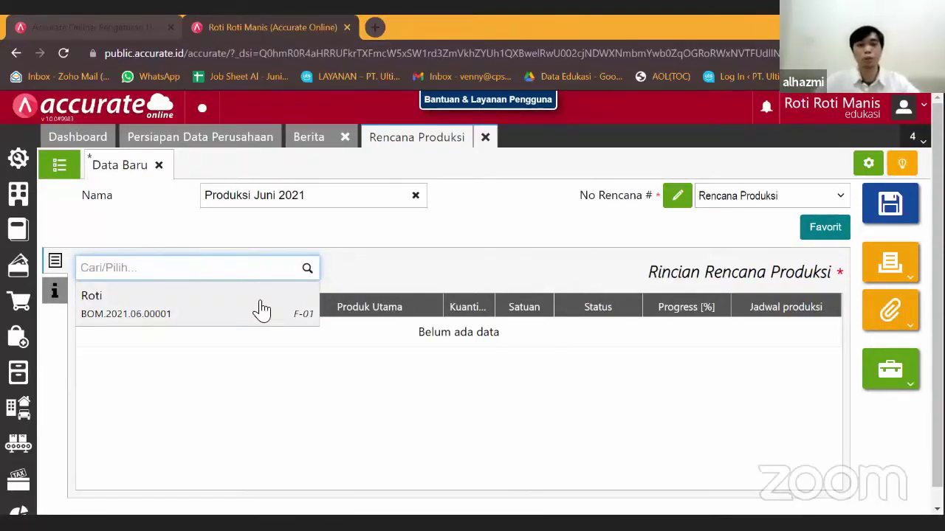
pyautogui.click(262, 308)
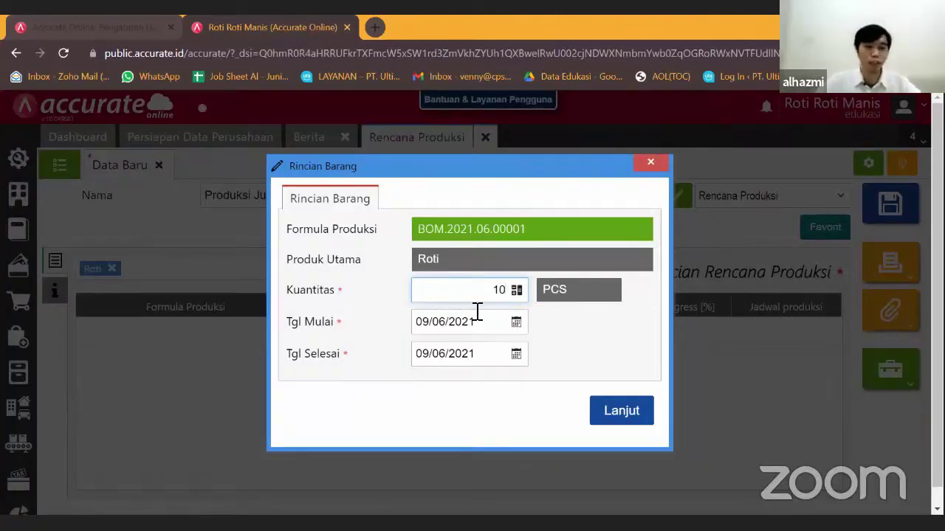
pyautogui.write('0')
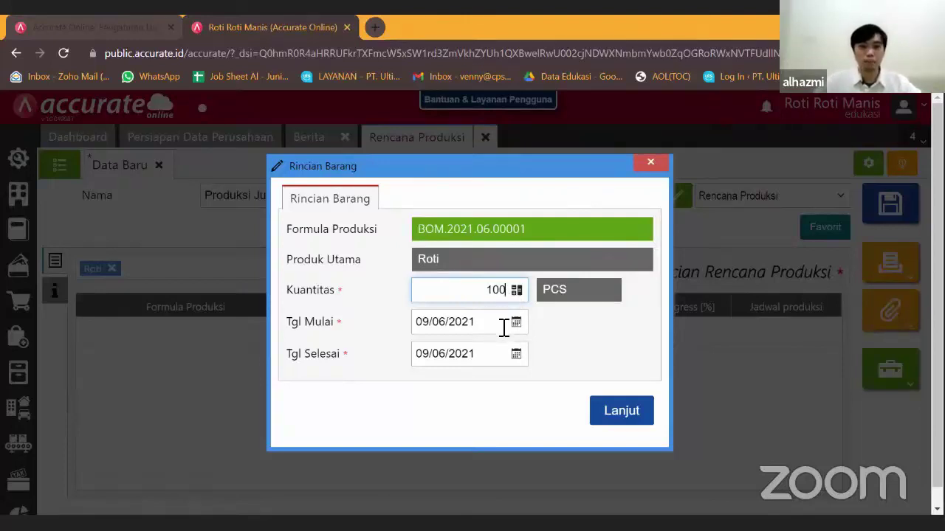
pyautogui.click(517, 325)
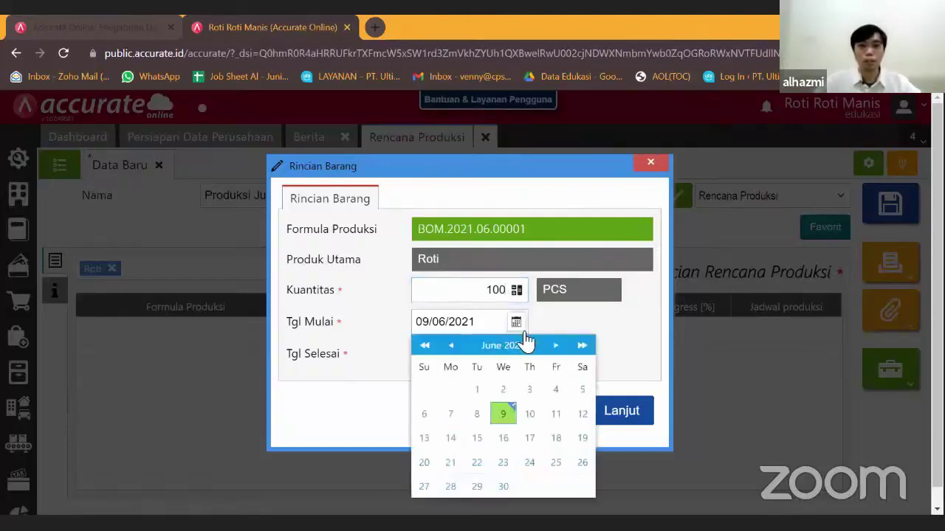
pyautogui.click(478, 391)
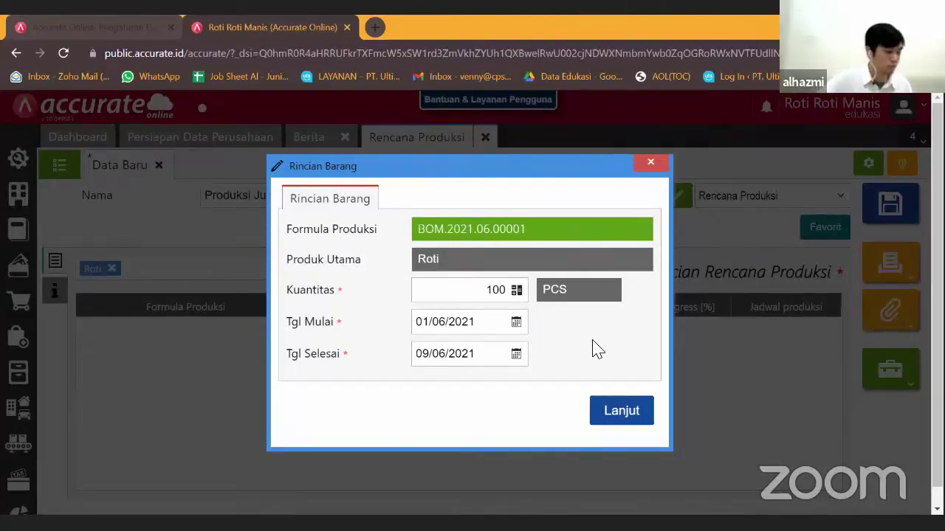
pyautogui.click(517, 354)
pyautogui.click(480, 447)
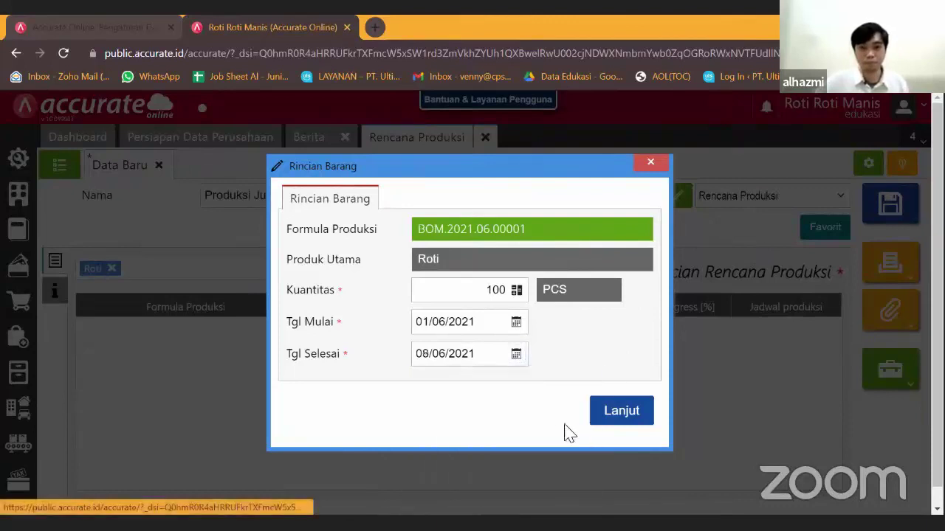
pyautogui.click(620, 412)
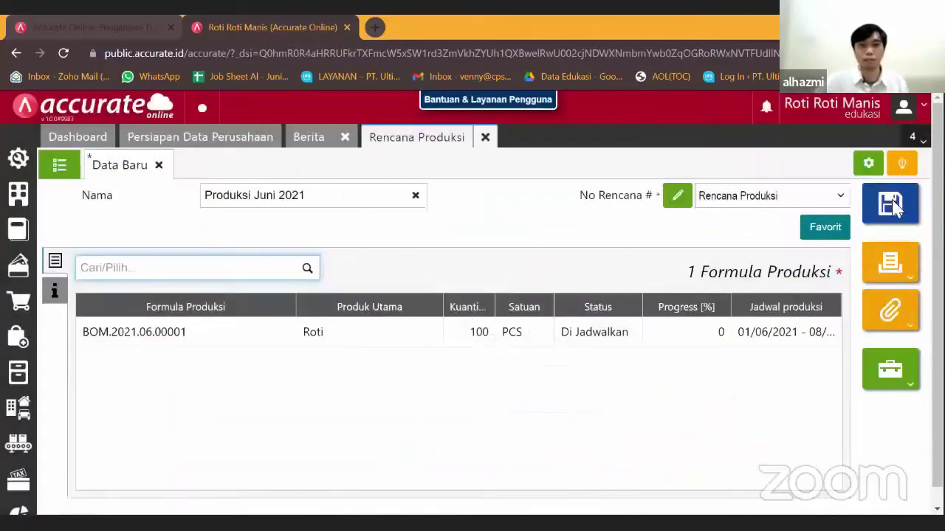
# Step: Check the additional info of the production plan "Produksi Juni 2021", save the plan and close Rencana Produksi
pyautogui.click(55, 291)
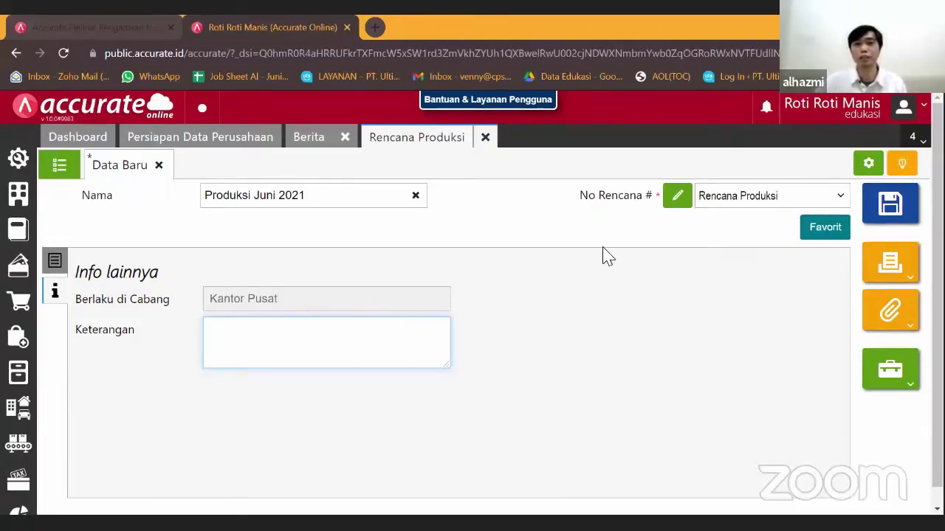
pyautogui.click(897, 210)
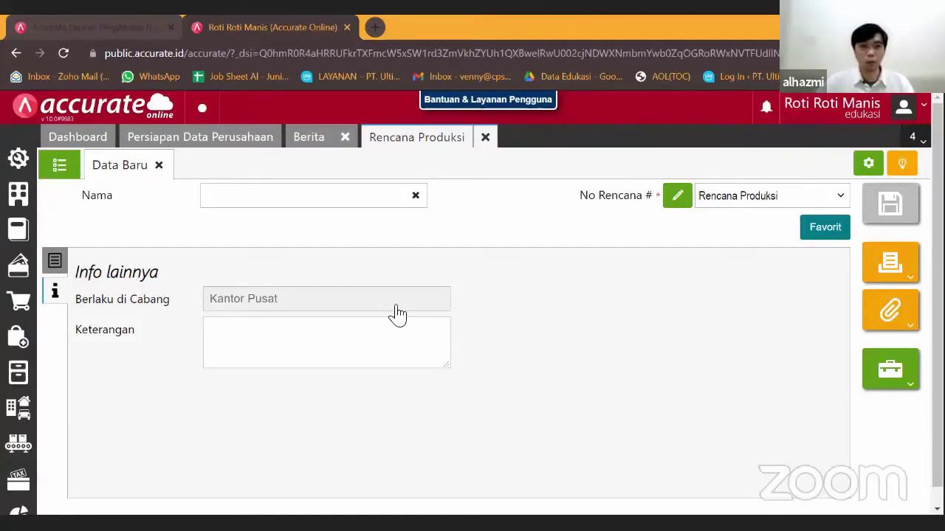
pyautogui.click(485, 137)
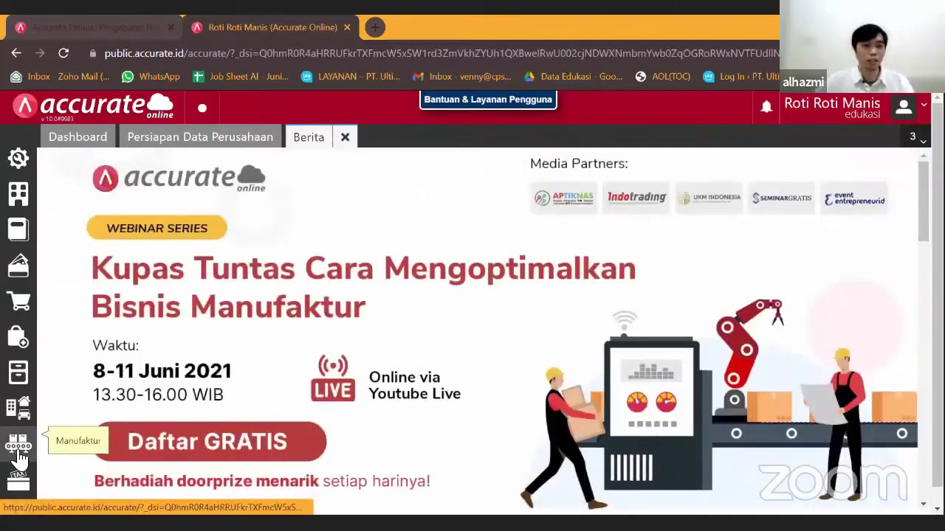
# Step: Review the June 2021 schedule in Jadwal Produksi and load the raw-material availability for all warehouses in Pemenuhan Bahan Baku
pyautogui.click(20, 454)
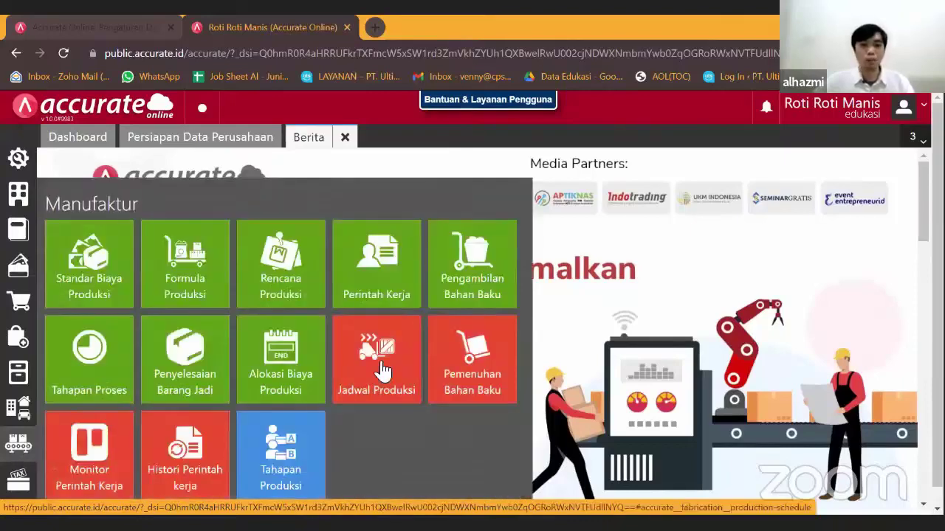
pyautogui.click(377, 358)
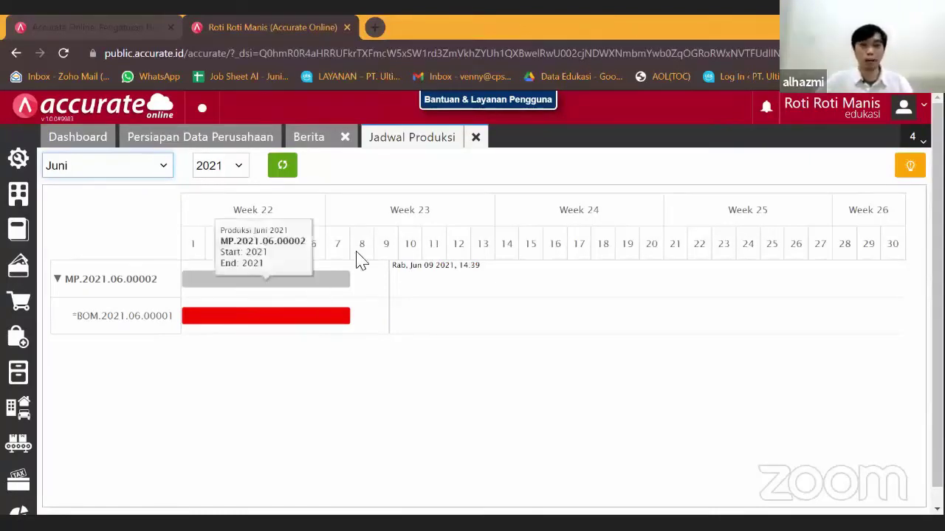
pyautogui.click(24, 447)
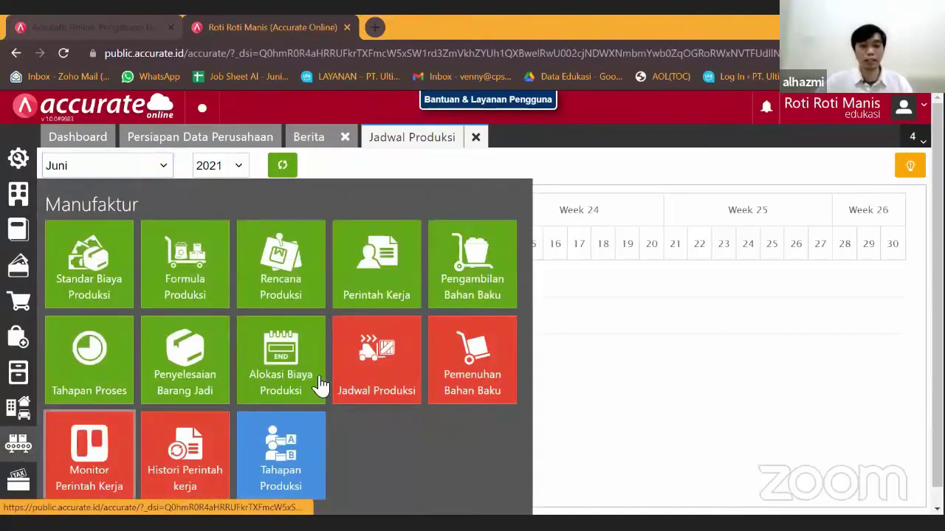
pyautogui.click(483, 396)
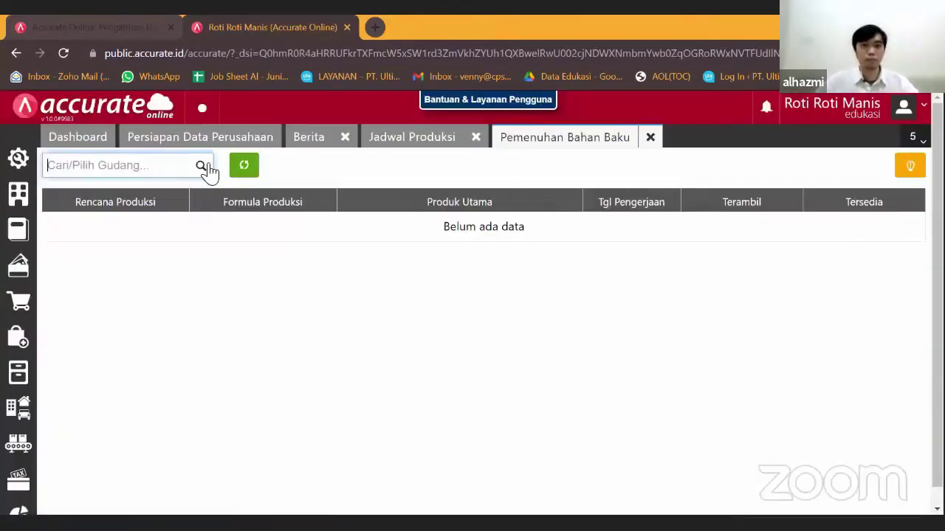
pyautogui.click(207, 168)
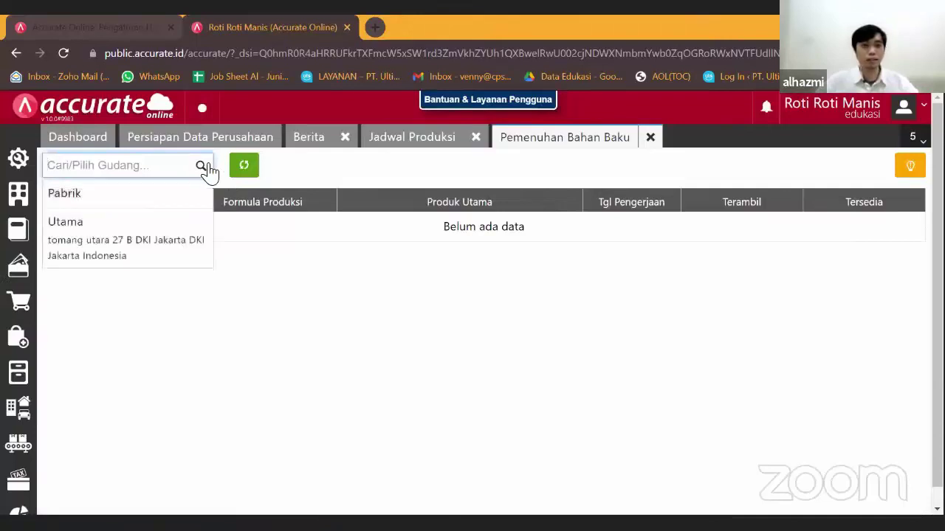
pyautogui.click(309, 172)
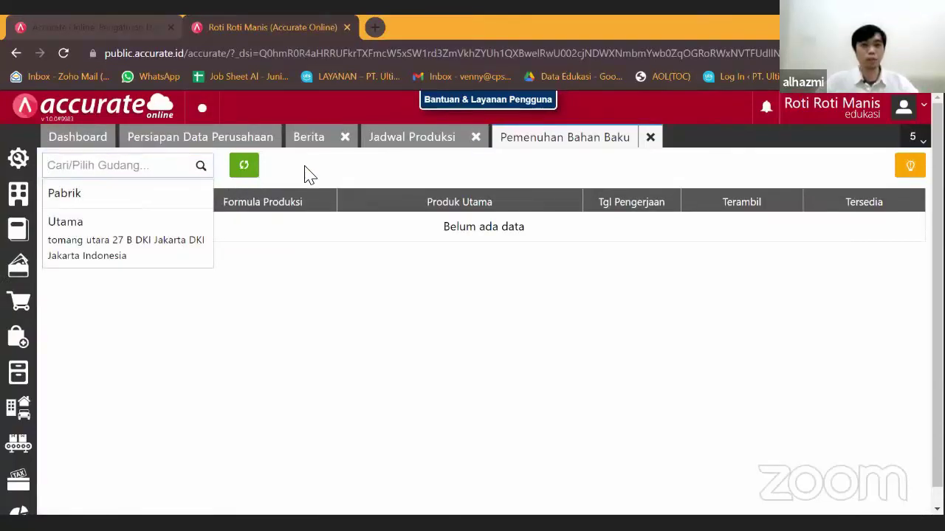
pyautogui.click(244, 165)
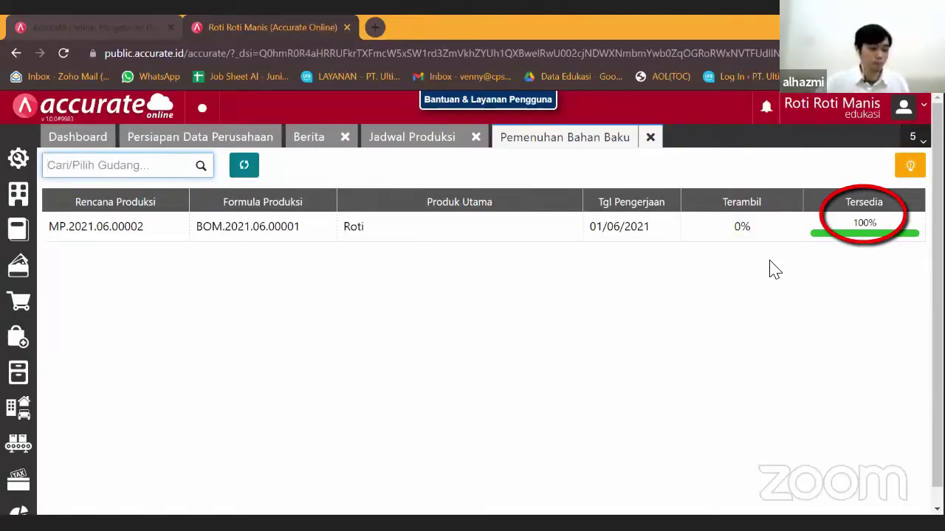
# Step: Close Pemenuhan Bahan Baku, Jadwal Produksi, Berita and Persiapan Data Perusahaan, leaving only the Dashboard open
pyautogui.click(650, 138)
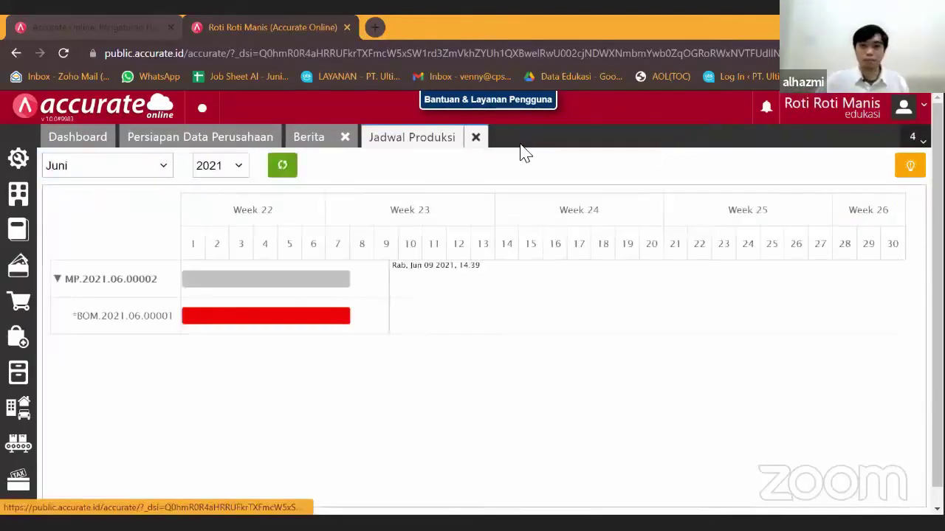
pyautogui.click(478, 139)
pyautogui.click(365, 140)
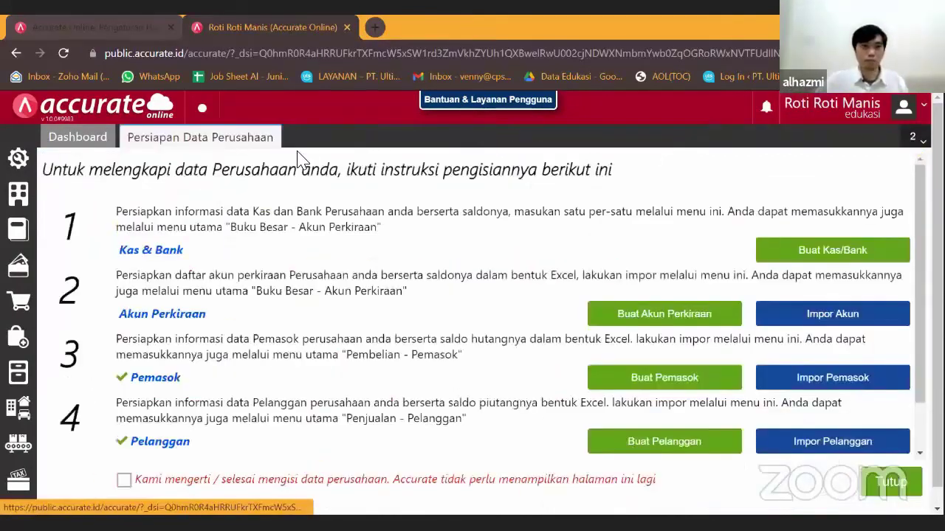
pyautogui.click(902, 493)
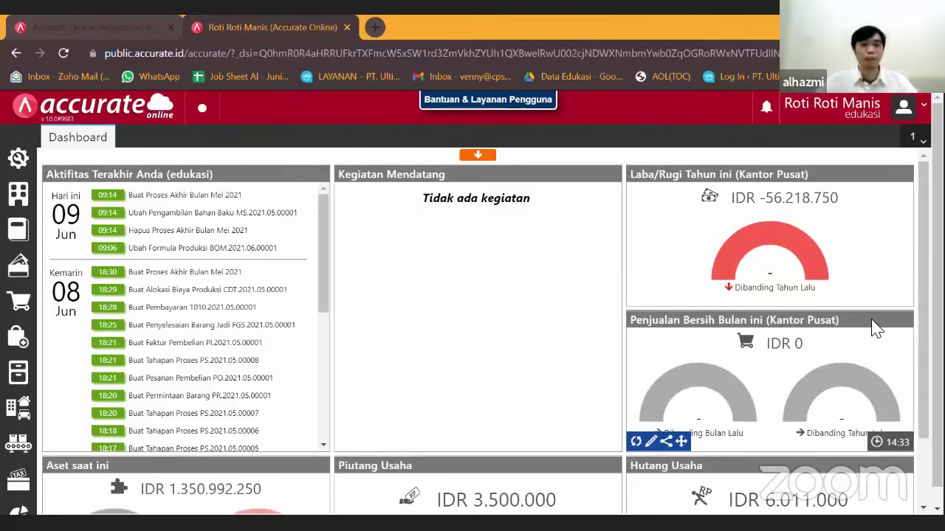
# Step: Start a new work order in Perintah Kerja from production plan MP.2021.06.00002, dated 01/06/2021
pyautogui.click(20, 438)
pyautogui.click(386, 267)
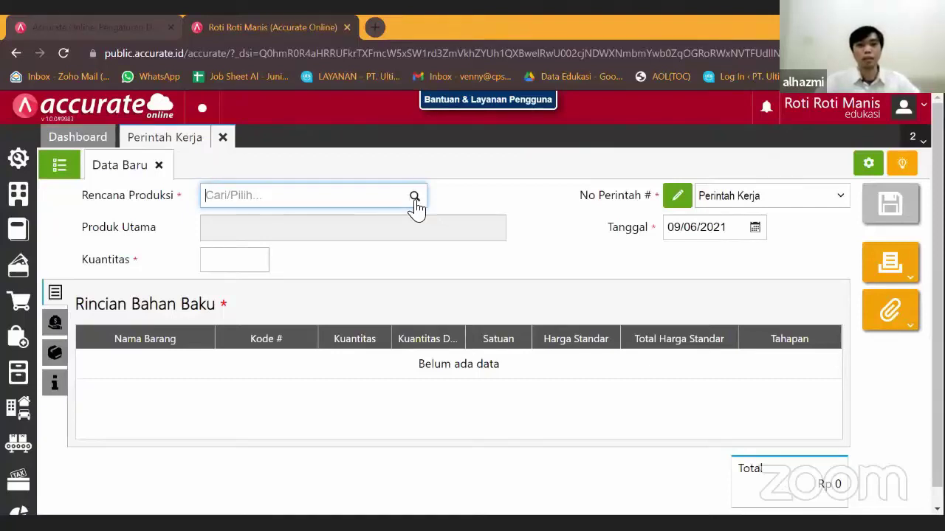
pyautogui.click(414, 196)
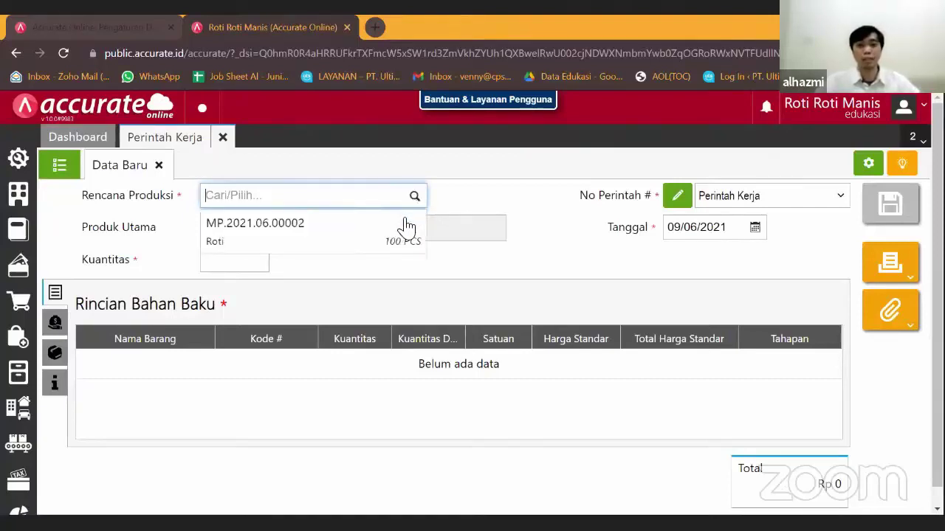
pyautogui.click(357, 240)
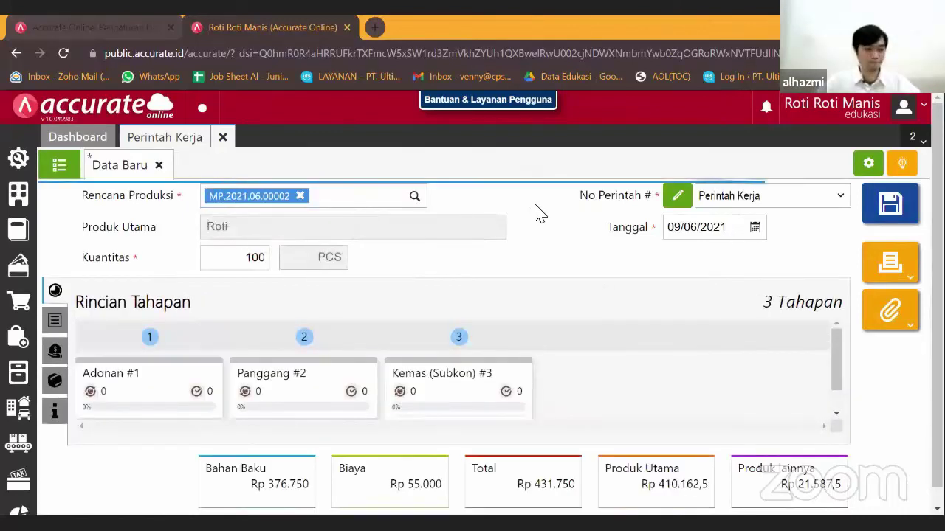
pyautogui.click(755, 227)
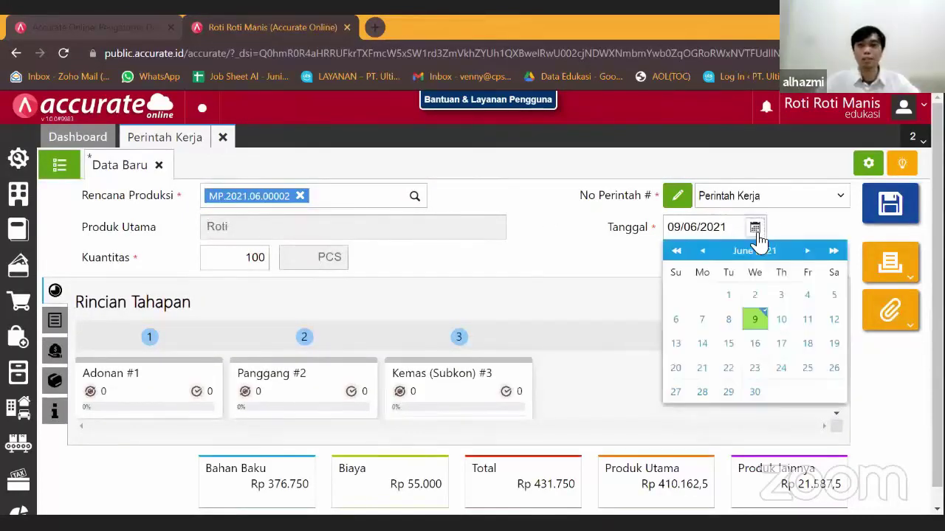
pyautogui.click(729, 296)
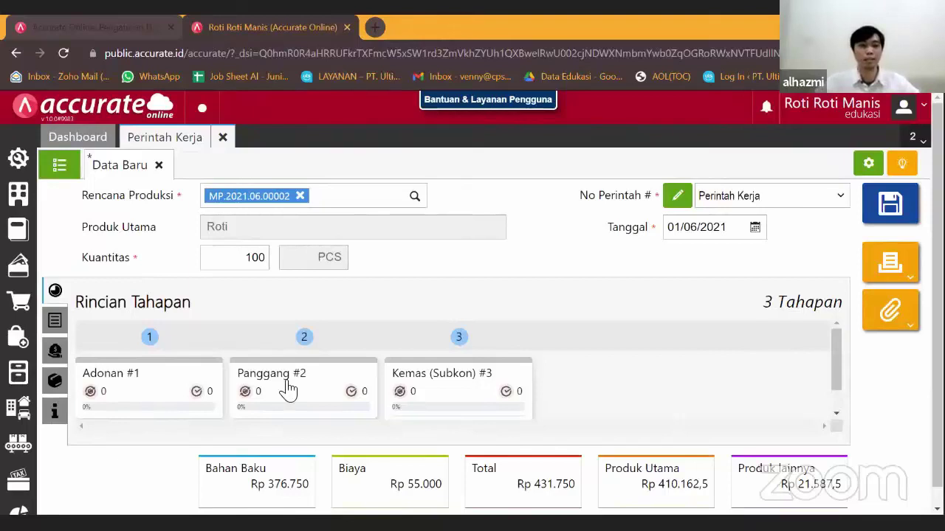
# Step: Review the work order's raw materials, costs, other products and additional info, save it and check the save notification
pyautogui.scroll(-2, 170, 353)
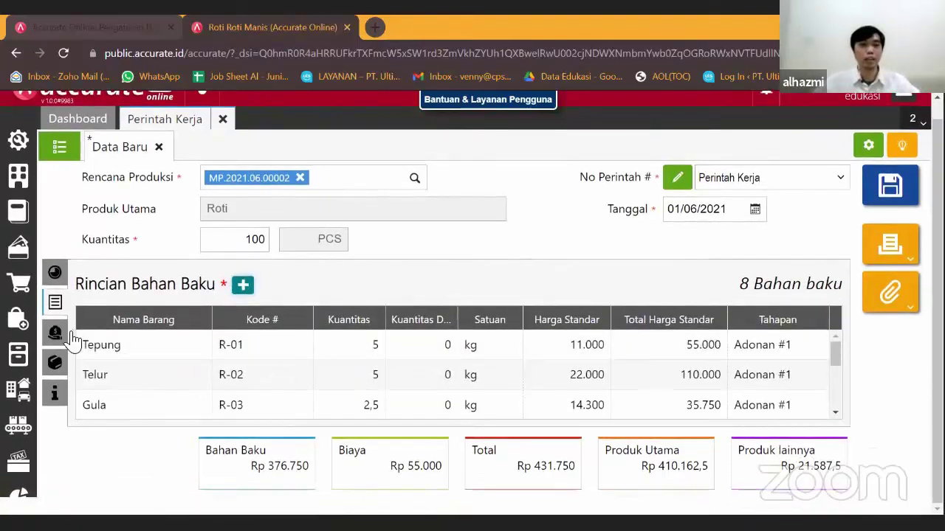
pyautogui.scroll(-2, 96, 354)
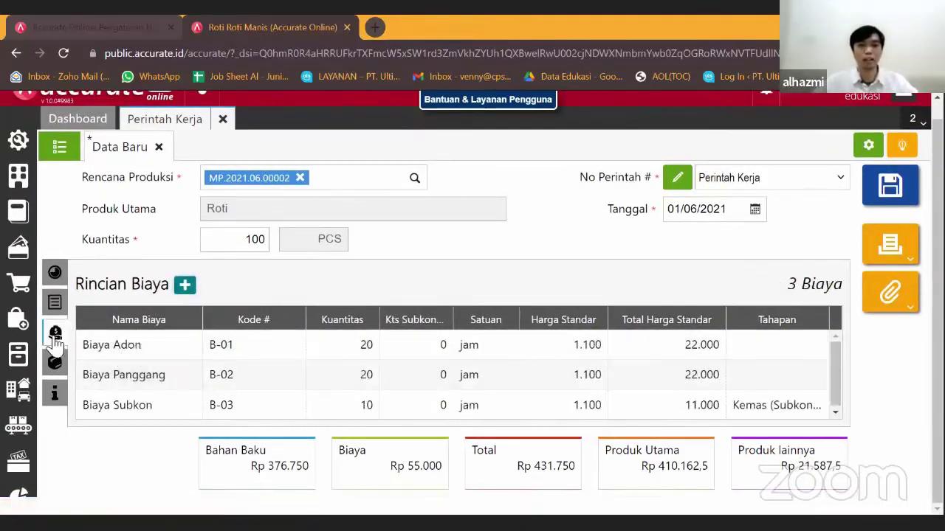
pyautogui.click(57, 362)
pyautogui.click(65, 391)
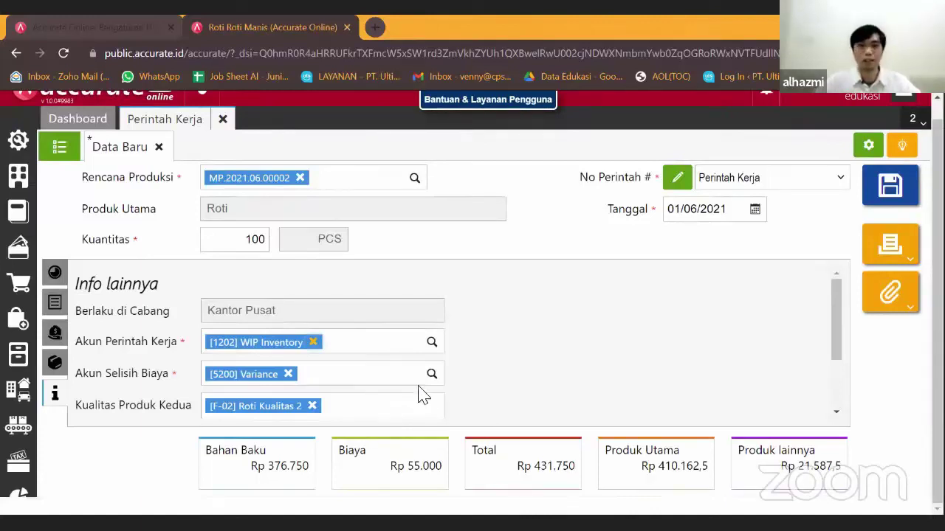
pyautogui.click(893, 205)
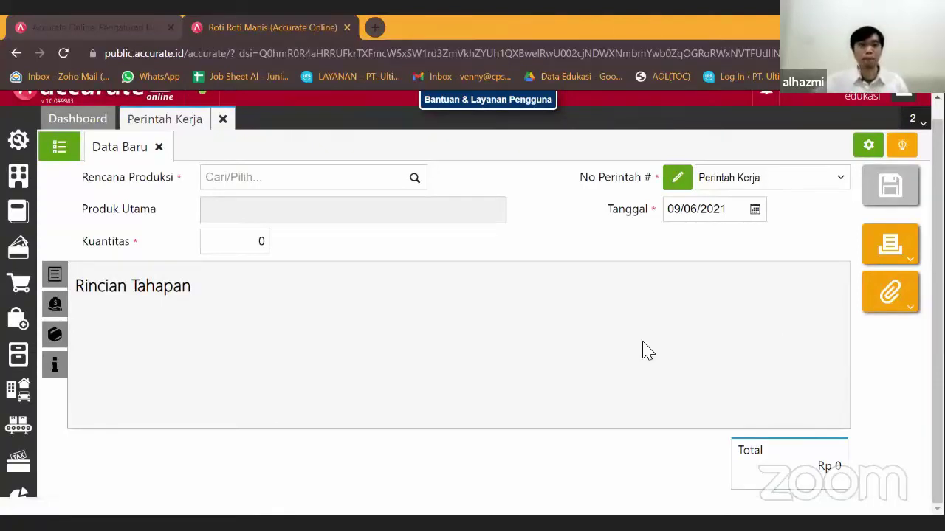
pyautogui.click(208, 97)
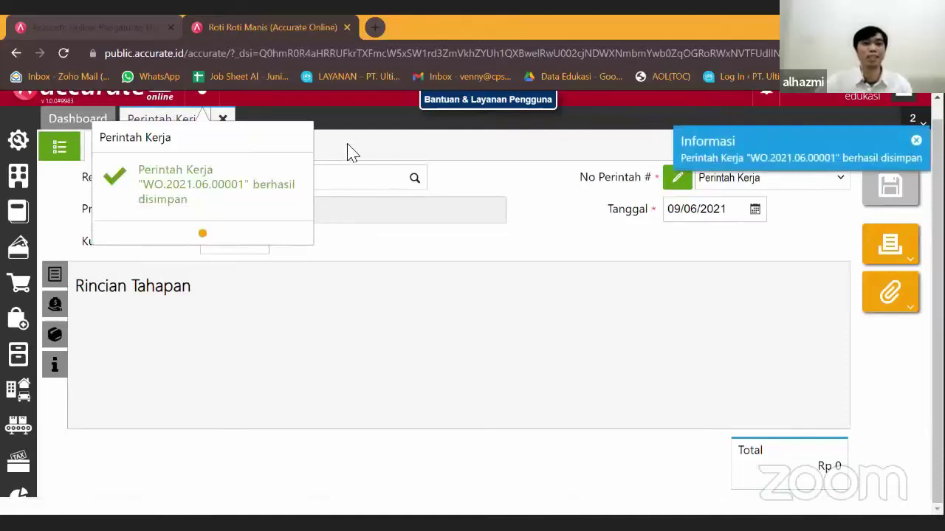
# Step: Examine the work orders by status in Monitor Perintah Kerja, and close it along with Perintah Kerja
pyautogui.click(18, 430)
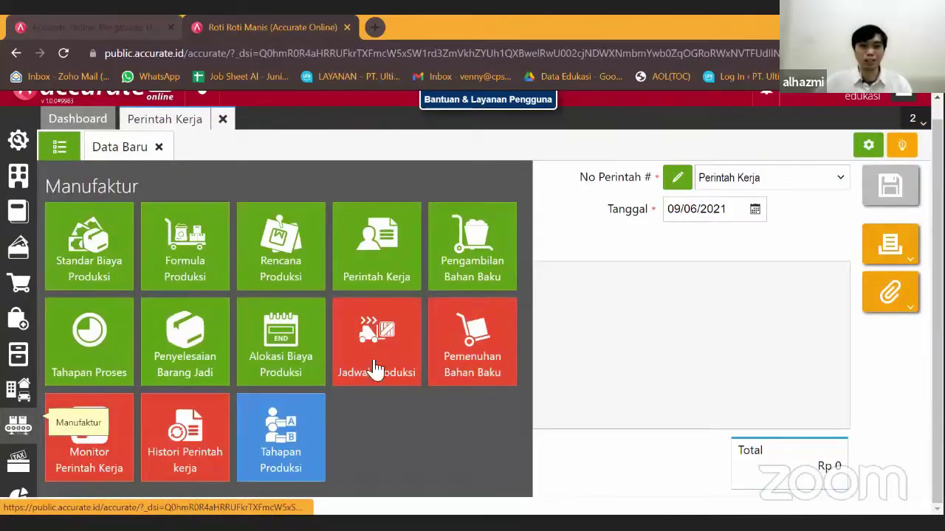
pyautogui.click(109, 452)
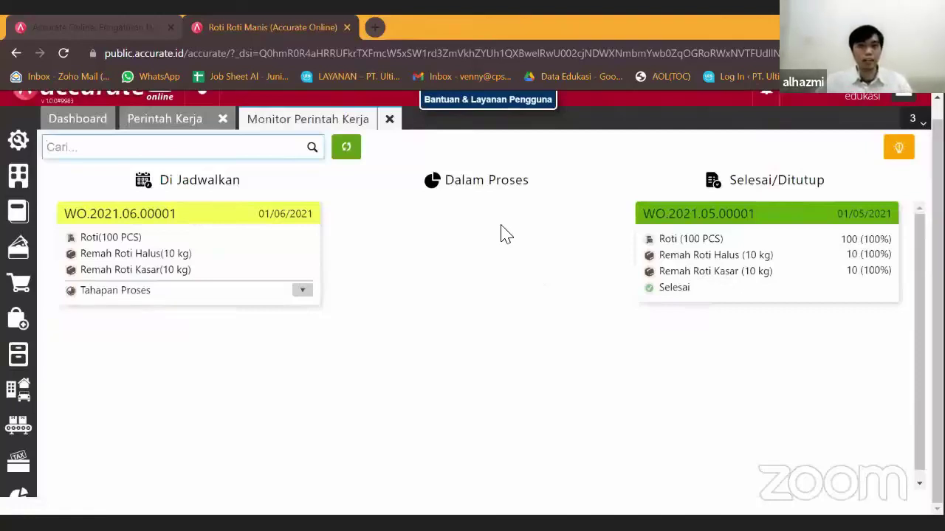
pyautogui.click(311, 147)
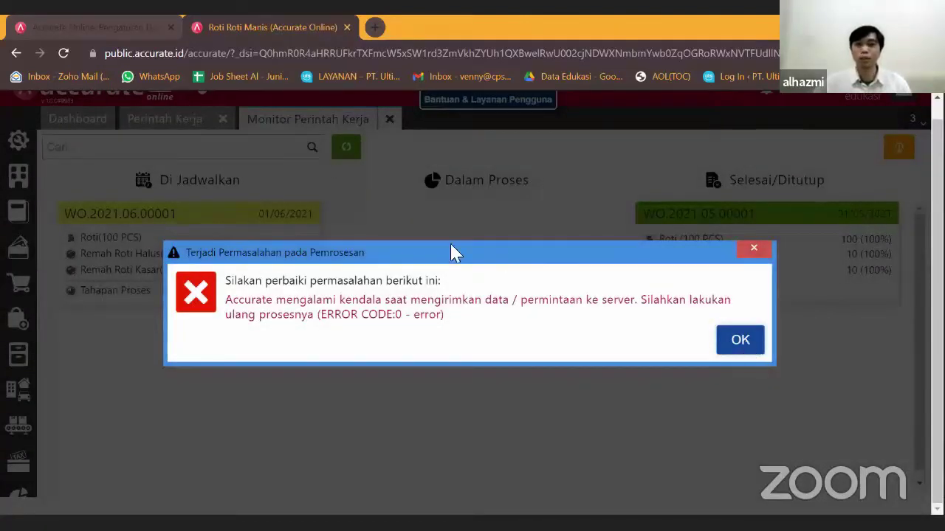
pyautogui.press('Return')
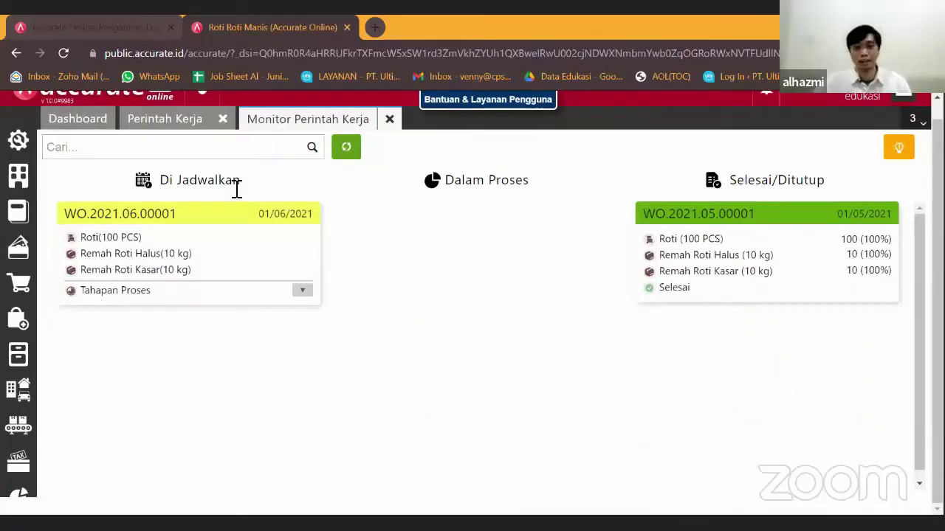
pyautogui.click(390, 119)
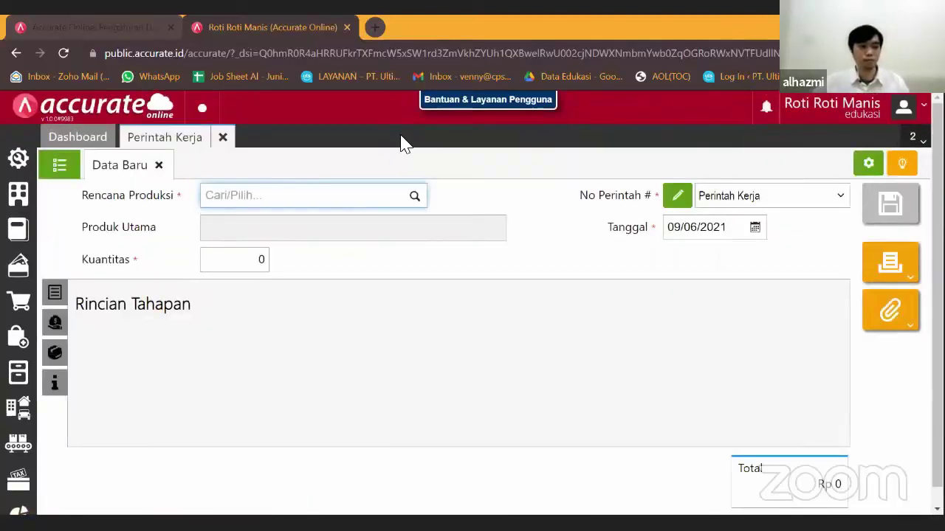
pyautogui.click(223, 142)
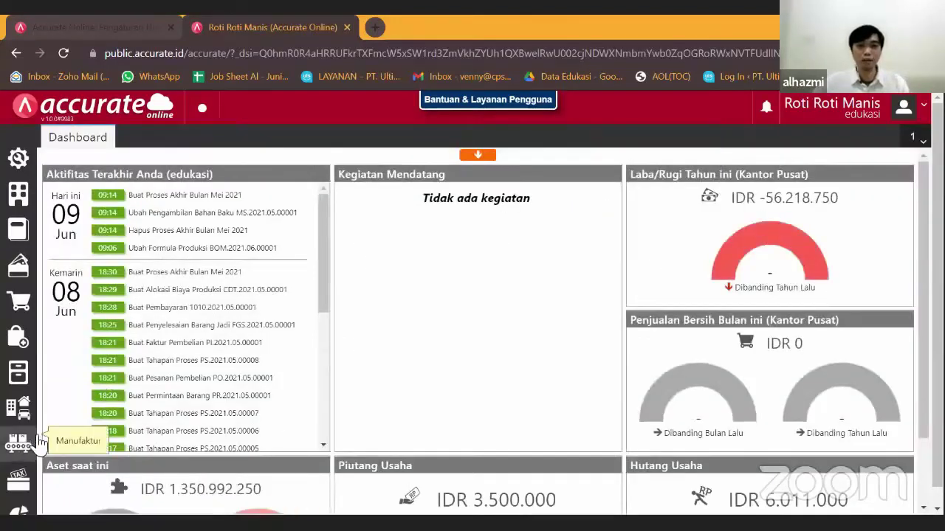
# Step: View the history of work order WO.2021.06.00001 in Histori Perintah kerja and close the report
pyautogui.click(29, 445)
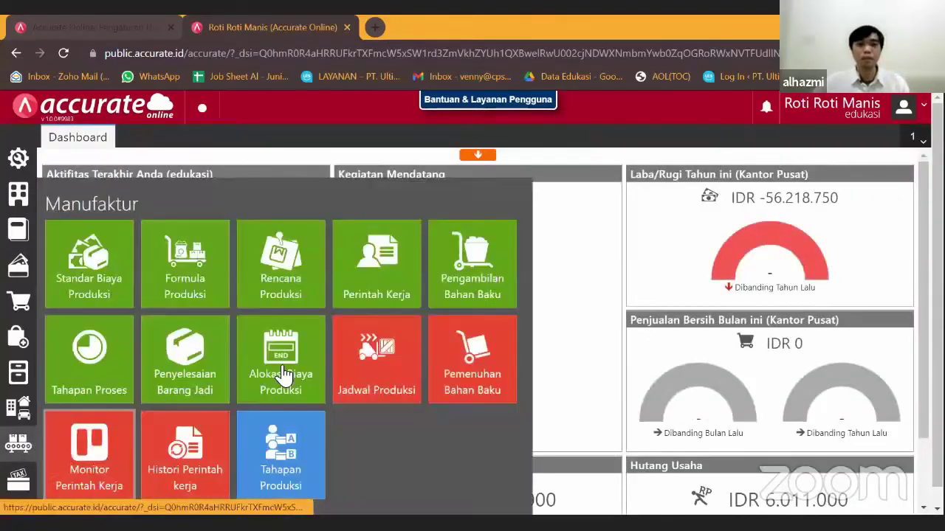
pyautogui.click(163, 461)
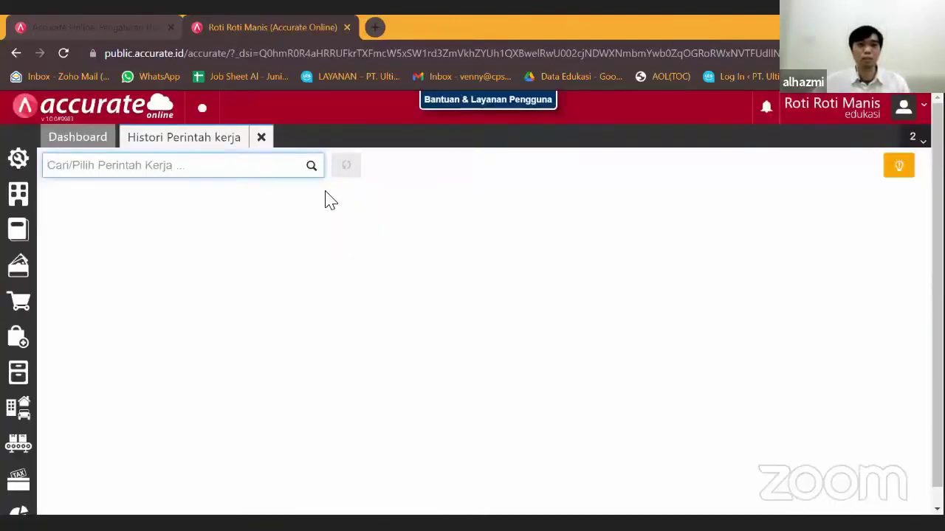
pyautogui.click(311, 170)
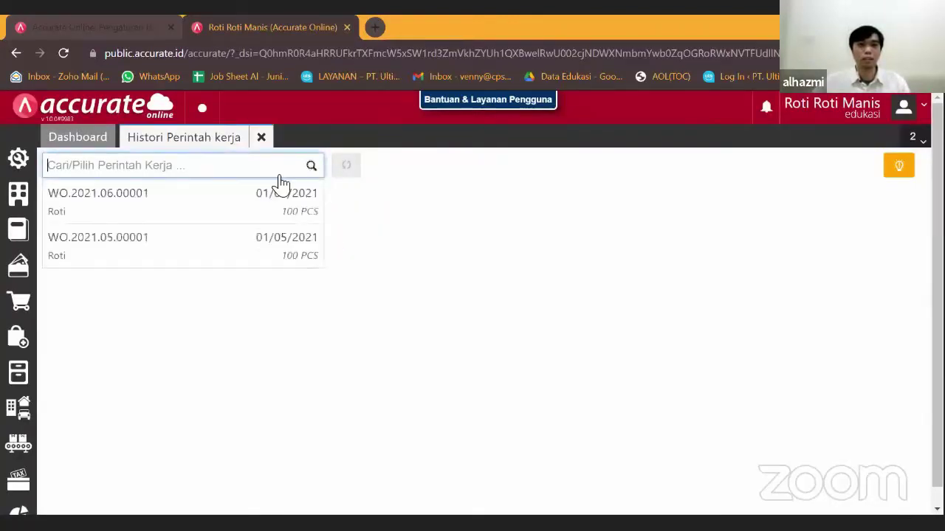
pyautogui.click(231, 224)
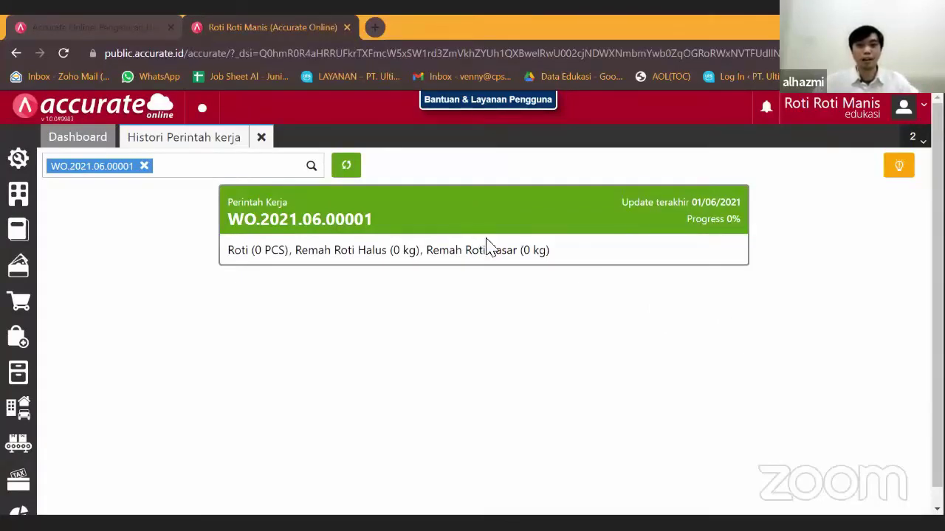
pyautogui.scroll(-1, 682, 276)
pyautogui.scroll(1, 593, 280)
pyautogui.scroll(-1, 620, 285)
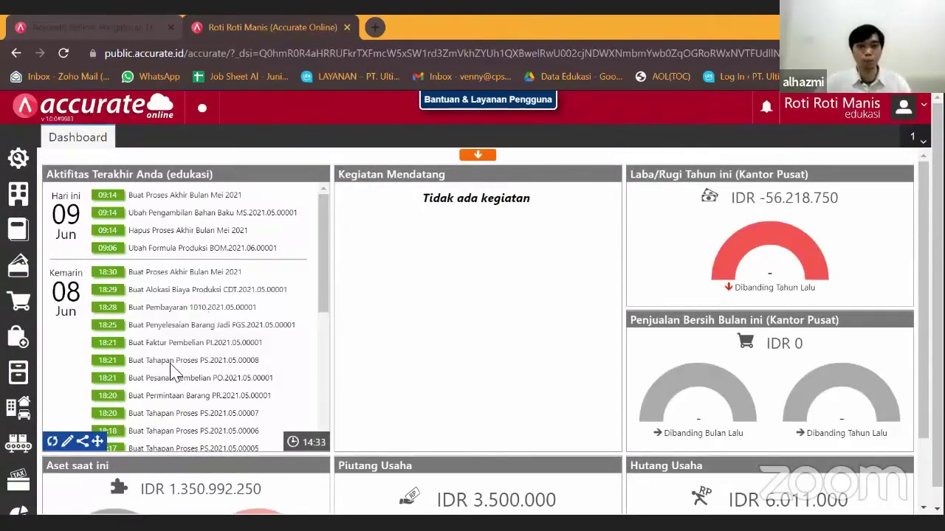
# Step: Start a new Ambil Barang withdrawal in Pengambilan Bahan Baku for work order WO.2021.06.00001, dated 01/06/2021
pyautogui.click(19, 443)
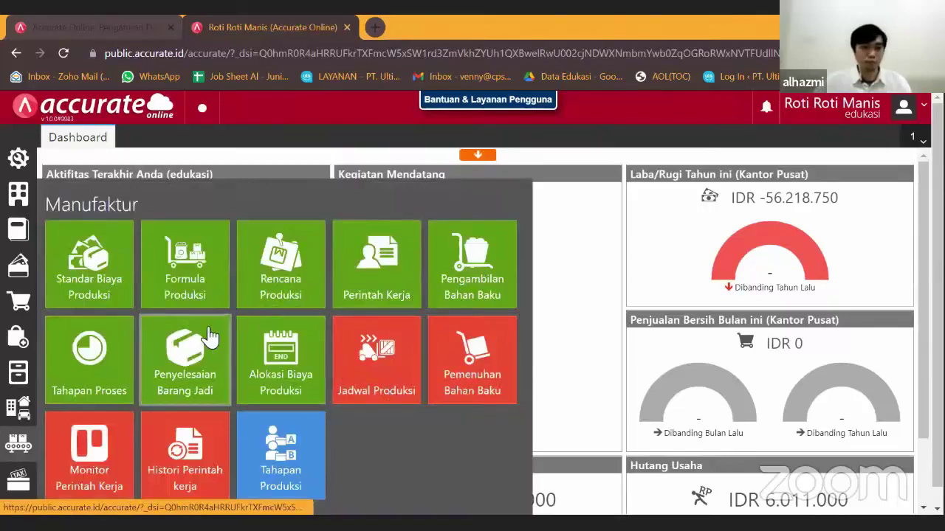
pyautogui.click(453, 284)
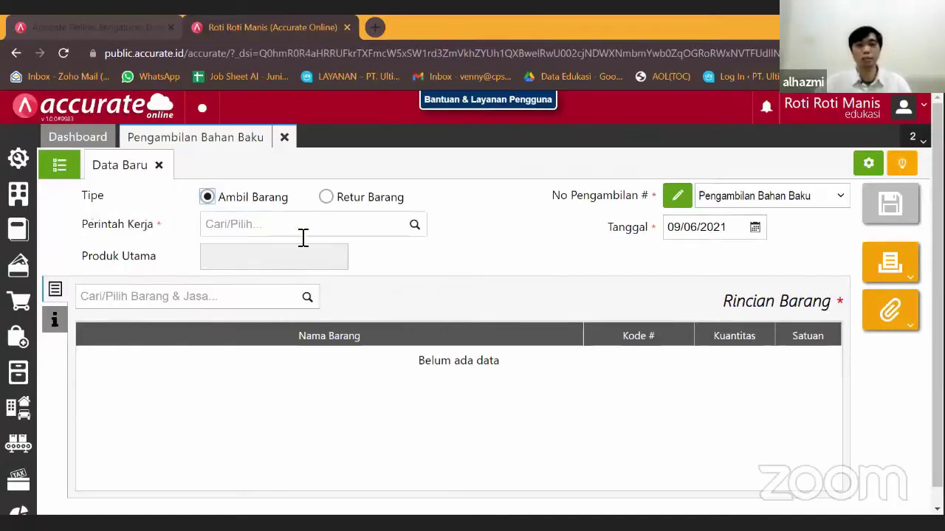
pyautogui.click(416, 228)
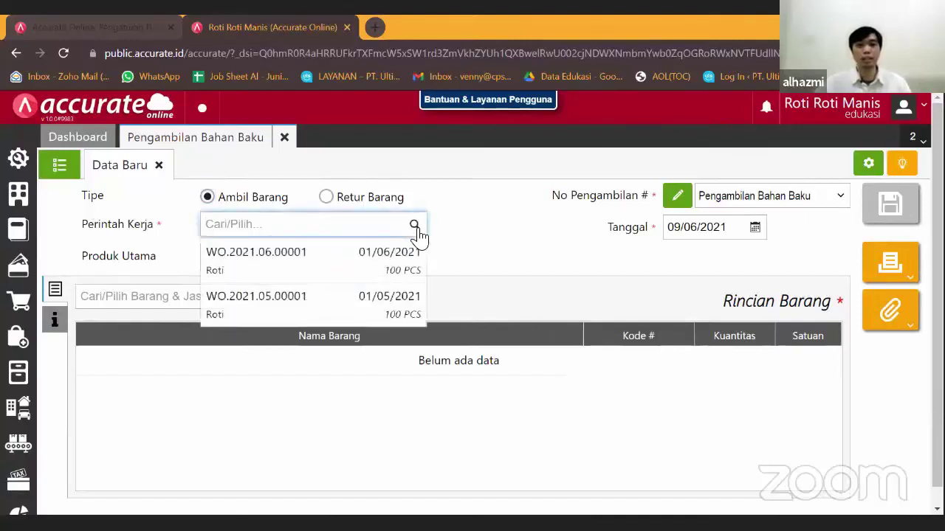
pyautogui.click(411, 273)
pyautogui.click(754, 227)
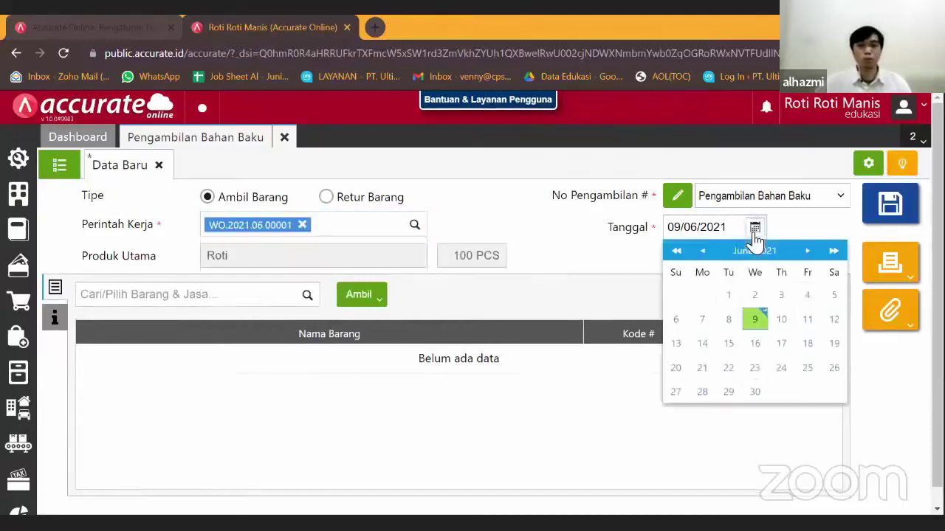
pyautogui.click(727, 297)
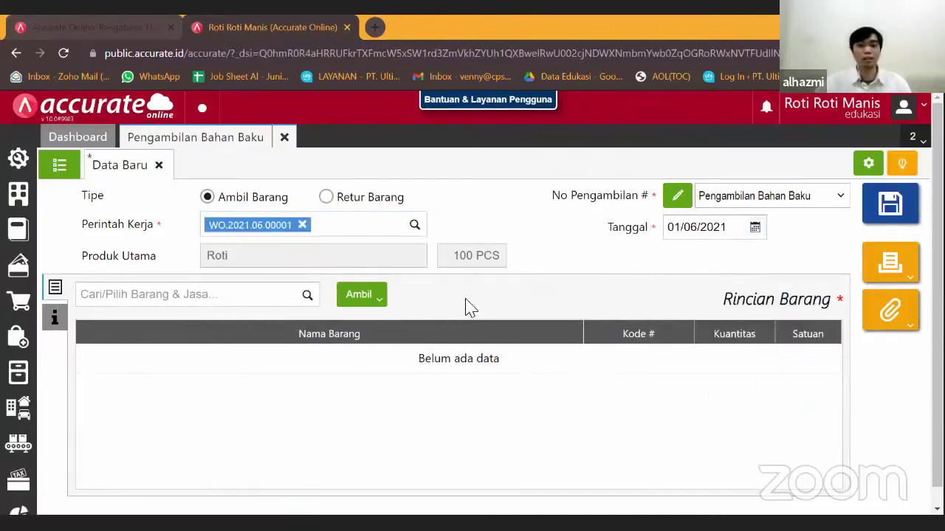
# Step: Fill the withdrawal with all the stage materials (Bahan Tahapan) of Adonan #1 and save it
pyautogui.click(358, 295)
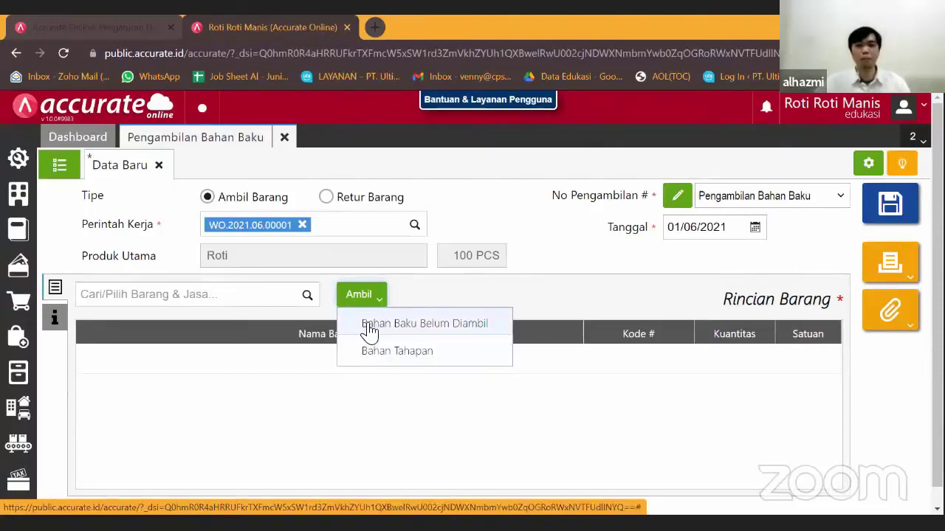
pyautogui.click(374, 360)
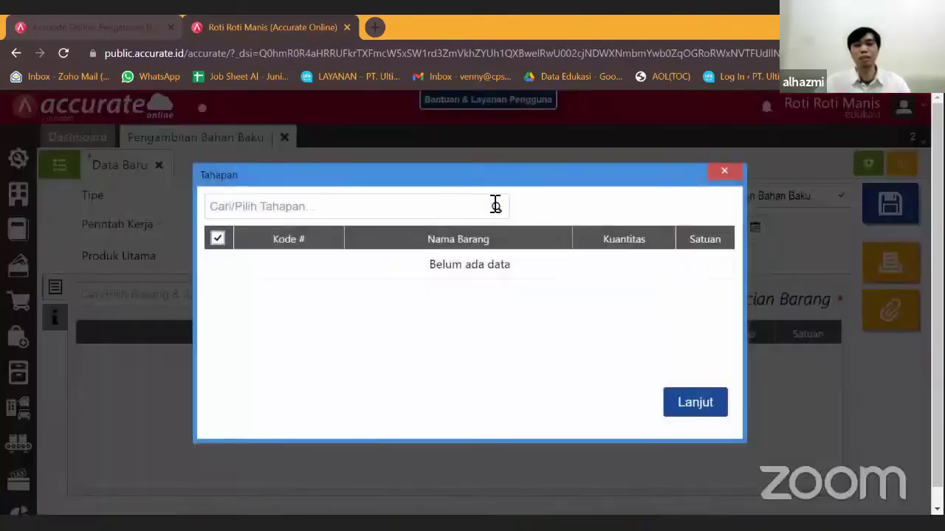
pyautogui.click(499, 208)
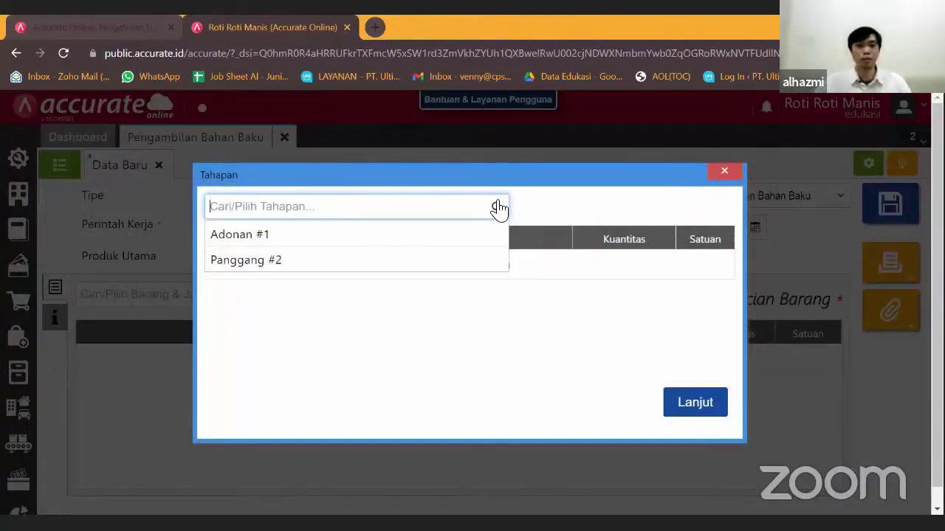
pyautogui.click(395, 242)
pyautogui.scroll(-1, 626, 302)
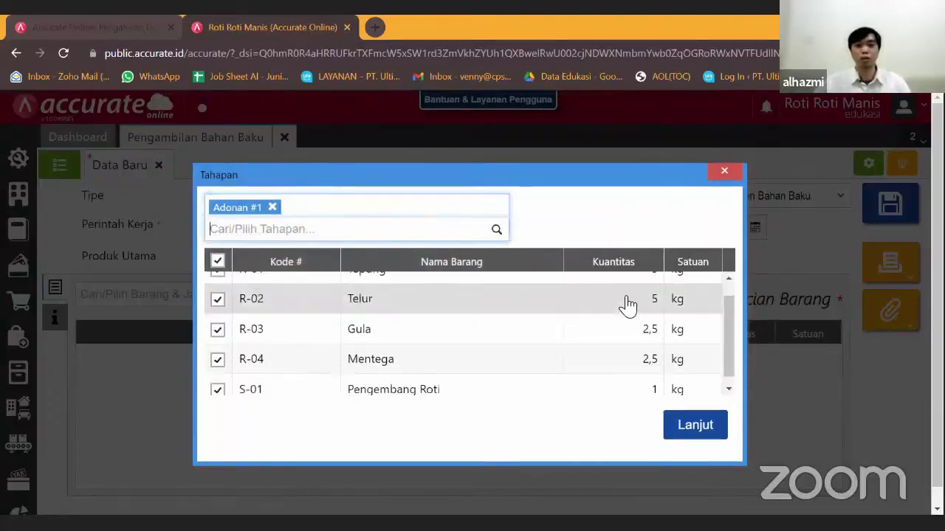
pyautogui.scroll(1, 626, 303)
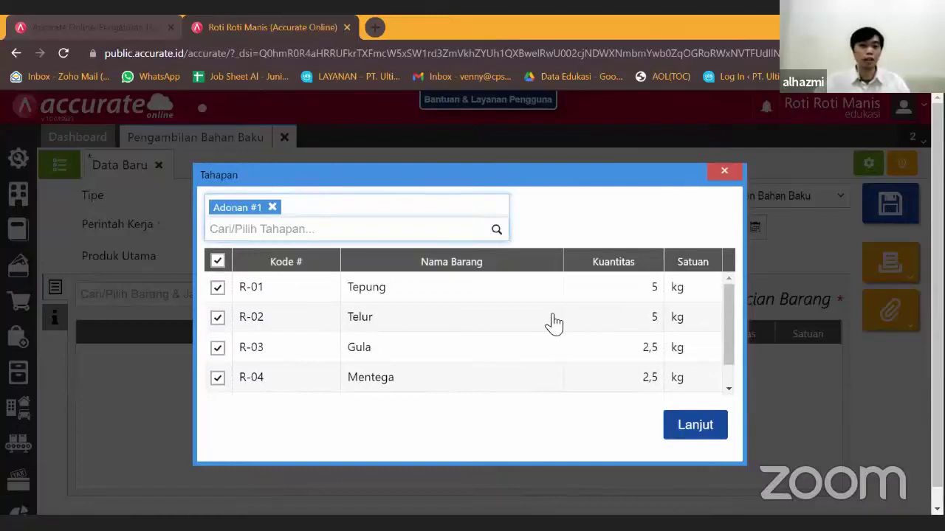
pyautogui.scroll(-1, 572, 323)
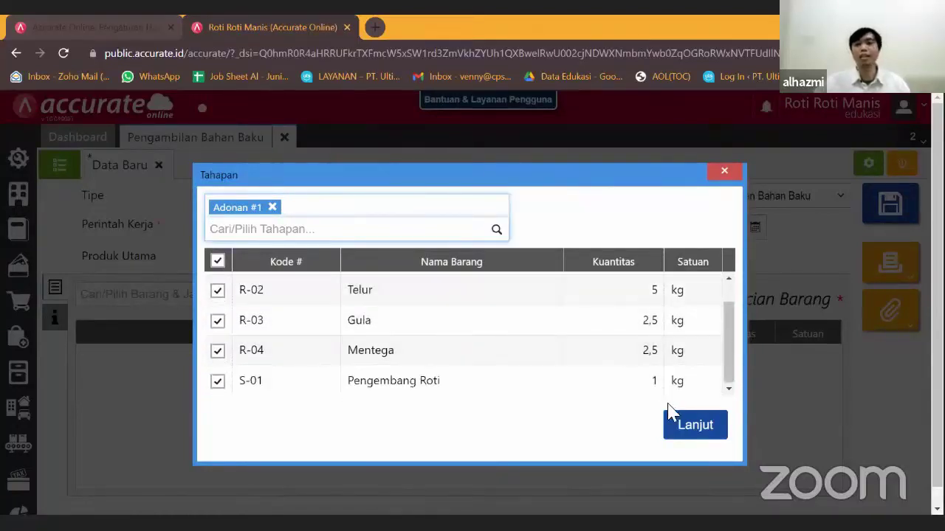
pyautogui.scroll(1, 658, 365)
pyautogui.scroll(-1, 686, 377)
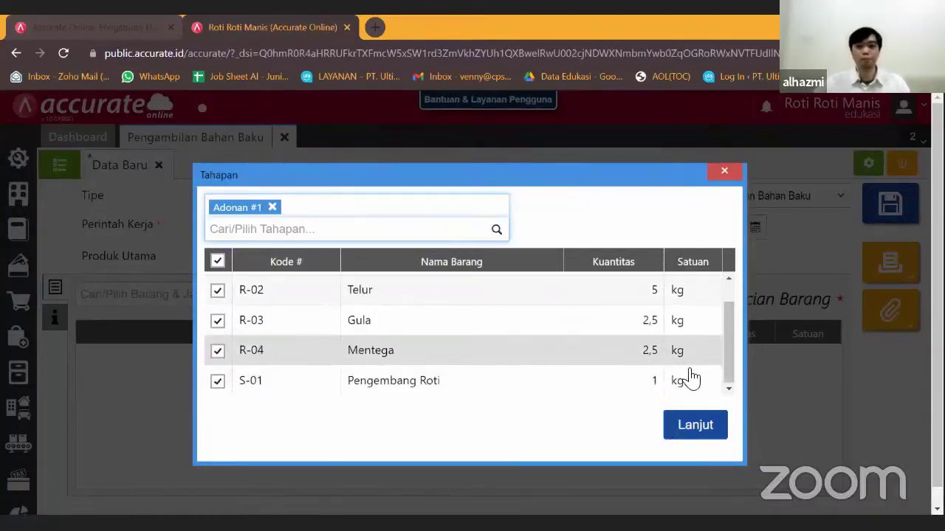
pyautogui.click(692, 436)
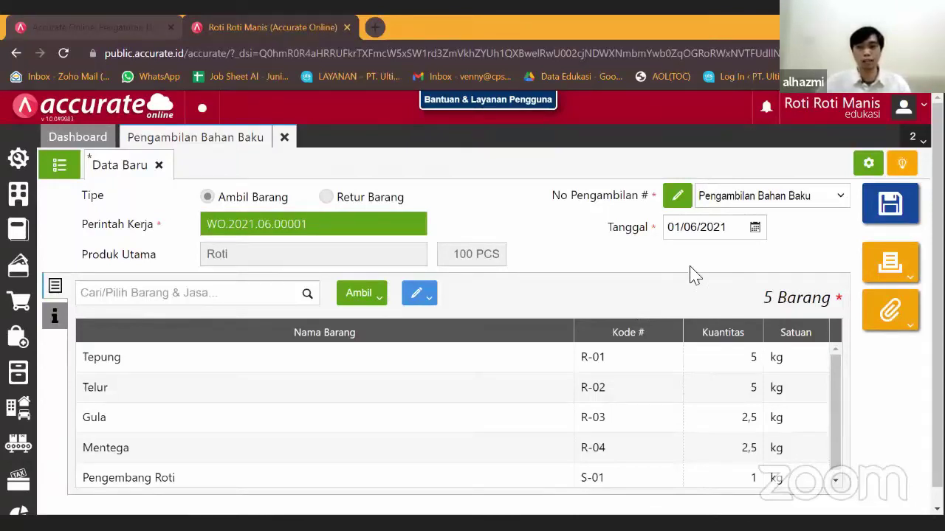
pyautogui.click(902, 208)
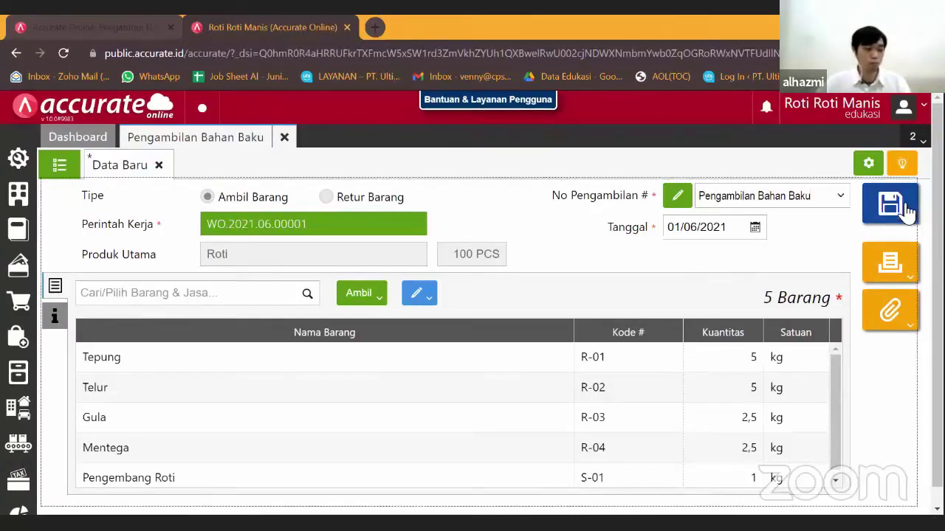
# Step: Open the saved withdrawal for WO.2021.06.00001, view its journal details (Rincian Jurnal) and close Pengambilan Bahan Baku
pyautogui.click(48, 166)
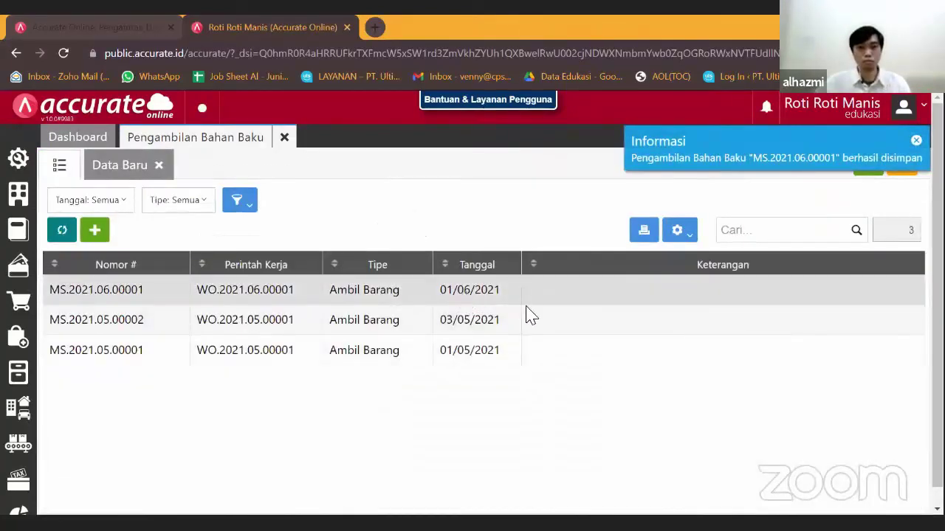
pyautogui.click(462, 284)
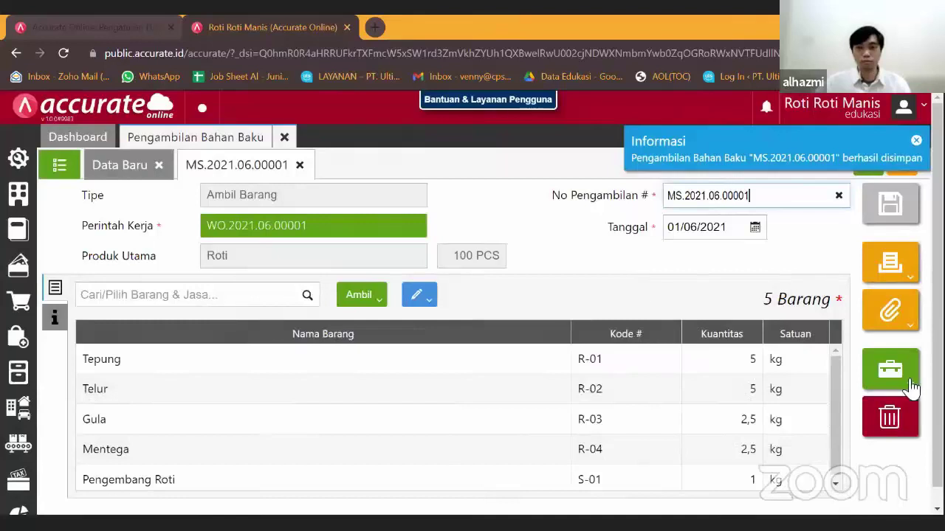
pyautogui.click(913, 386)
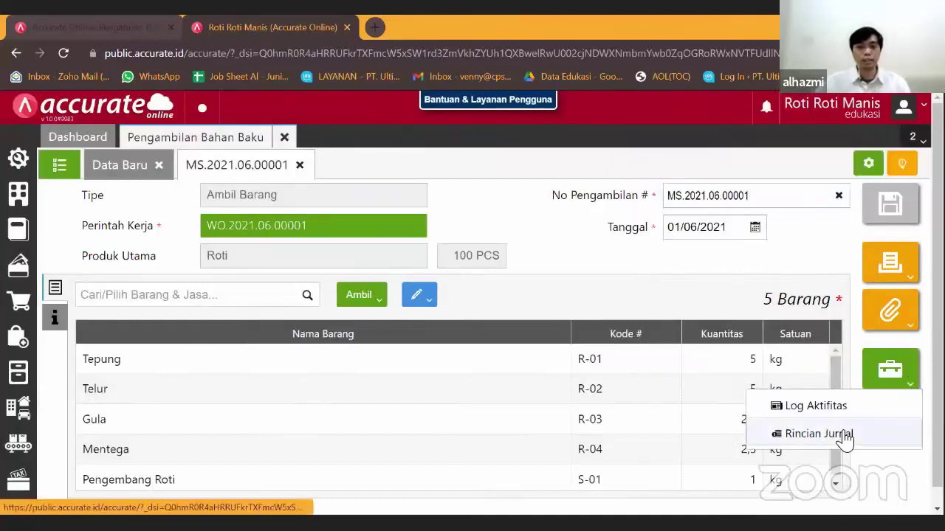
pyautogui.click(819, 433)
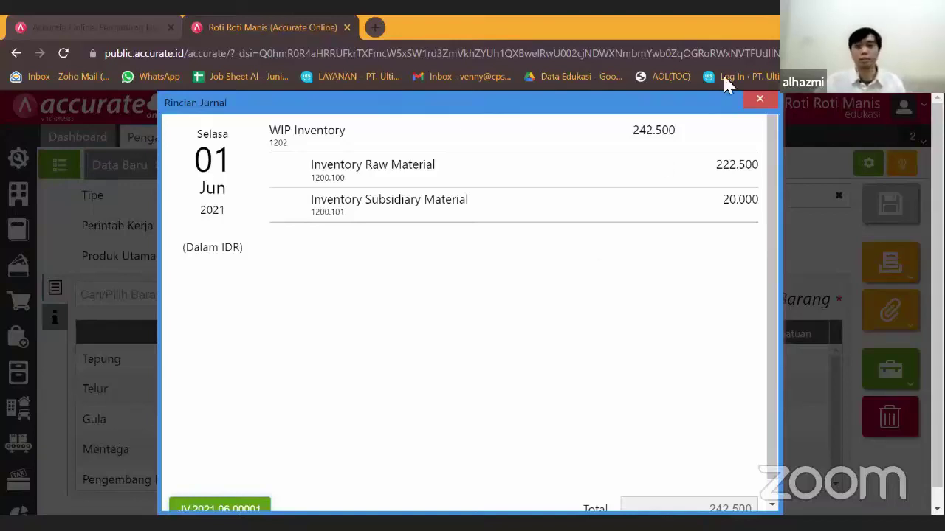
pyautogui.click(761, 101)
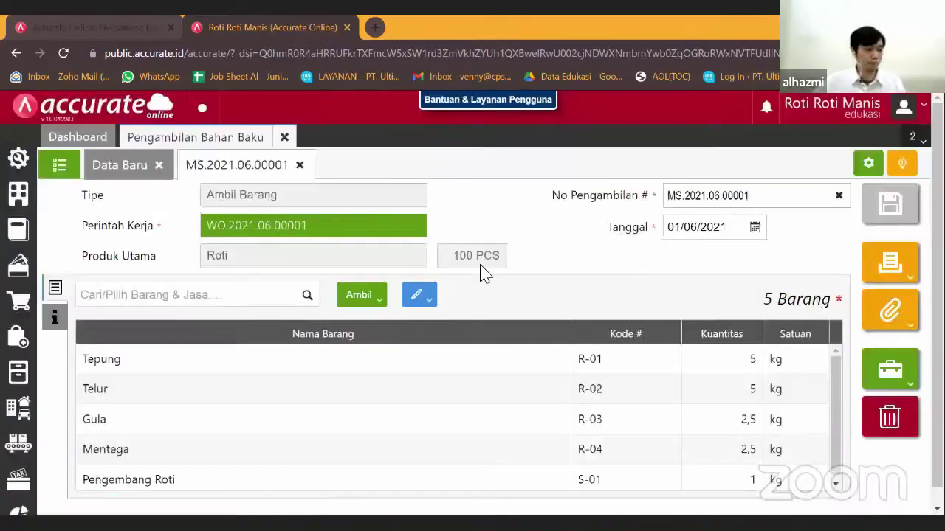
pyautogui.click(301, 166)
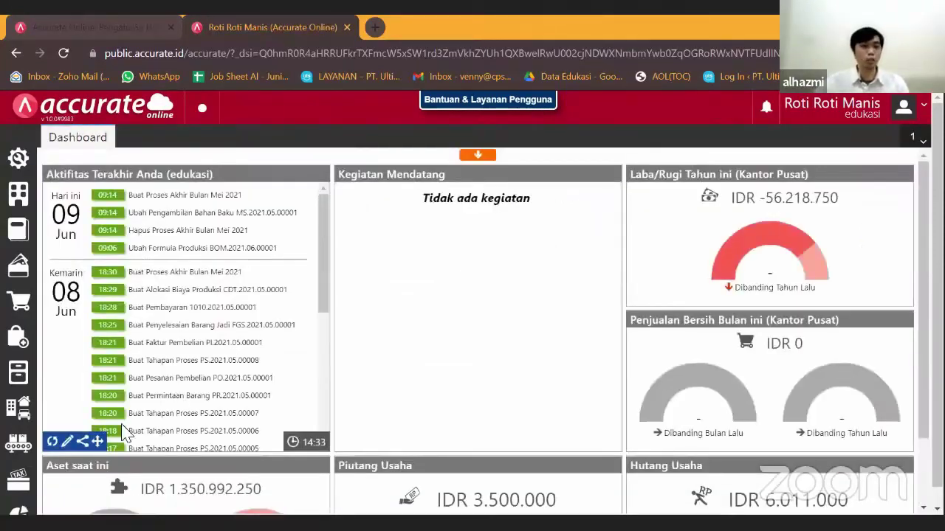
# Step: Record and save a Mulai entry in Tahapan Proses for stage Adonan #1 of WO.2021.06.00001, dated 01/06/2021, for 100 PCS
pyautogui.click(28, 446)
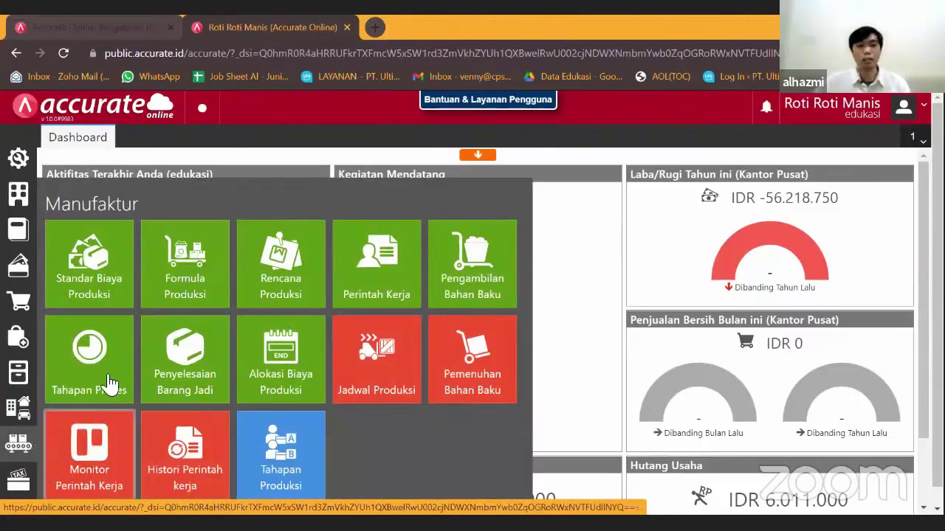
pyautogui.click(89, 384)
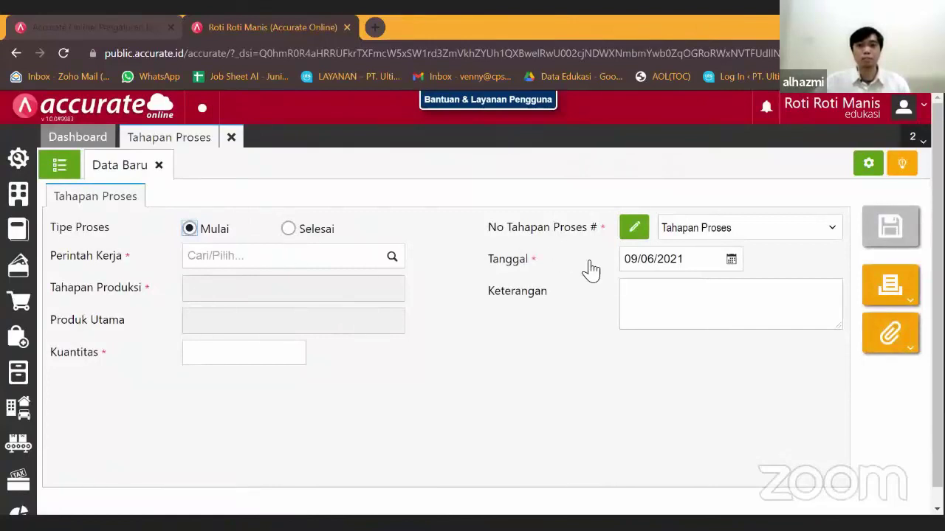
pyautogui.click(732, 262)
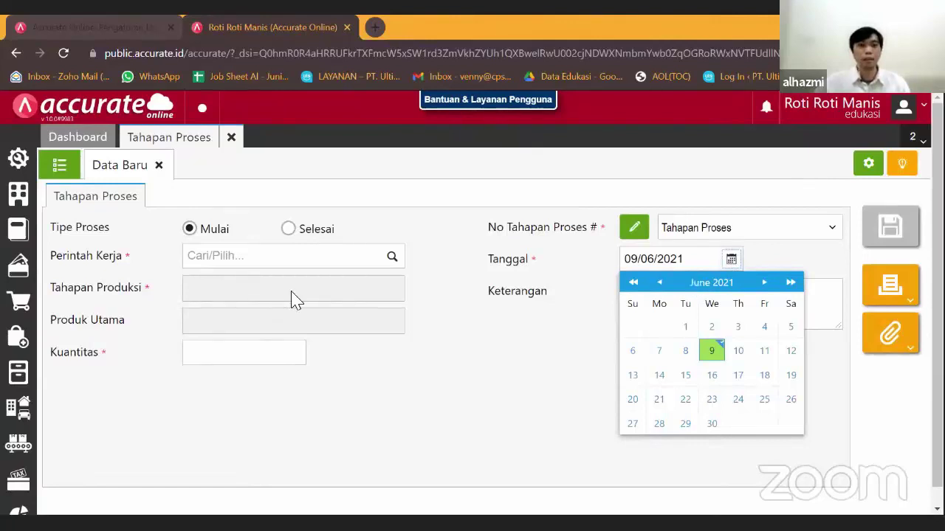
pyautogui.click(391, 258)
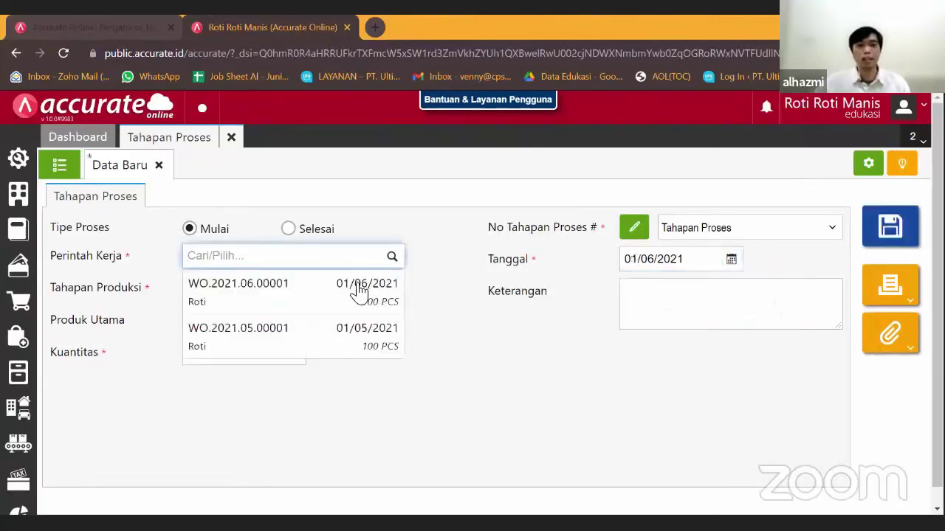
pyautogui.click(327, 308)
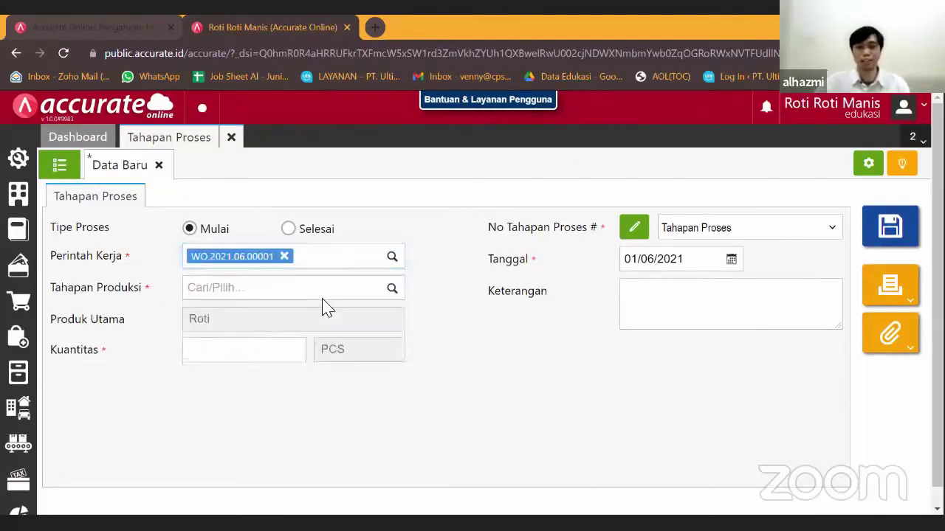
pyautogui.click(391, 290)
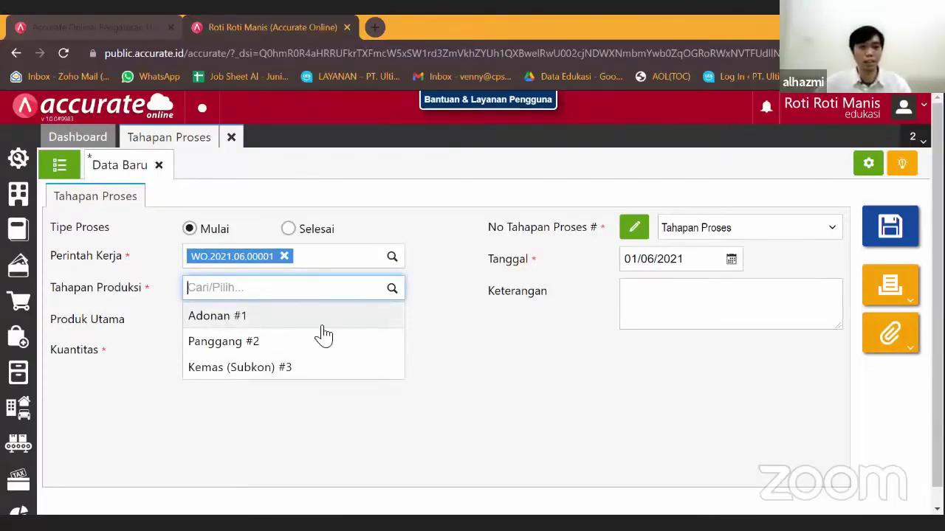
pyautogui.click(299, 319)
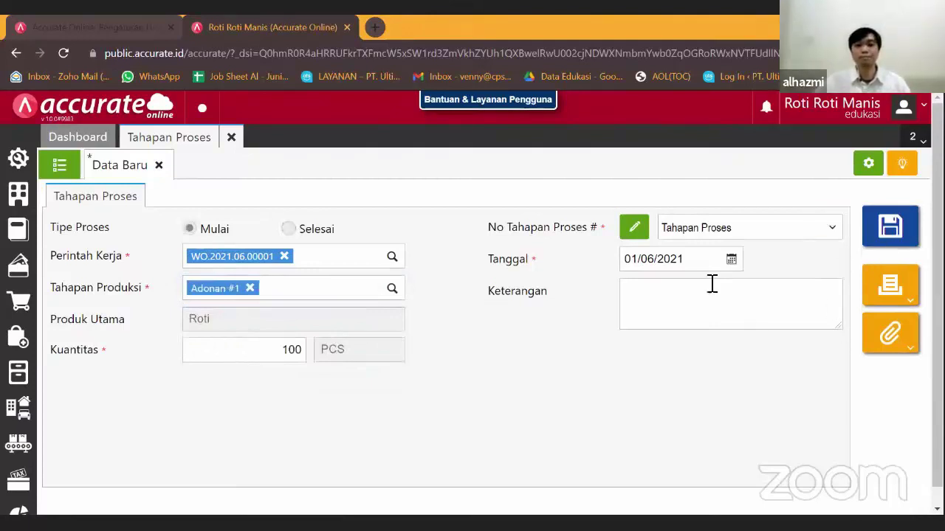
pyautogui.click(904, 249)
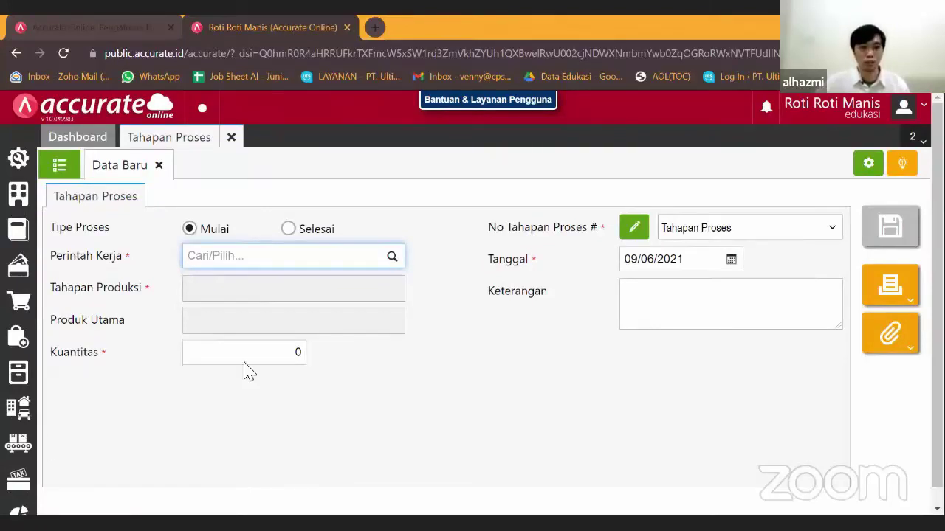
# Step: Examine the transaction history and progress of work order WO.2021.06.00001 in Histori Perintah kerja
pyautogui.moveTo(19, 444)
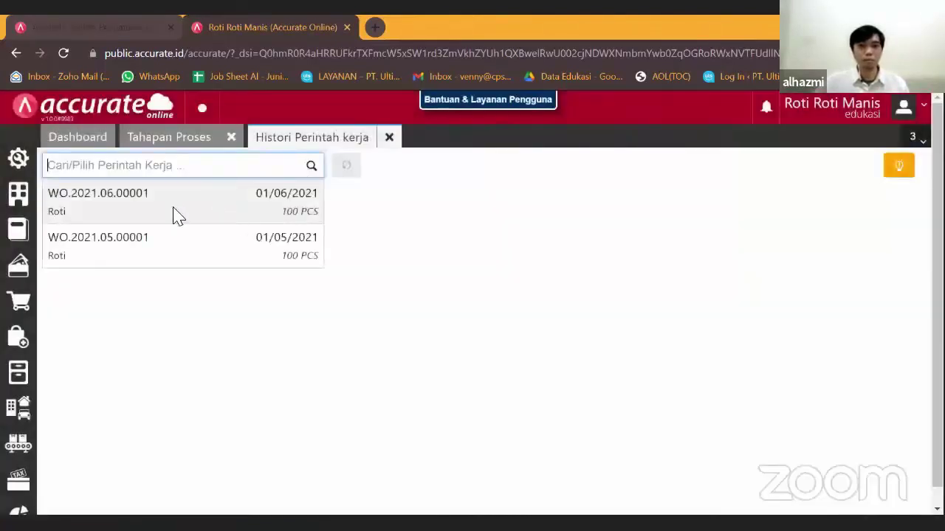
pyautogui.click(177, 214)
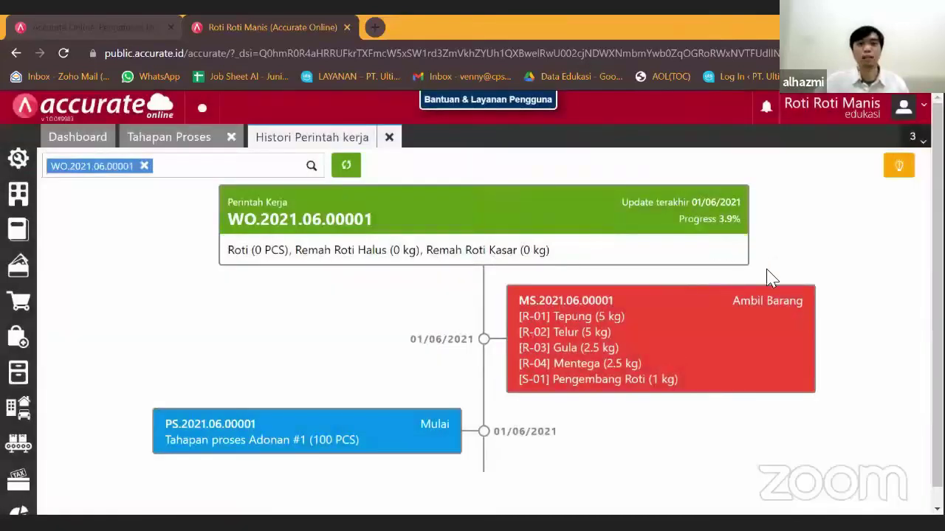
pyautogui.scroll(-1, 768, 288)
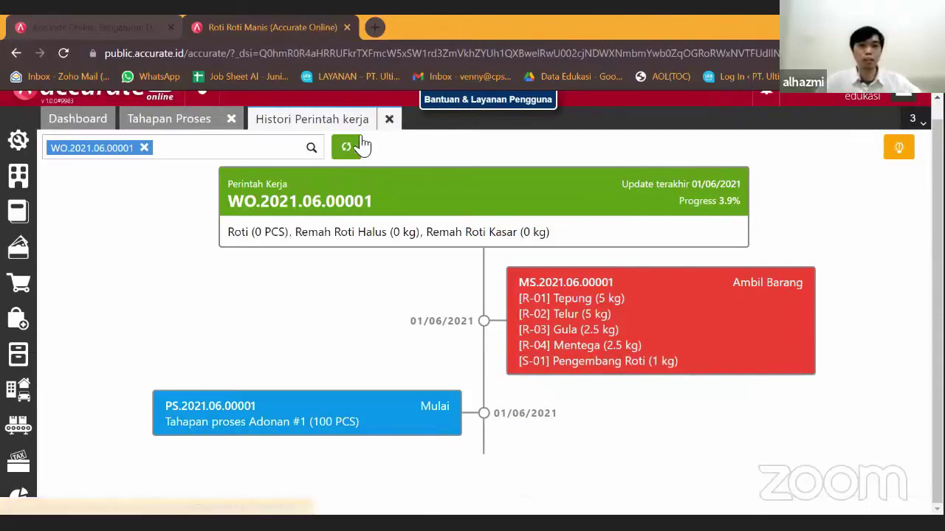
# Step: Check the work order's status in Monitor Perintah Kerja, and close both the monitor and the history report
pyautogui.click(28, 428)
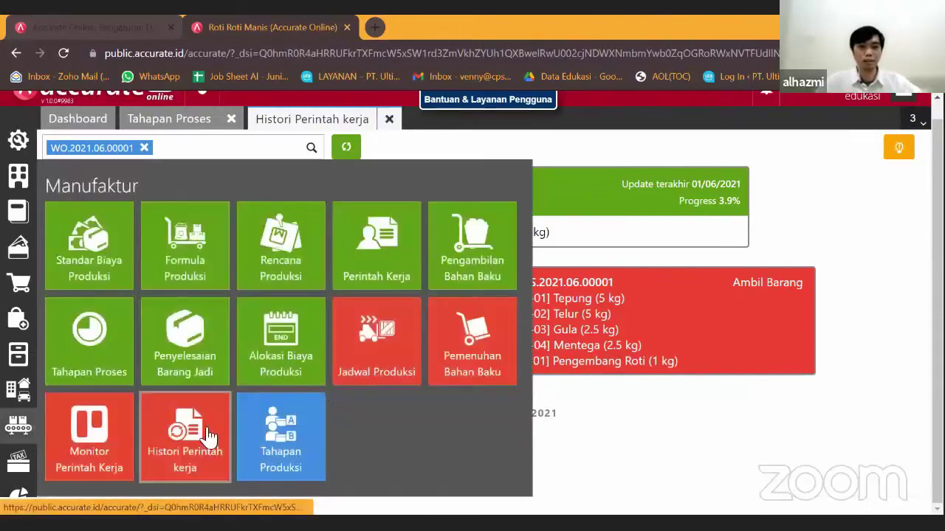
pyautogui.click(98, 451)
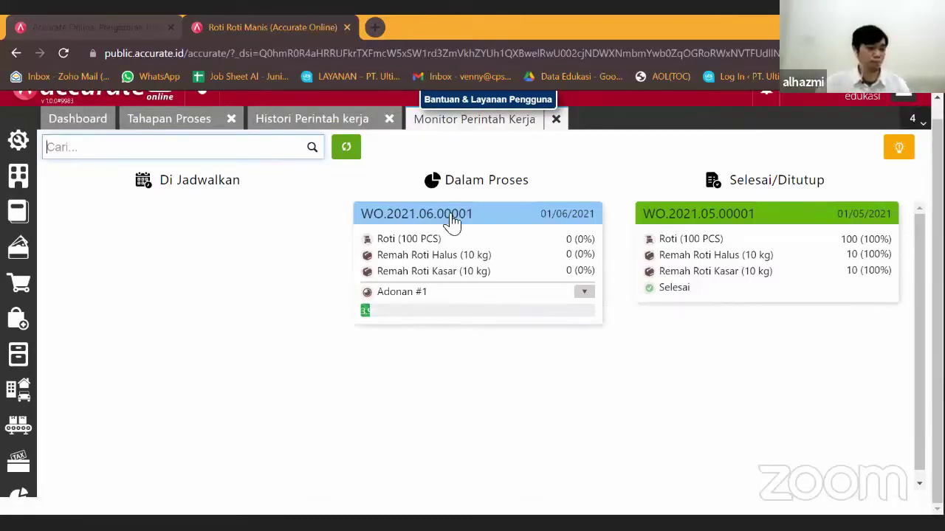
pyautogui.click(556, 119)
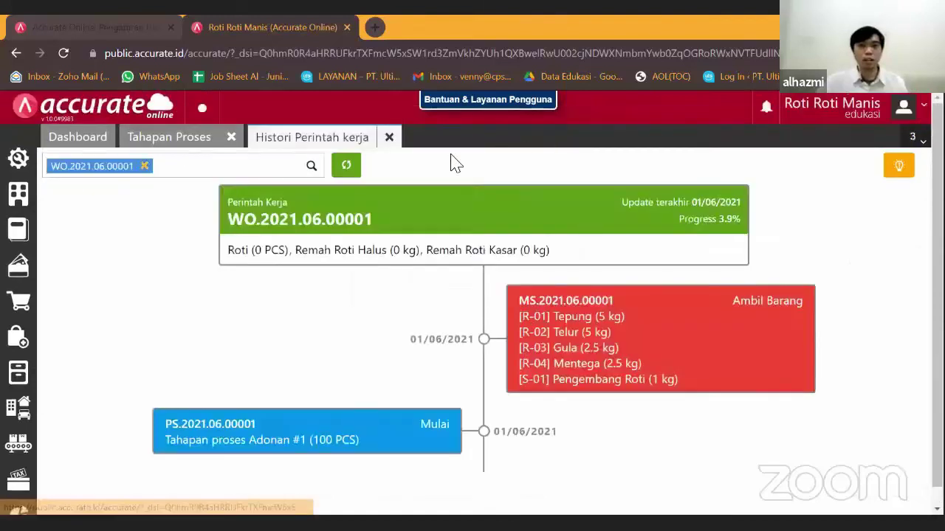
pyautogui.click(389, 140)
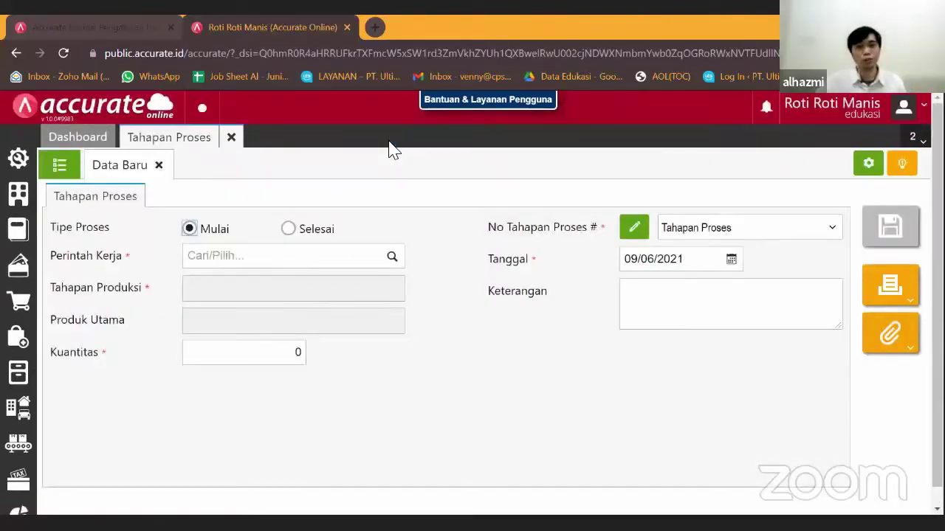
# Step: Record and save a Selesai entry in Tahapan Proses for stage Adonan #1 of WO.2021.06.00001, dated 02/06/2021, for 100 PCS, and close the form
pyautogui.click(289, 230)
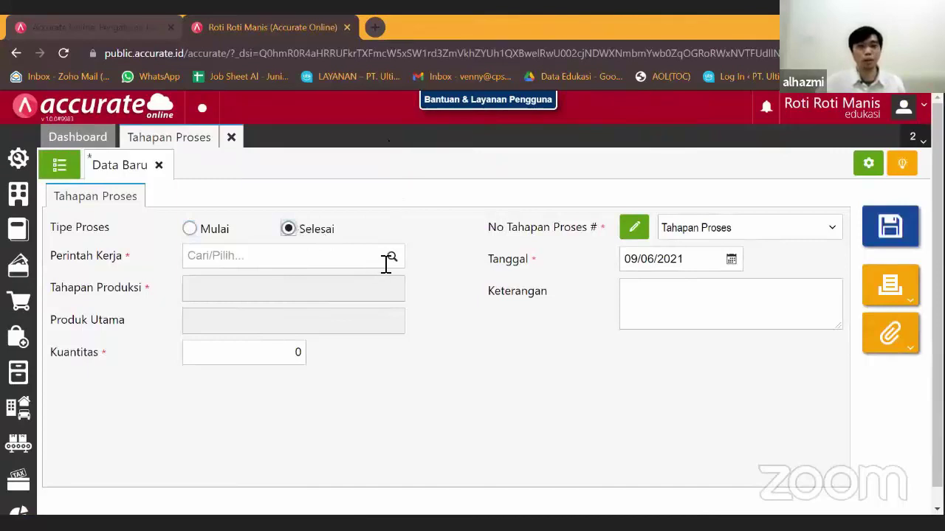
pyautogui.click(393, 264)
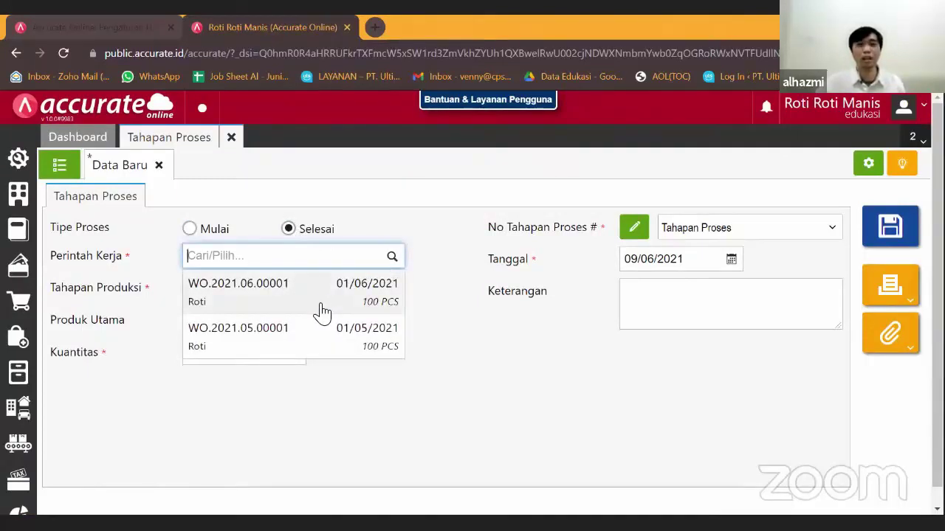
pyautogui.click(323, 312)
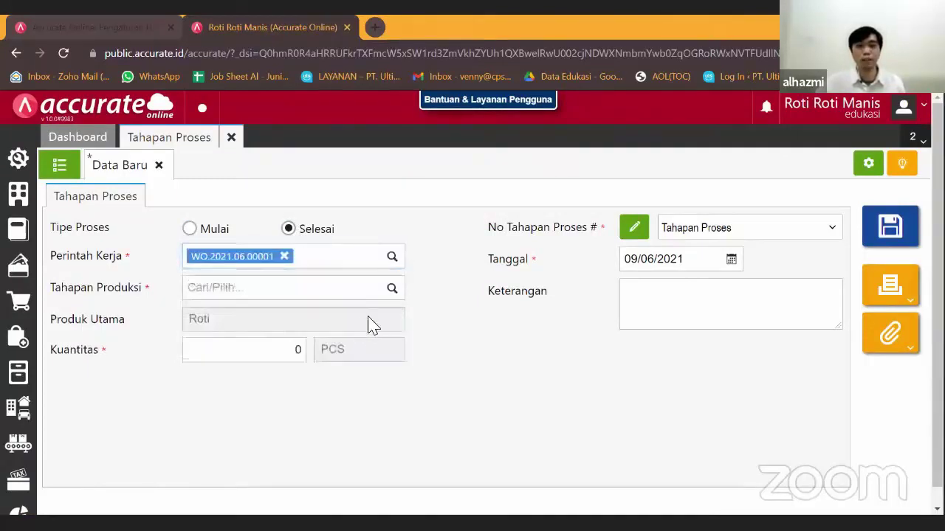
pyautogui.click(389, 291)
pyautogui.click(292, 319)
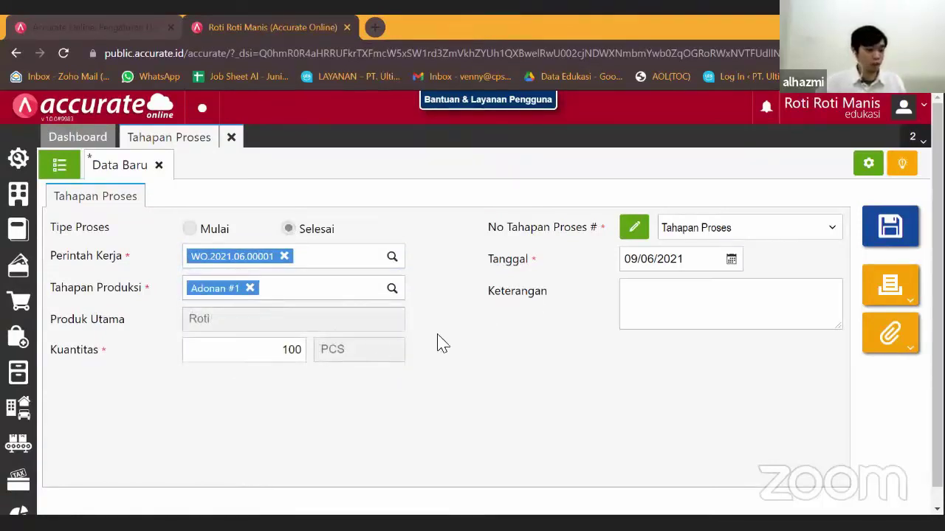
pyautogui.click(673, 254)
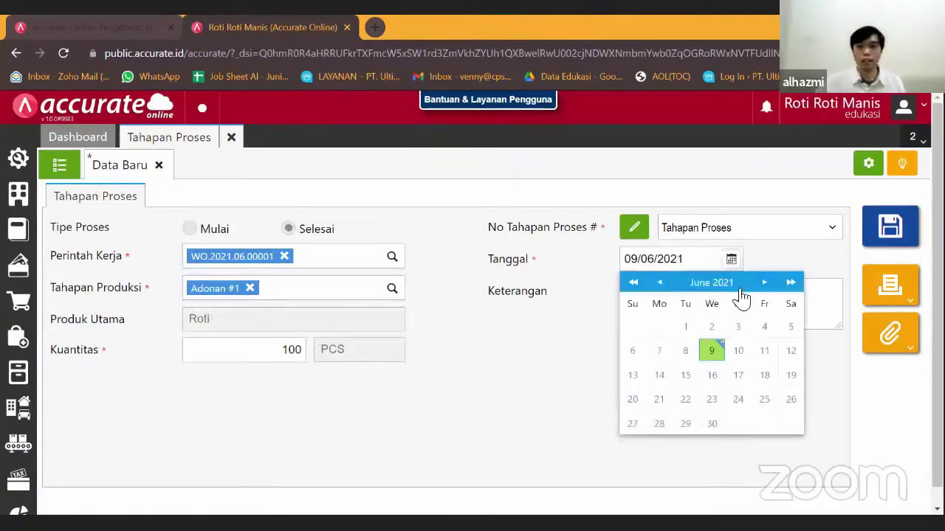
pyautogui.click(714, 324)
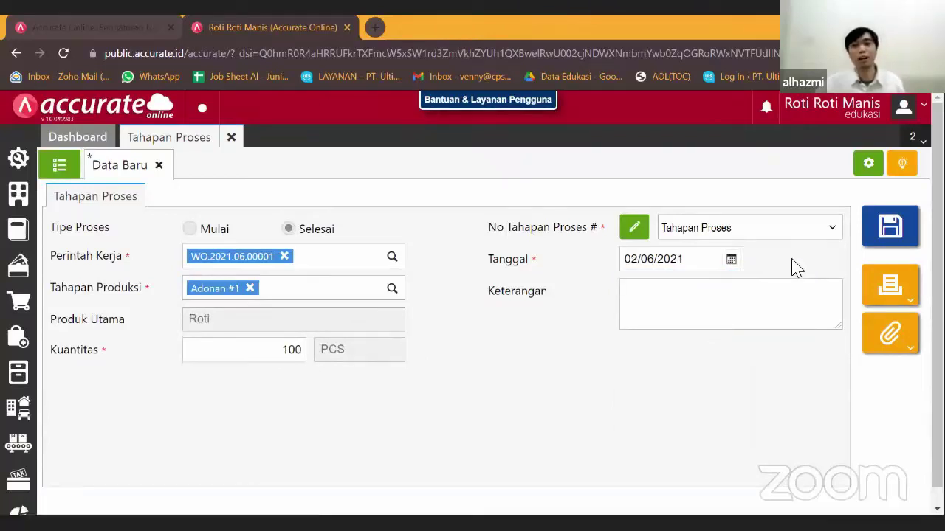
pyautogui.click(882, 234)
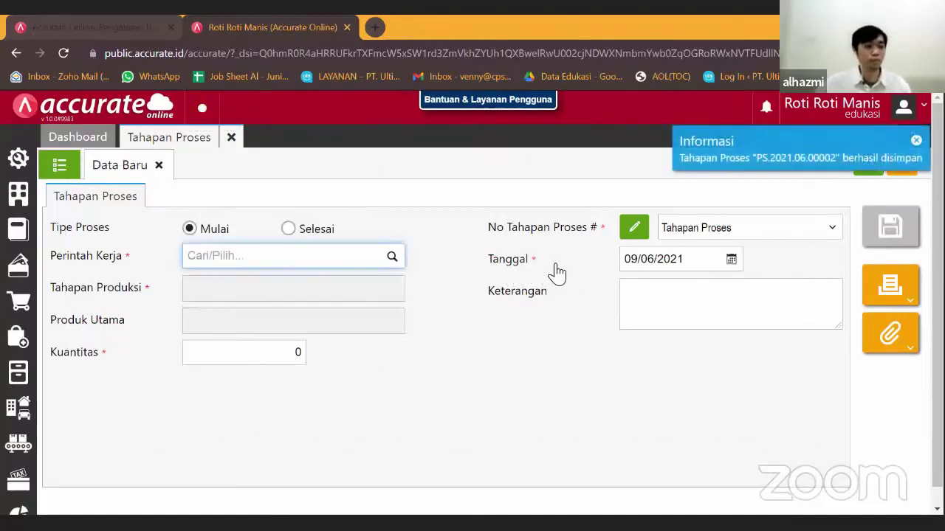
pyautogui.click(232, 138)
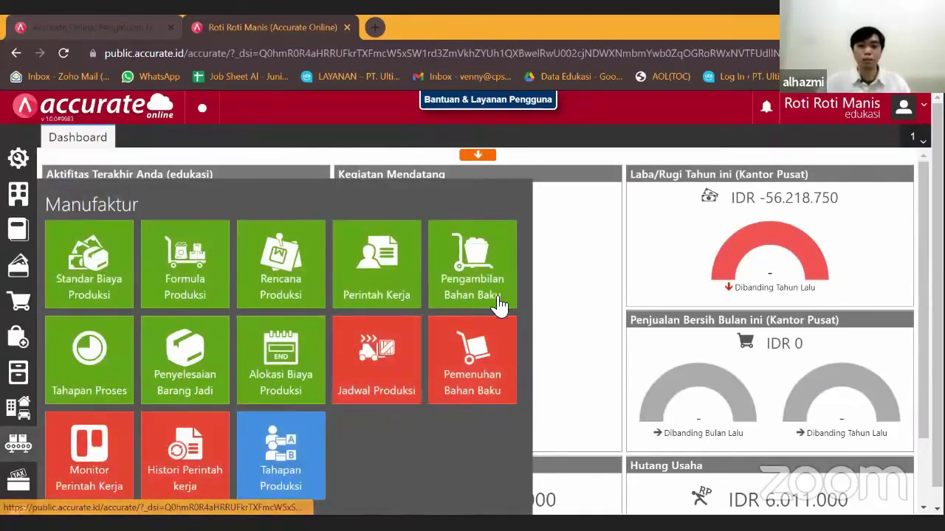
# Step: Review the process entries and progress of WO.2021.06.00001 in Histori Perintah kerja, and close the report
pyautogui.click(222, 461)
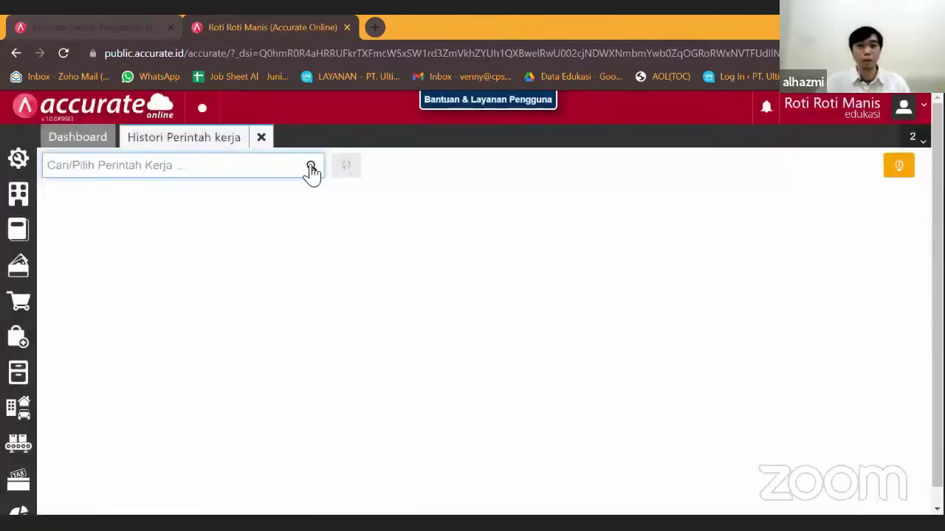
pyautogui.click(311, 167)
pyautogui.click(206, 216)
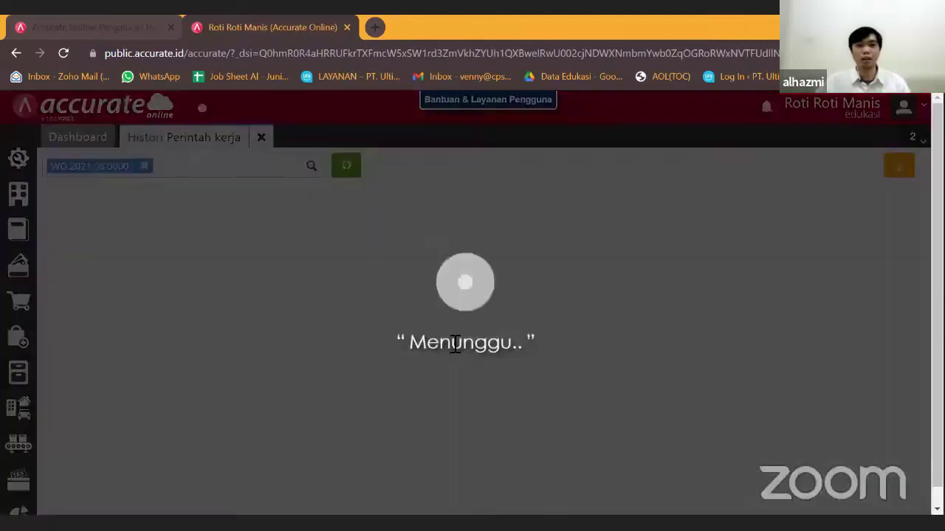
pyautogui.scroll(-1, 411, 424)
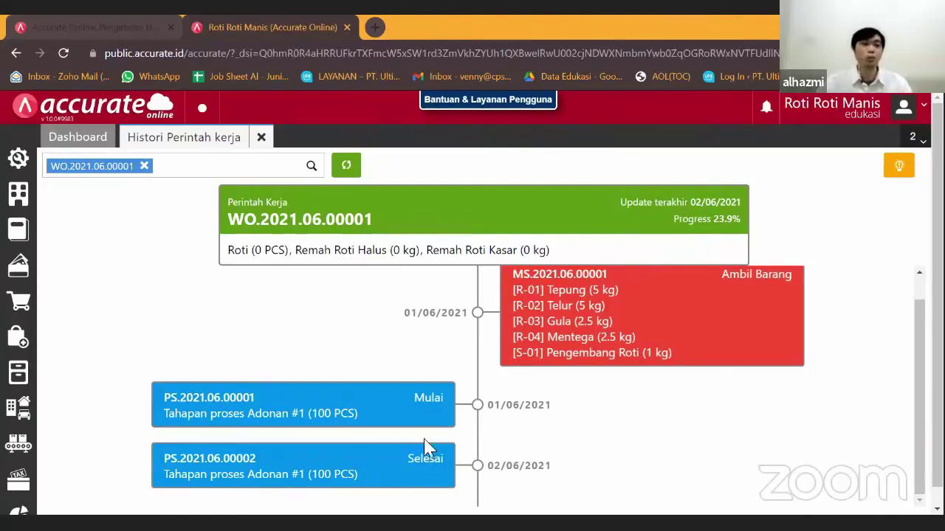
pyautogui.click(21, 451)
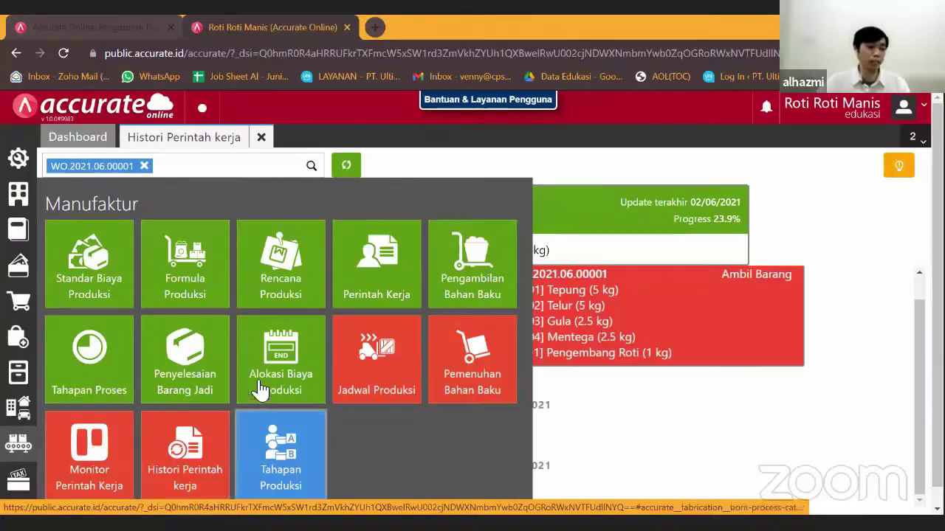
pyautogui.click(261, 138)
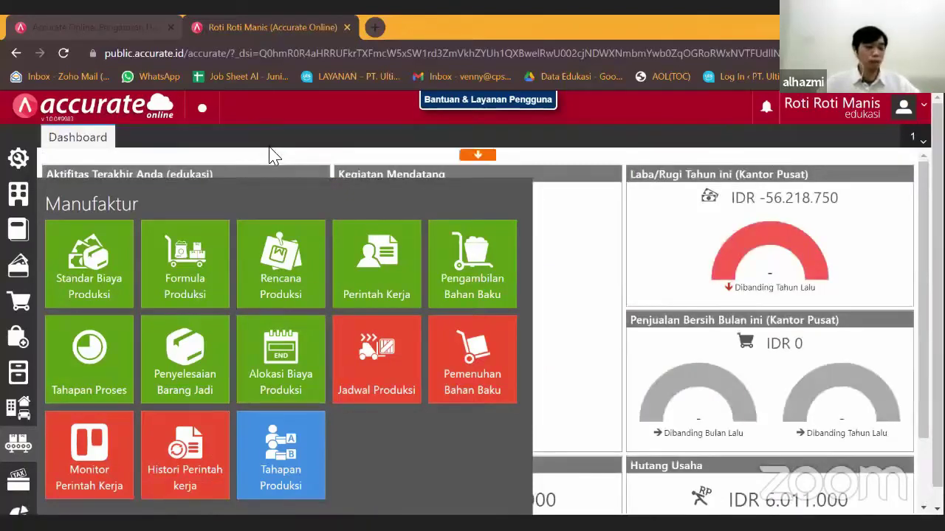
pyautogui.click(428, 153)
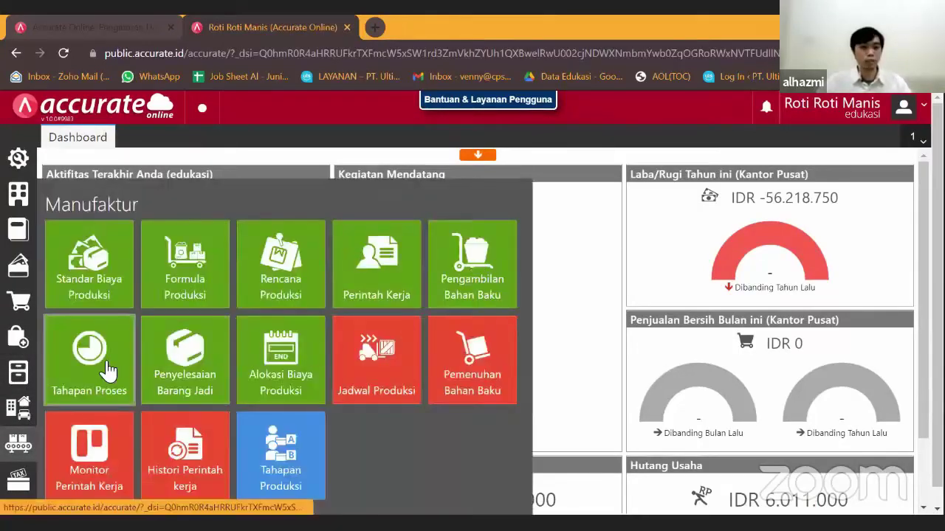
# Step: Record and save a Mulai entry in Tahapan Proses for stage Panggang #2 of WO.2021.06.00001, dated 01/06/2021, for 100 PCS
pyautogui.click(107, 369)
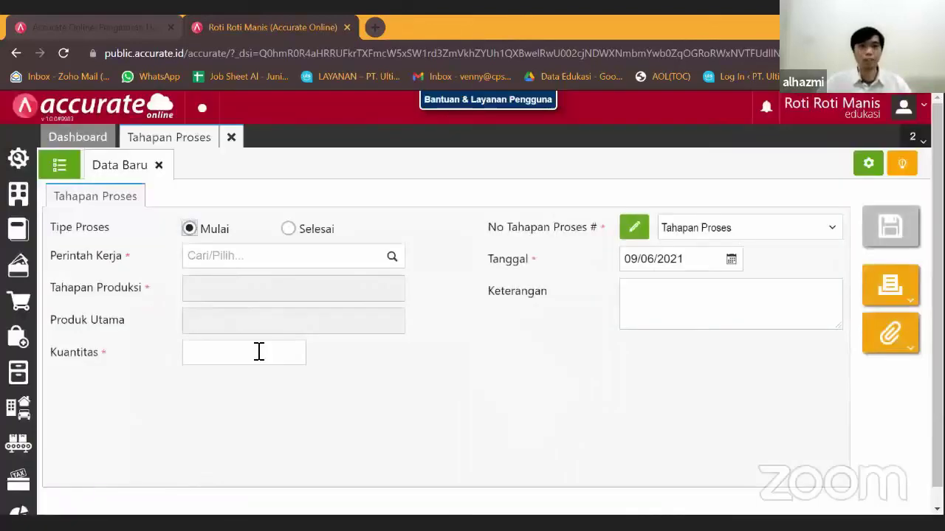
pyautogui.click(390, 259)
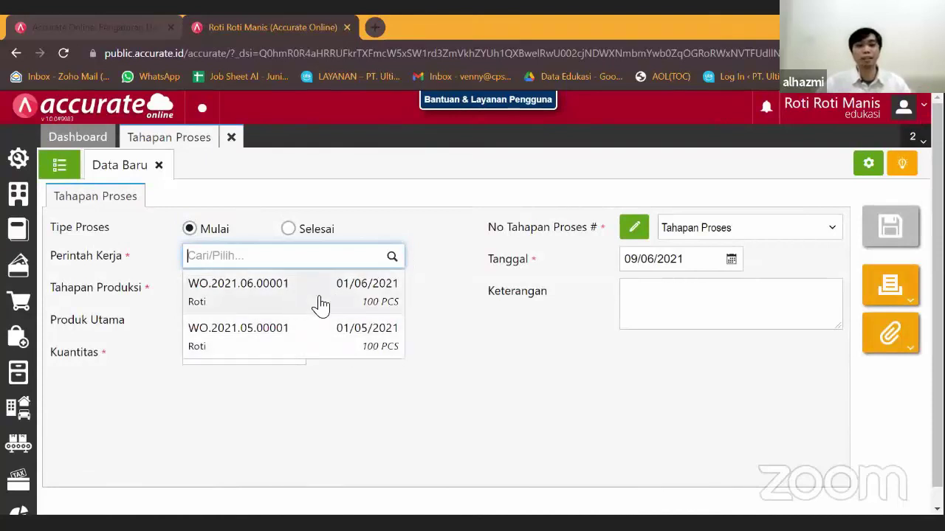
pyautogui.click(321, 302)
pyautogui.click(395, 289)
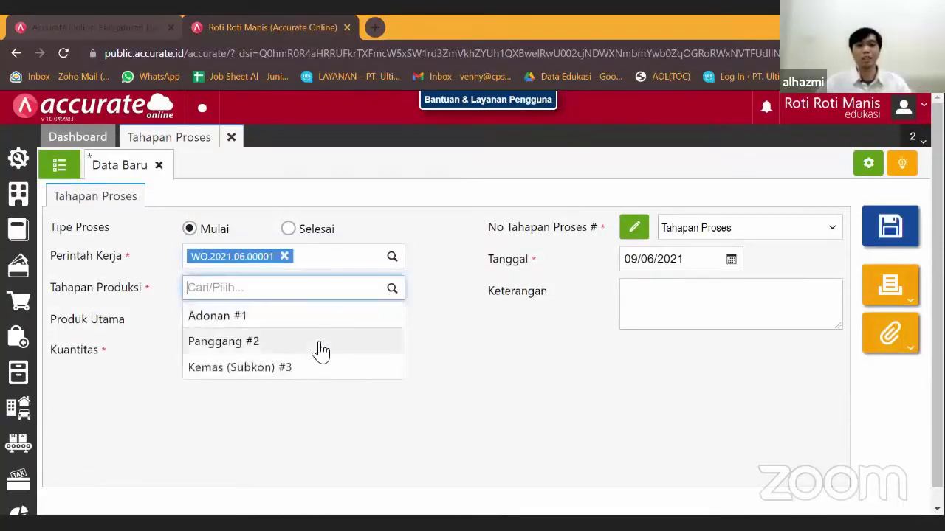
pyautogui.click(322, 342)
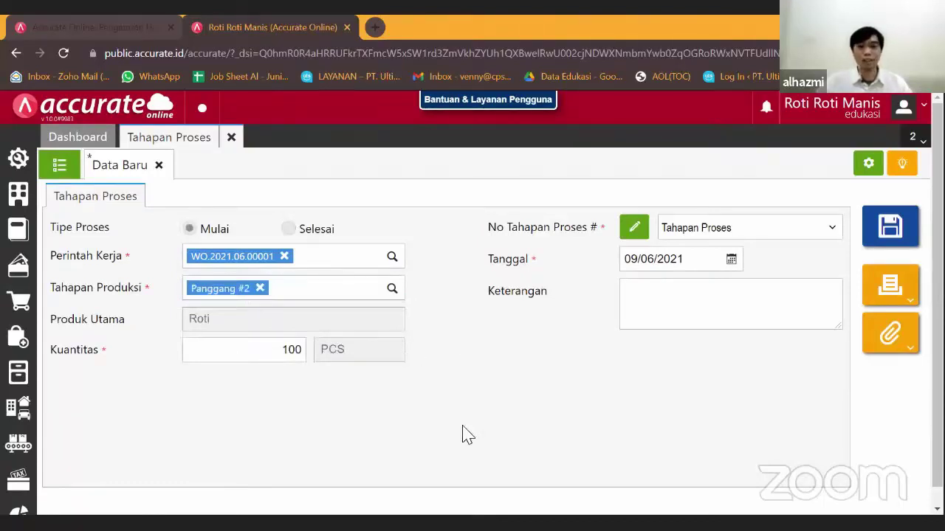
pyautogui.click(731, 260)
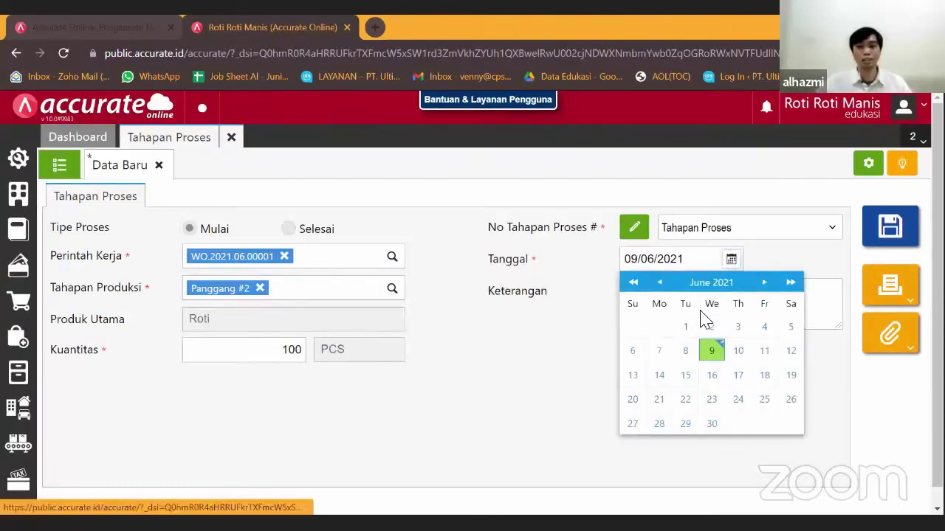
pyautogui.click(685, 327)
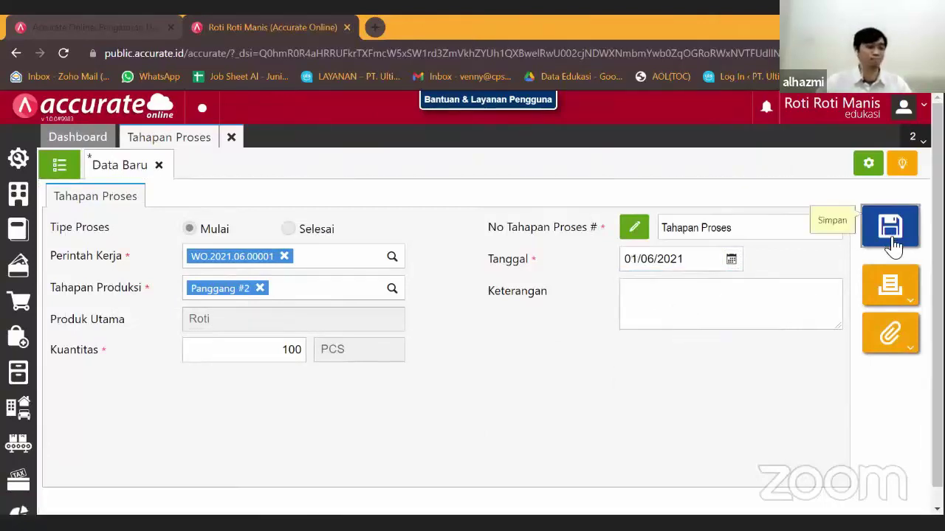
pyautogui.click(893, 243)
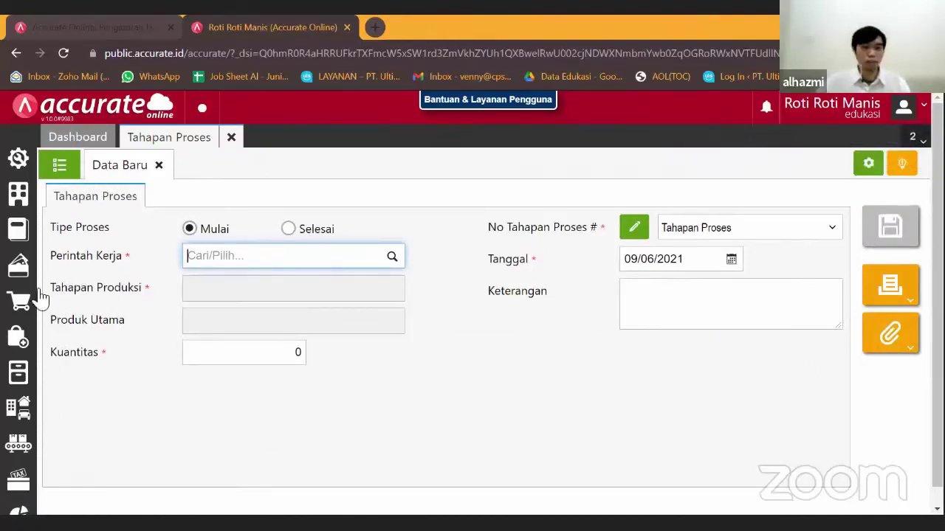
# Step: Save a Pengambilan Bahan Baku for WO.2021.06.00001 dated 01/06/2021, taking the Panggang #2 materials: Isi Roti 5 kg, Toping 1 kg, Kemasan 100 PCS
pyautogui.click(66, 438)
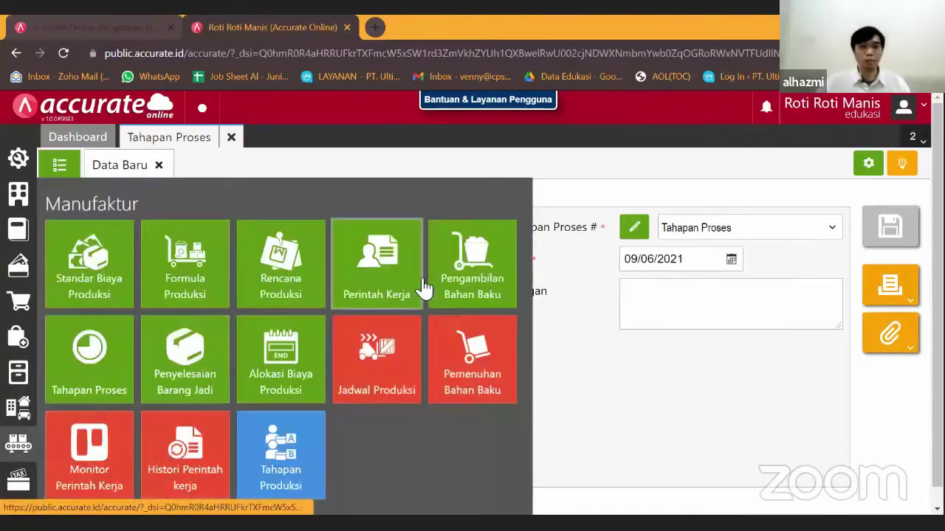
pyautogui.click(476, 289)
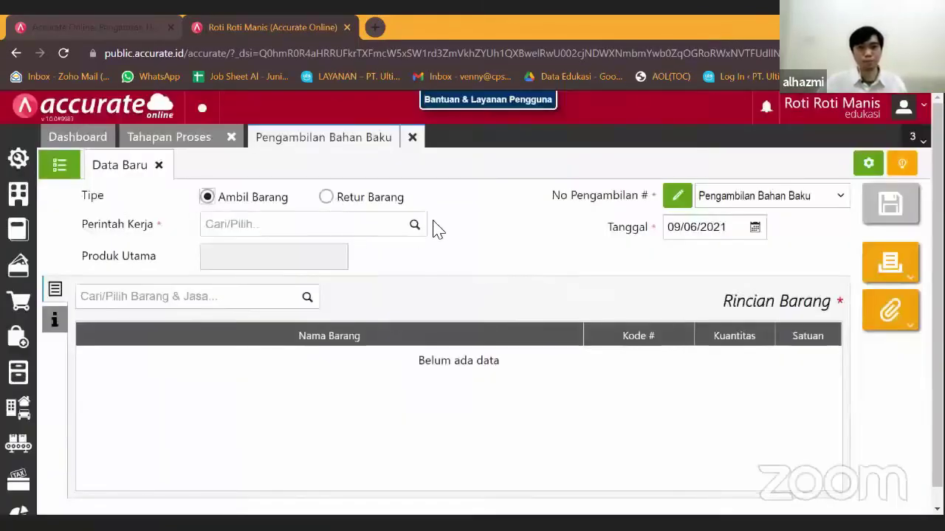
pyautogui.click(407, 227)
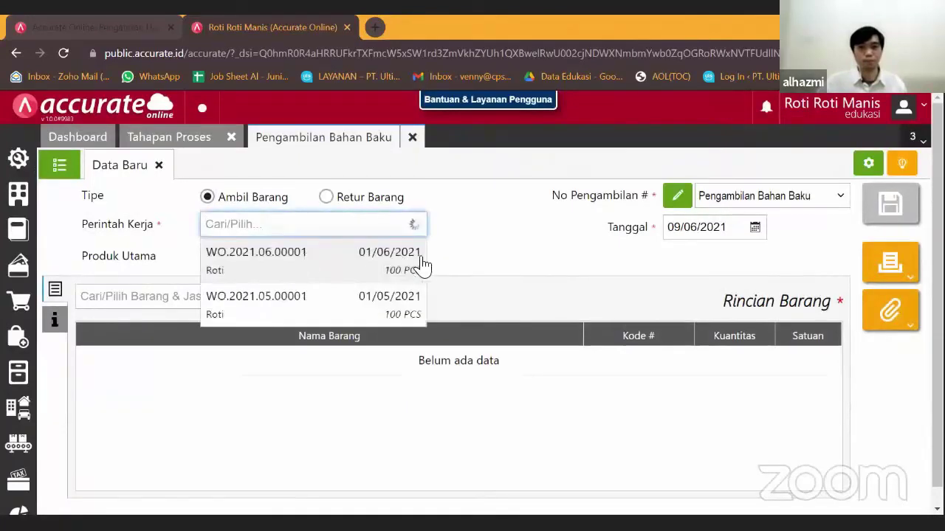
pyautogui.click(419, 264)
pyautogui.click(363, 295)
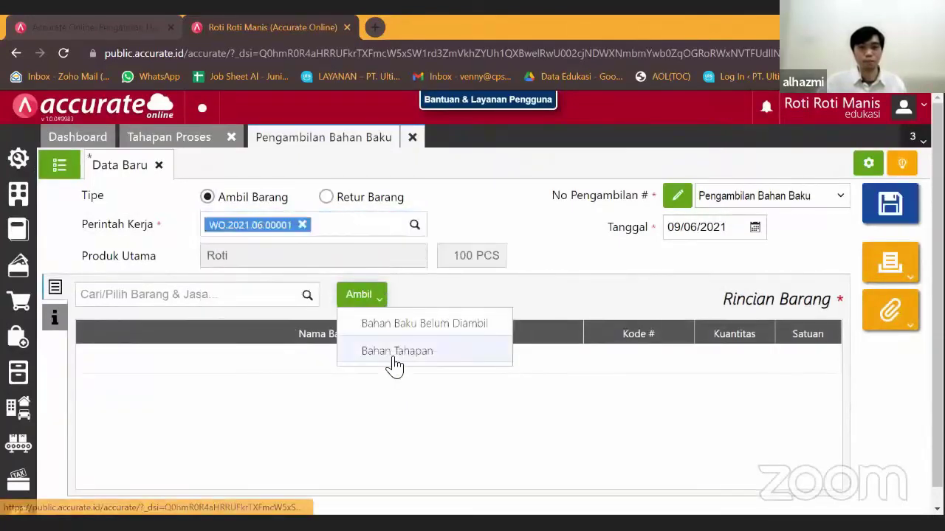
pyautogui.click(458, 352)
pyautogui.click(493, 207)
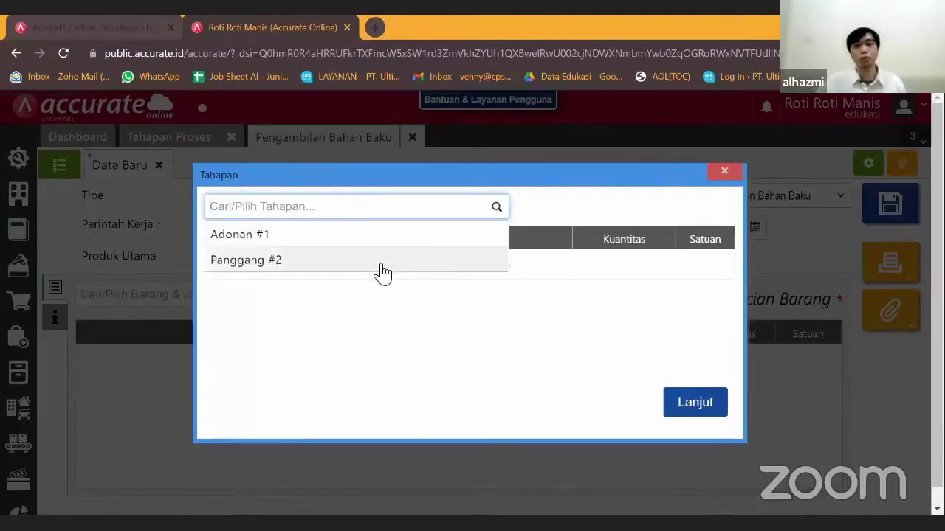
pyautogui.click(374, 266)
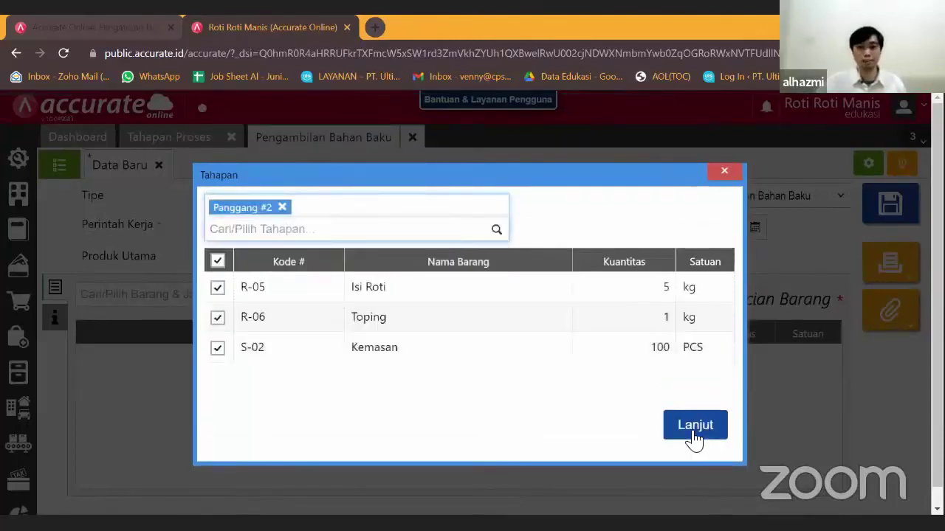
pyautogui.click(694, 436)
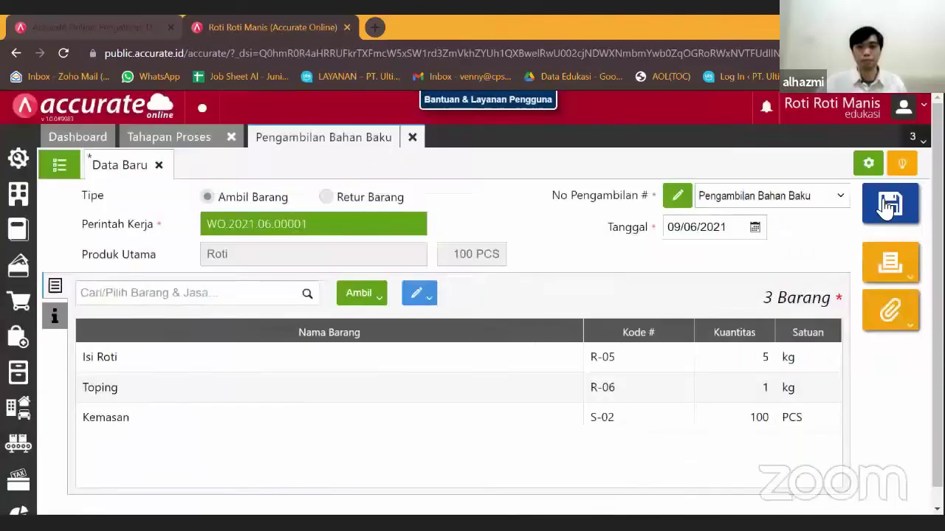
pyautogui.click(754, 227)
pyautogui.click(728, 295)
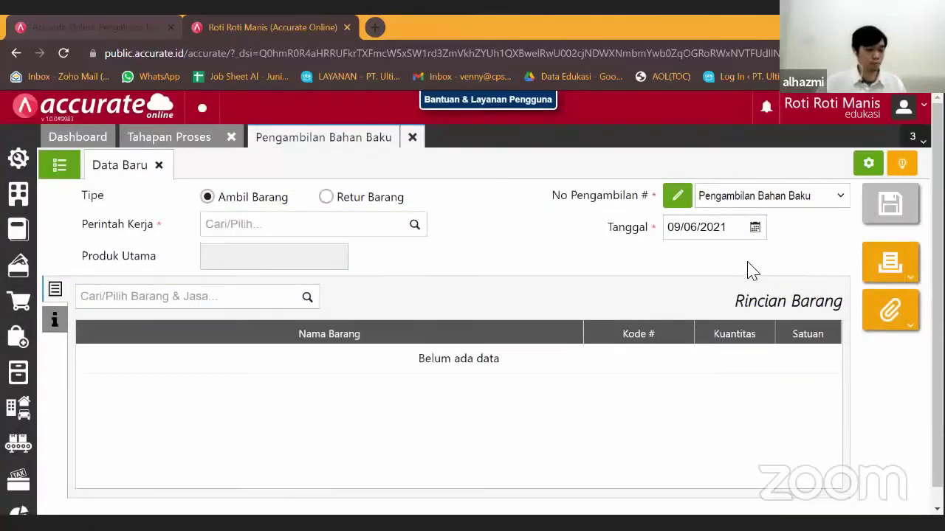
# Step: Reopen the saved withdrawal MS.2021.06.00002, set its date to 03/06/2021 and save it
pyautogui.click(60, 165)
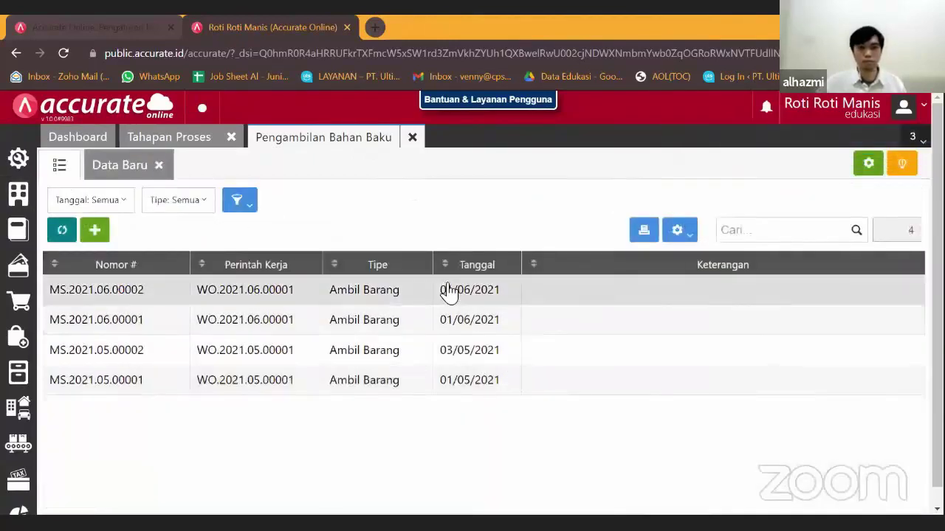
pyautogui.click(448, 290)
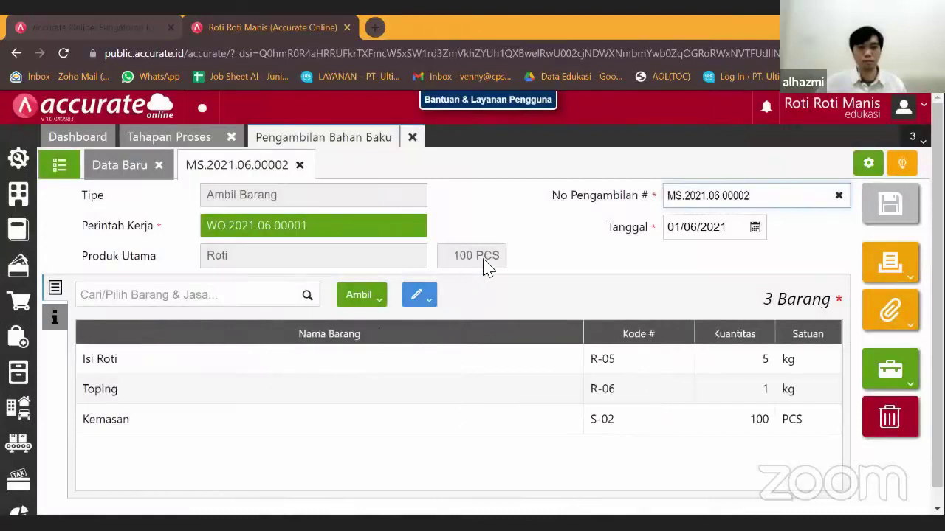
pyautogui.click(754, 229)
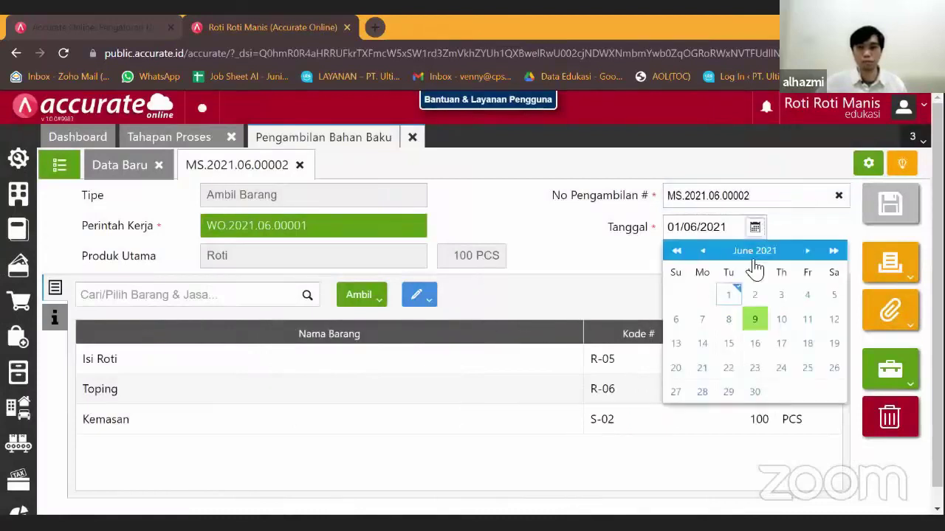
pyautogui.click(780, 296)
pyautogui.click(888, 206)
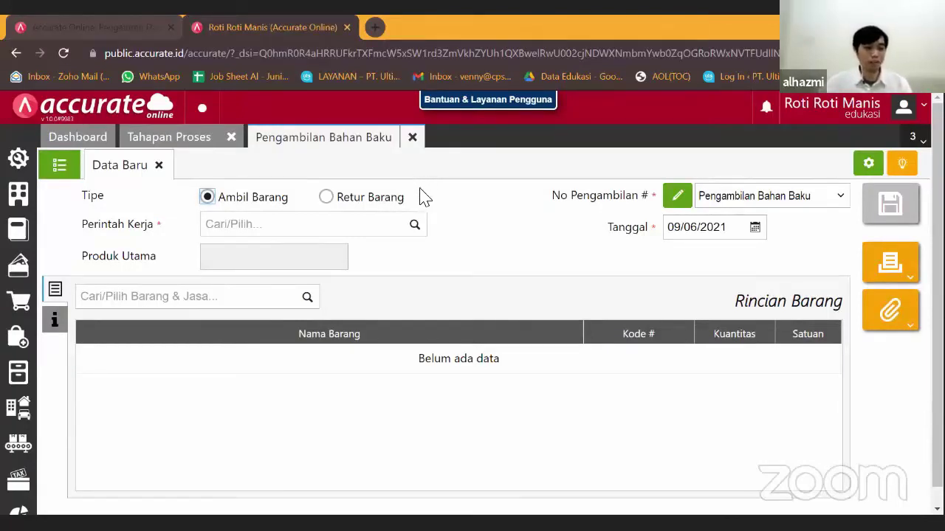
# Step: Open Histori Perintah kerja for WO.2021.06.00001 to check its transactions after the Panggang #2 withdrawal
pyautogui.click(19, 443)
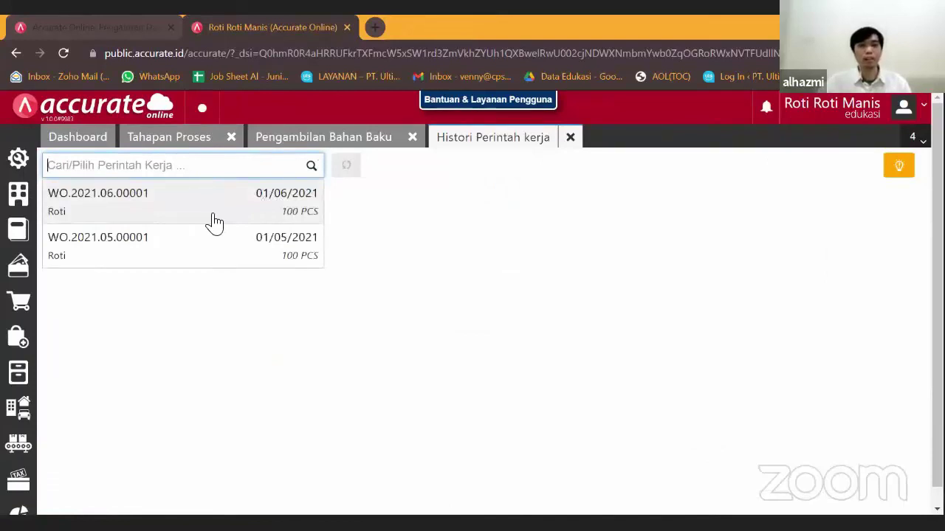
pyautogui.click(253, 214)
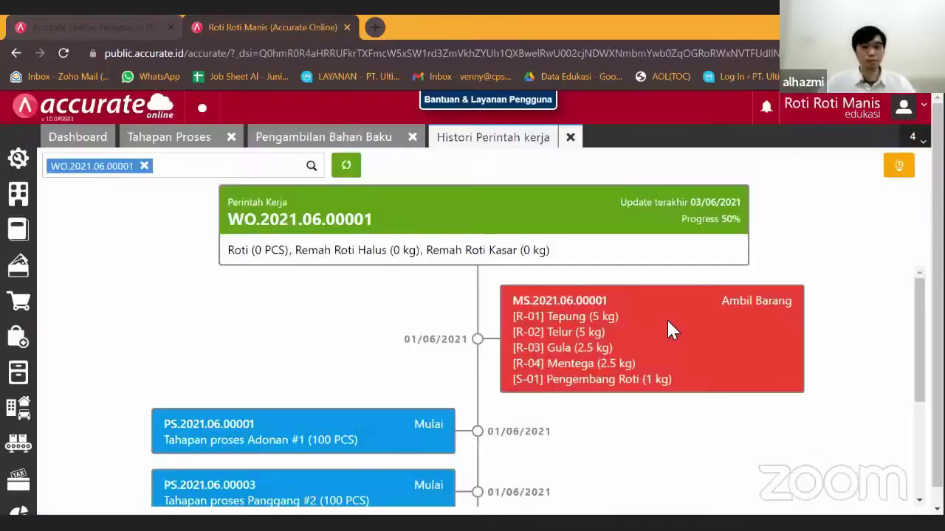
# Step: Review the Histori Perintah kerja timeline of WO.2021.06.00001 down to the latest material withdrawal
pyautogui.scroll(-5, 668, 328)
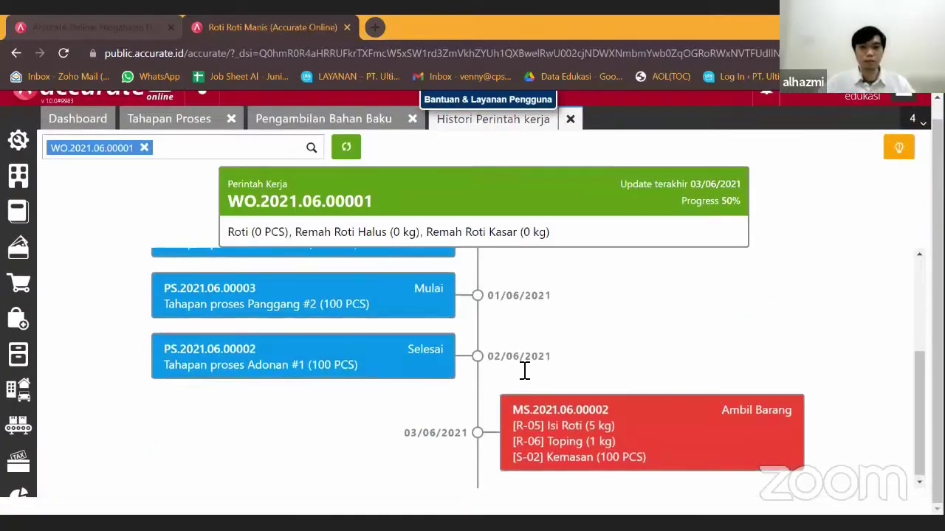
pyautogui.scroll(2, 565, 371)
pyautogui.scroll(-2, 573, 371)
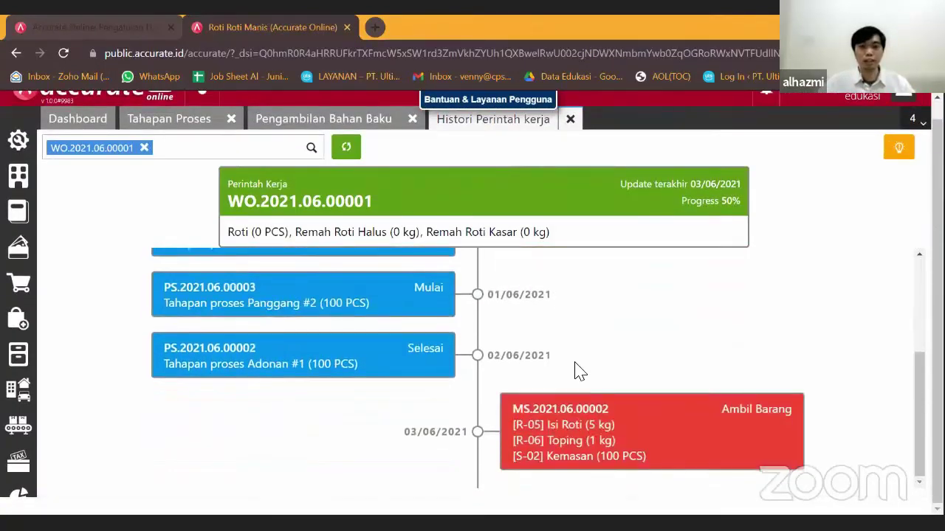
pyautogui.scroll(2, 577, 373)
pyautogui.scroll(-2, 576, 376)
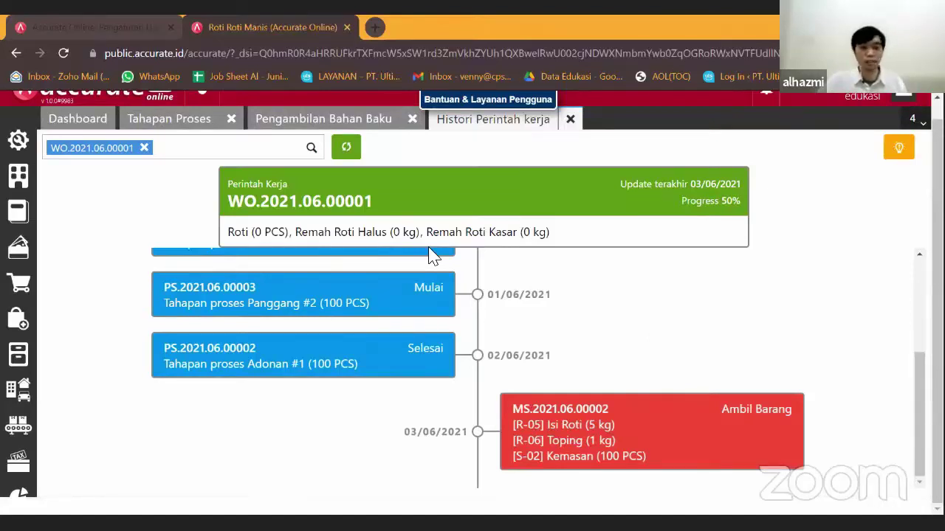
# Step: Save a Selesai entry in Tahapan Proses for stage Panggang #2 of WO.2021.06.00001, dated 03/06/2021, for 100 PCS, and close the form
pyautogui.click(20, 424)
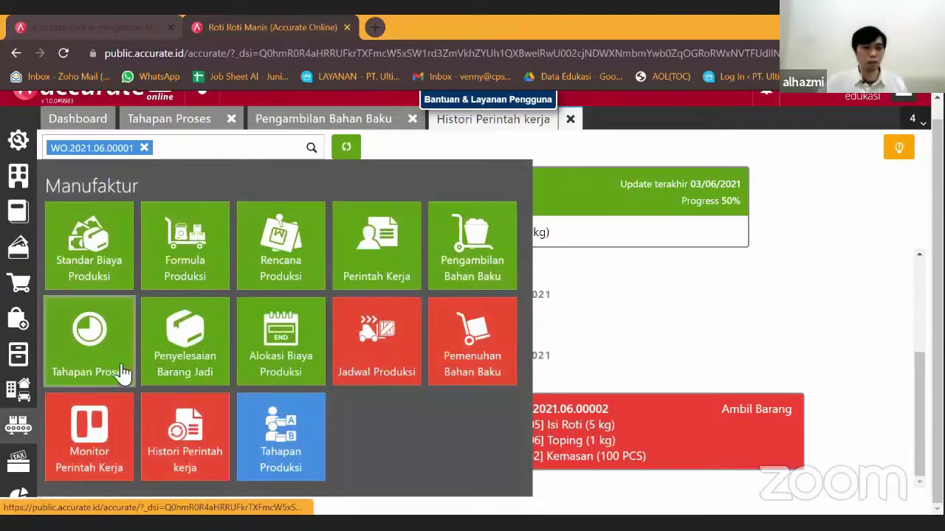
pyautogui.click(122, 373)
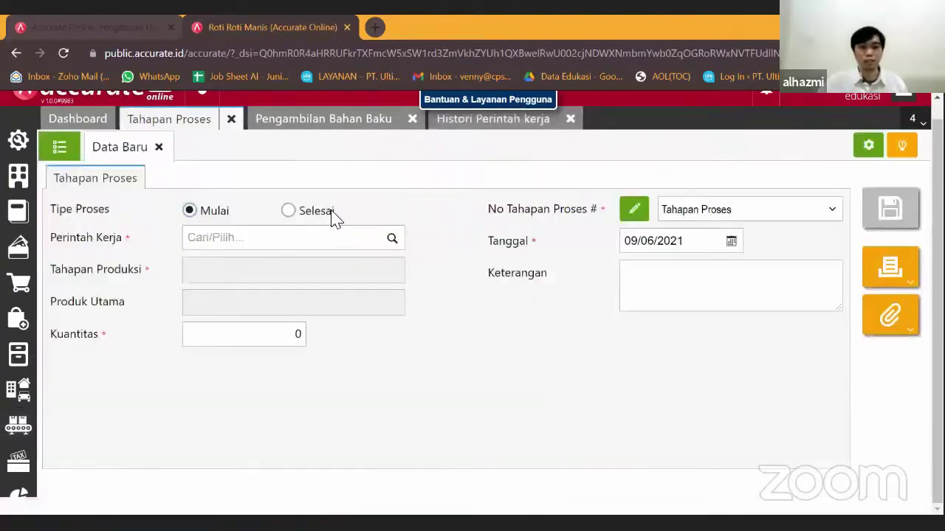
pyautogui.click(292, 212)
pyautogui.click(392, 237)
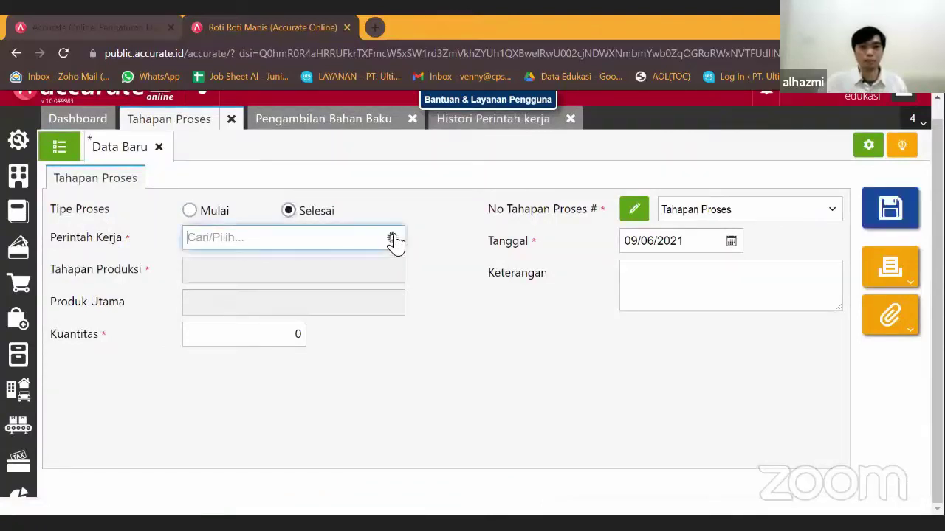
pyautogui.click(312, 283)
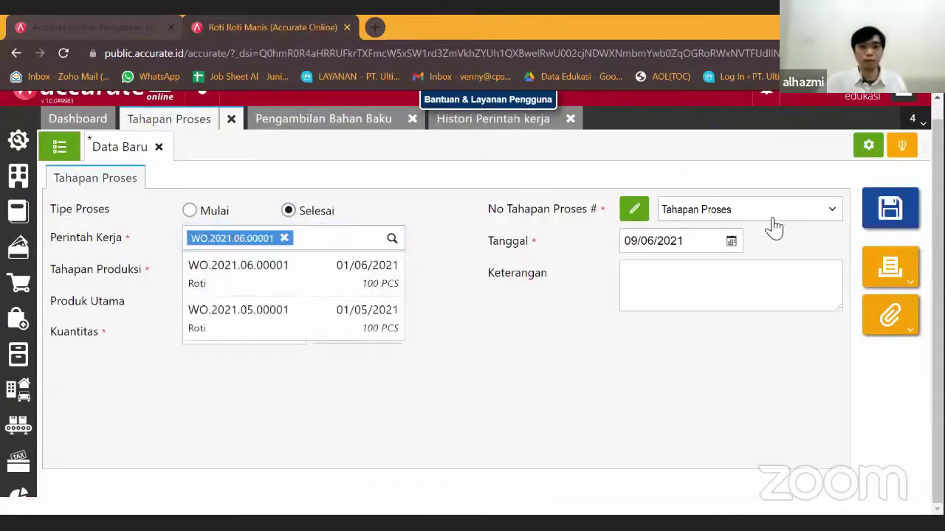
pyautogui.click(728, 244)
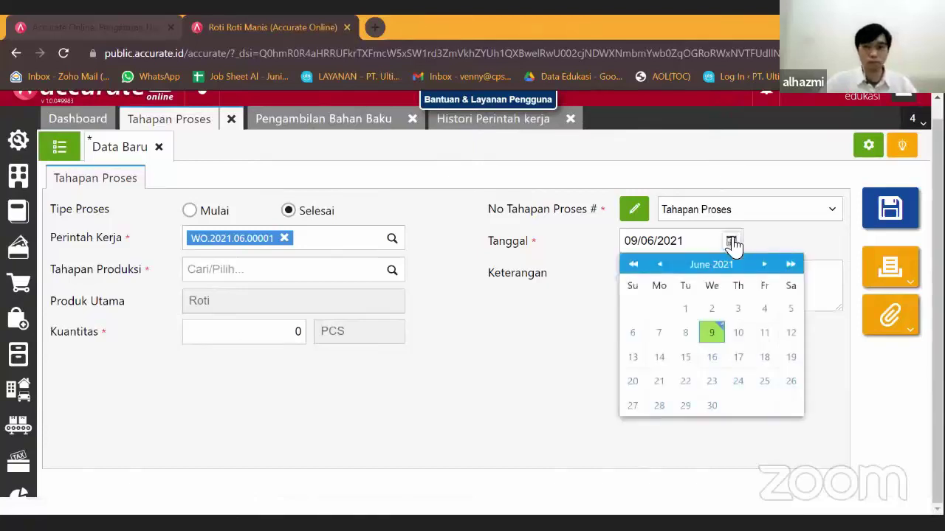
pyautogui.click(737, 309)
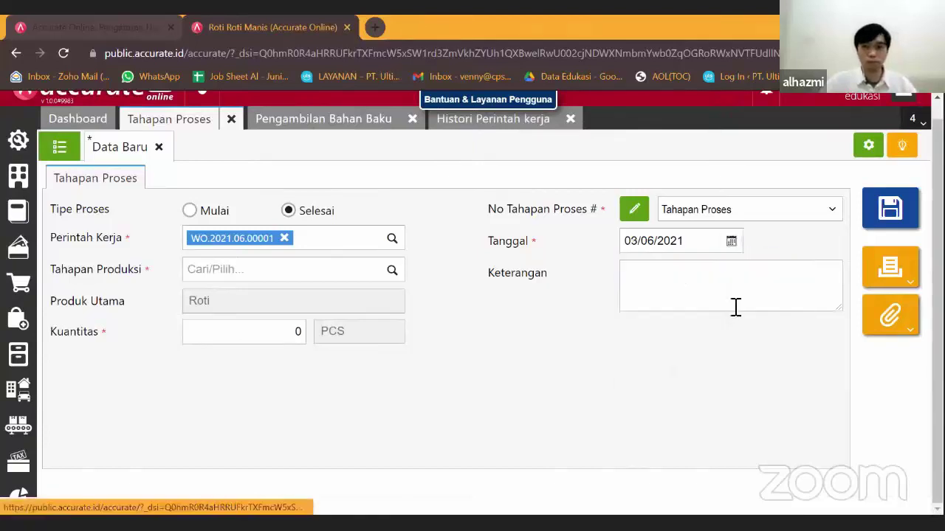
pyautogui.click(392, 271)
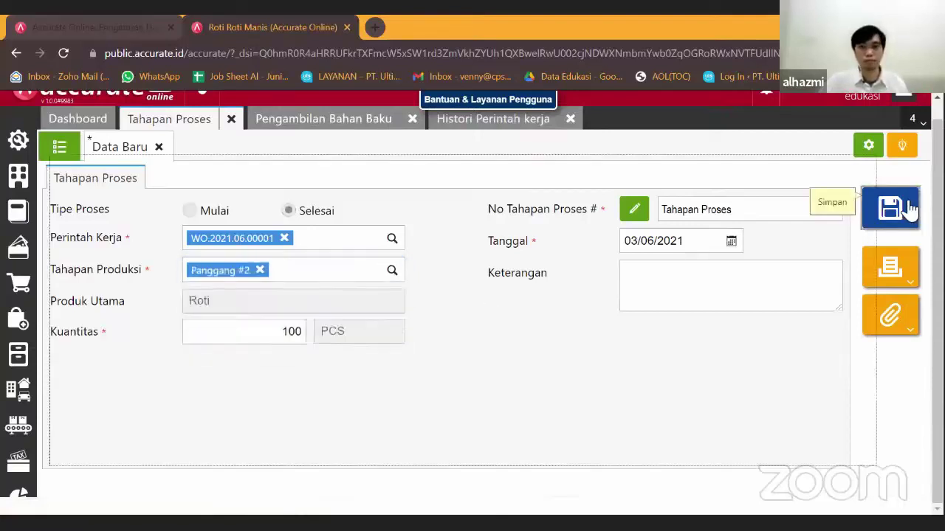
pyautogui.click(889, 206)
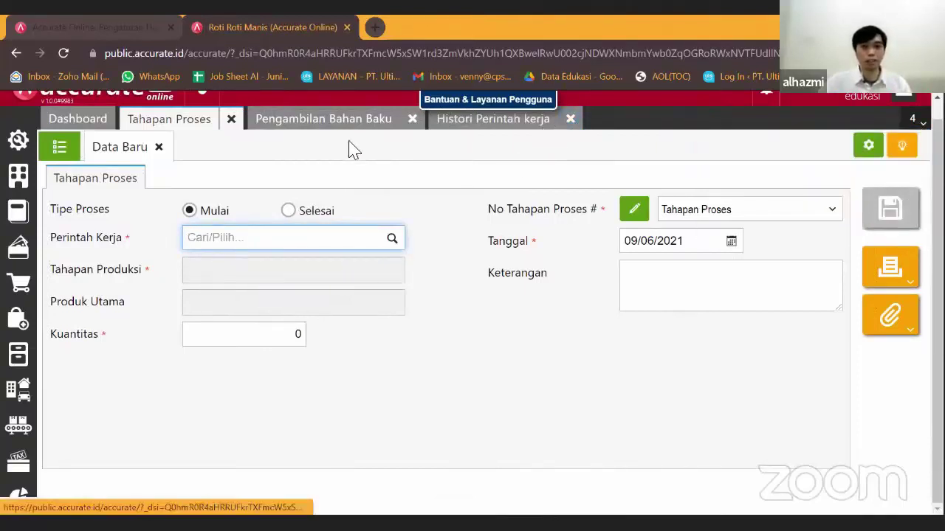
pyautogui.click(232, 120)
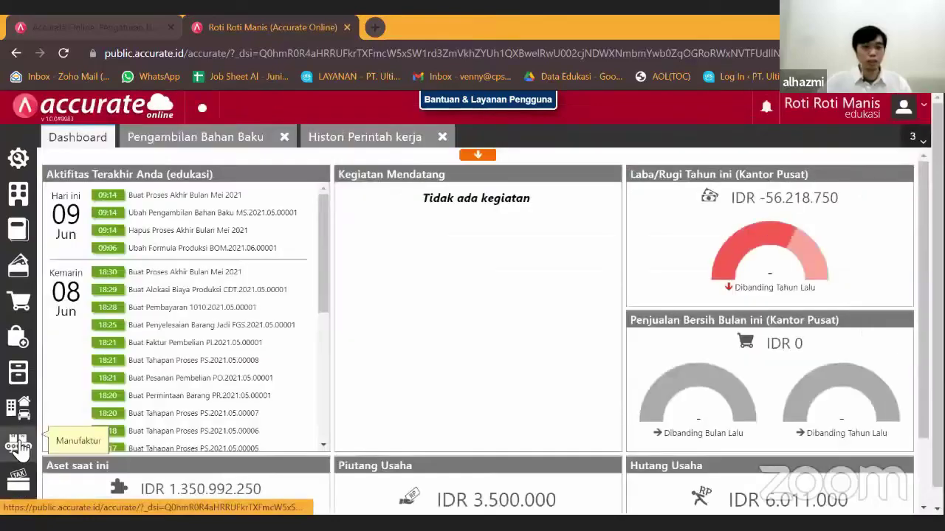
# Step: Check the stage progress of WO.2021.06.00001 in Monitor Perintah Kerja and close all open pages except the Dashboard
pyautogui.click(778, 288)
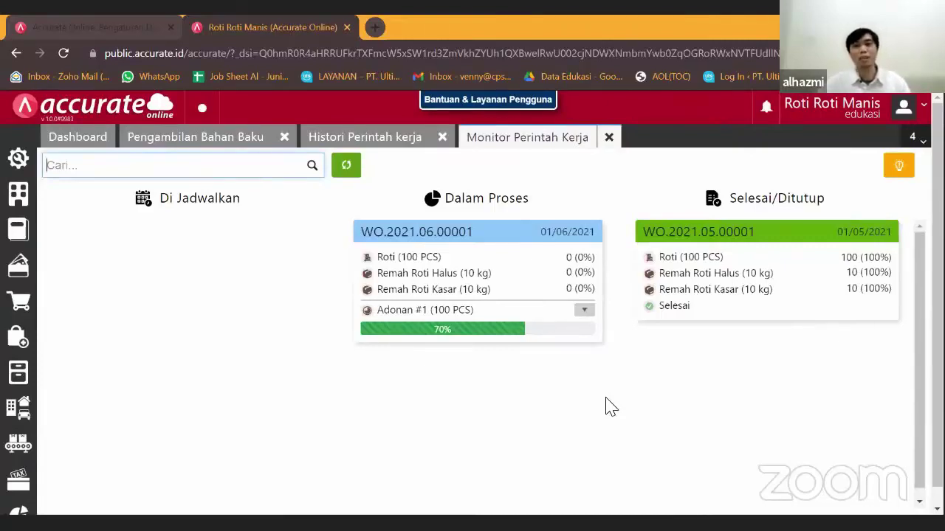
pyautogui.click(585, 313)
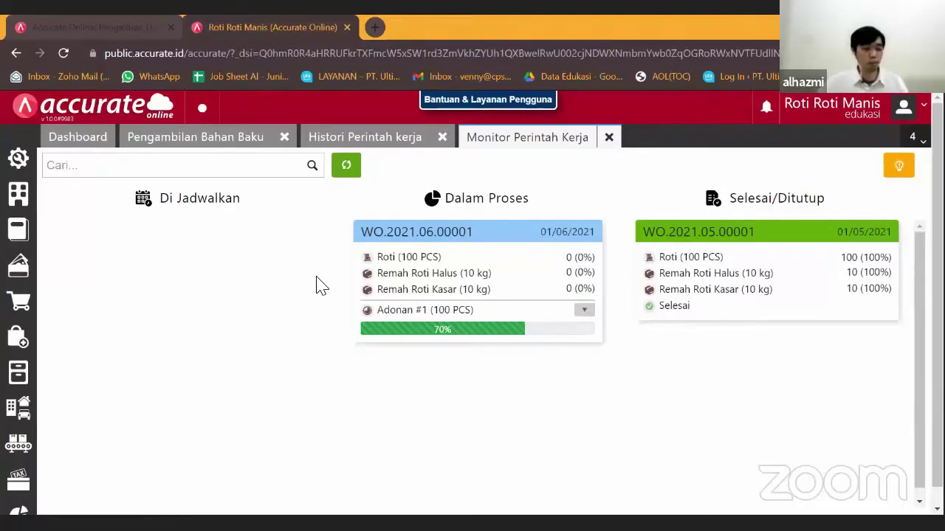
pyautogui.click(609, 138)
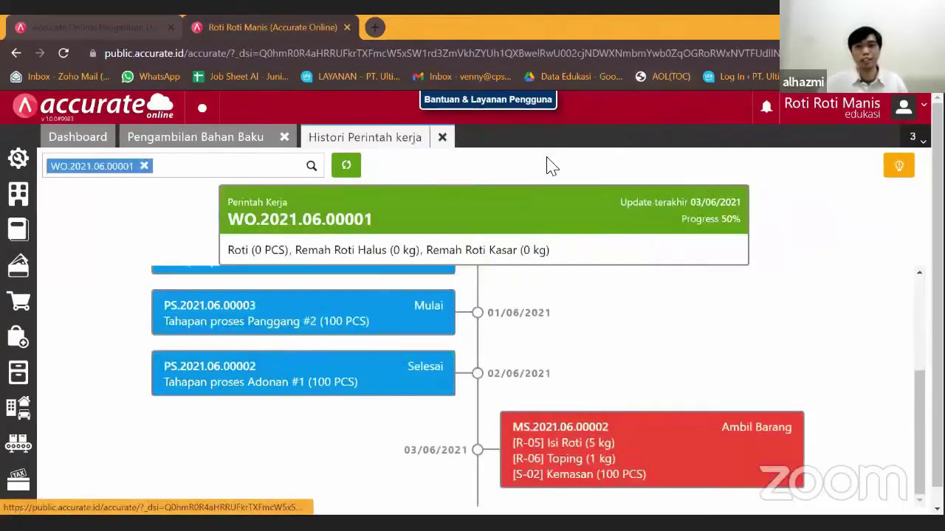
pyautogui.click(442, 137)
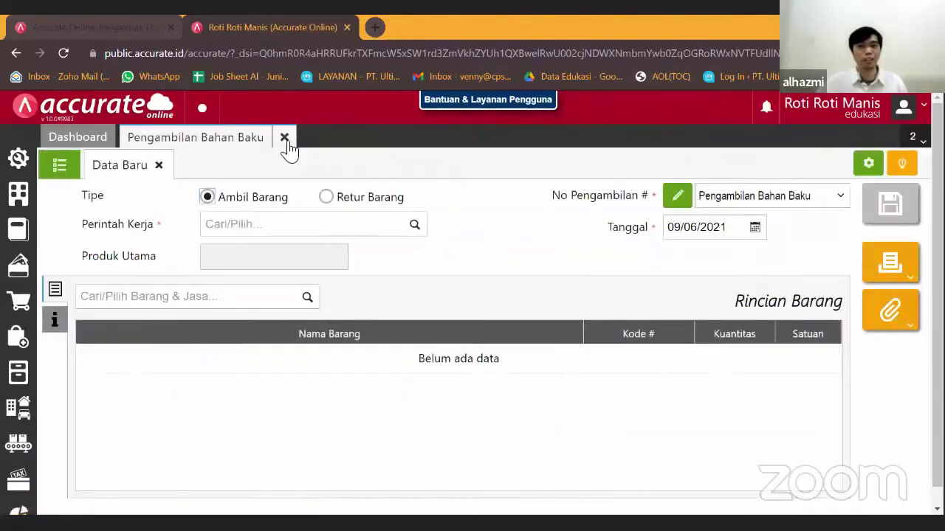
pyautogui.click(284, 137)
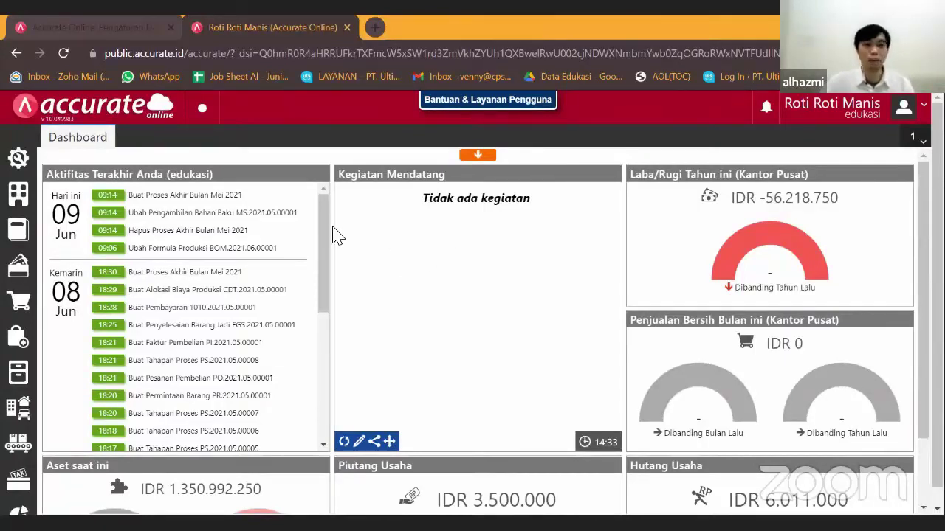
# Step: Save a Mulai entry in Tahapan Proses for stage Kemas (Subkon) #3 of WO.2021.06.00001, dated 06/06/2021, for 100 PCS
pyautogui.click(18, 443)
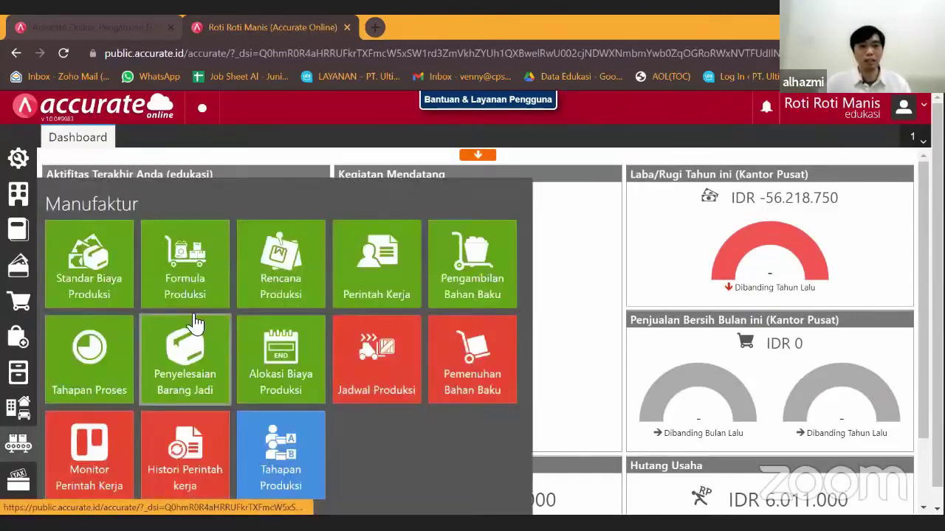
pyautogui.click(109, 352)
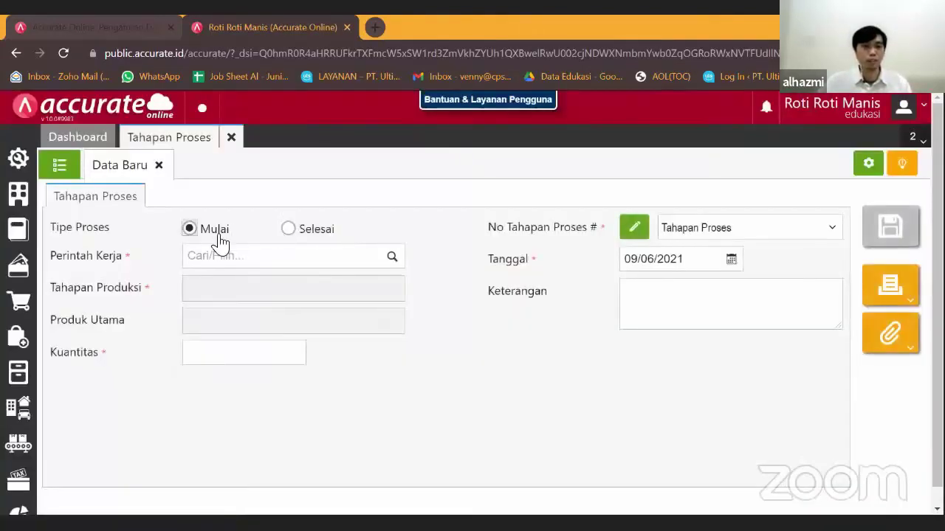
pyautogui.click(392, 257)
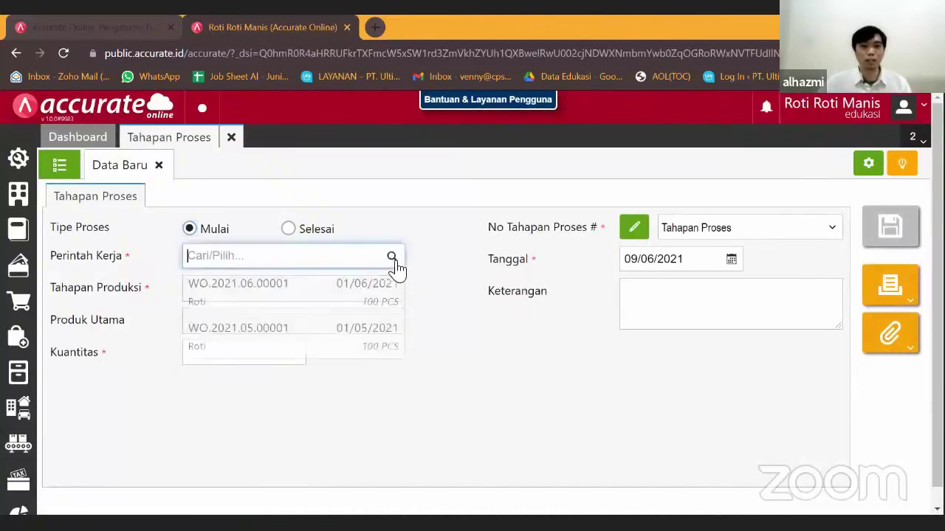
pyautogui.click(395, 301)
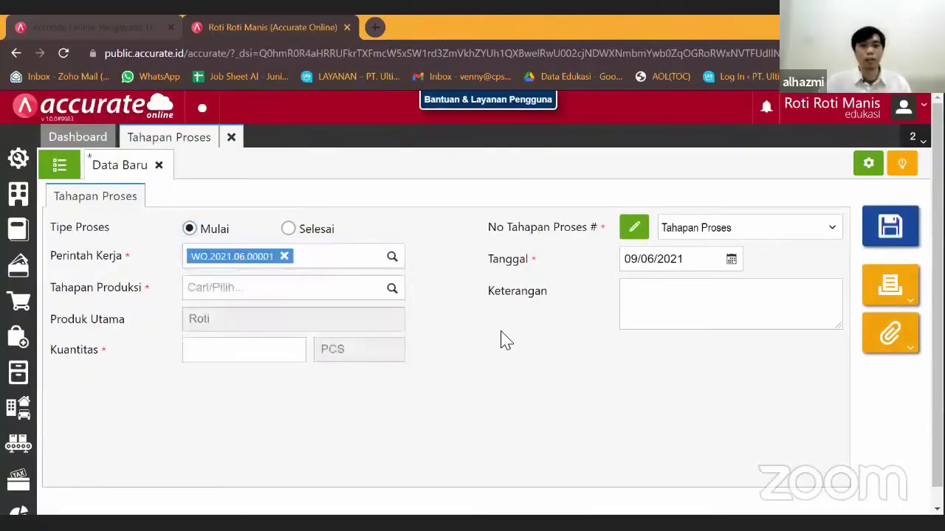
pyautogui.click(394, 291)
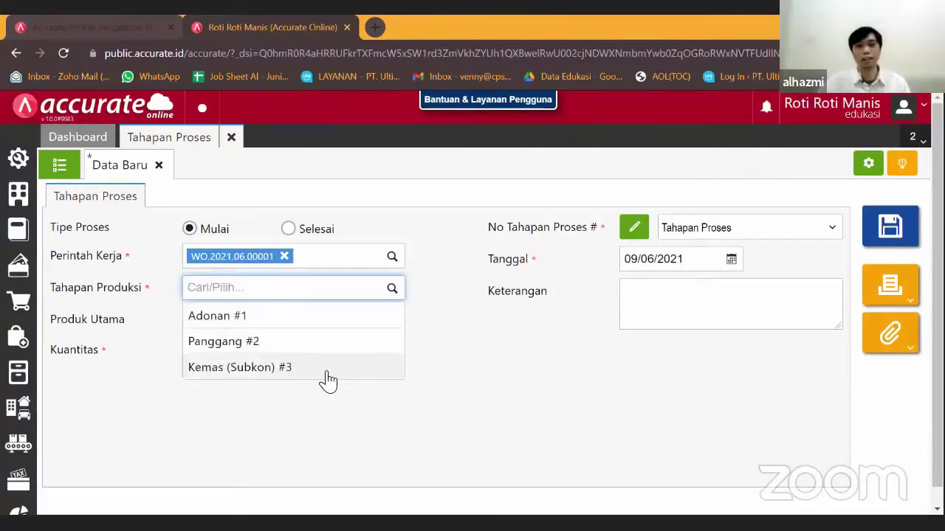
pyautogui.click(328, 369)
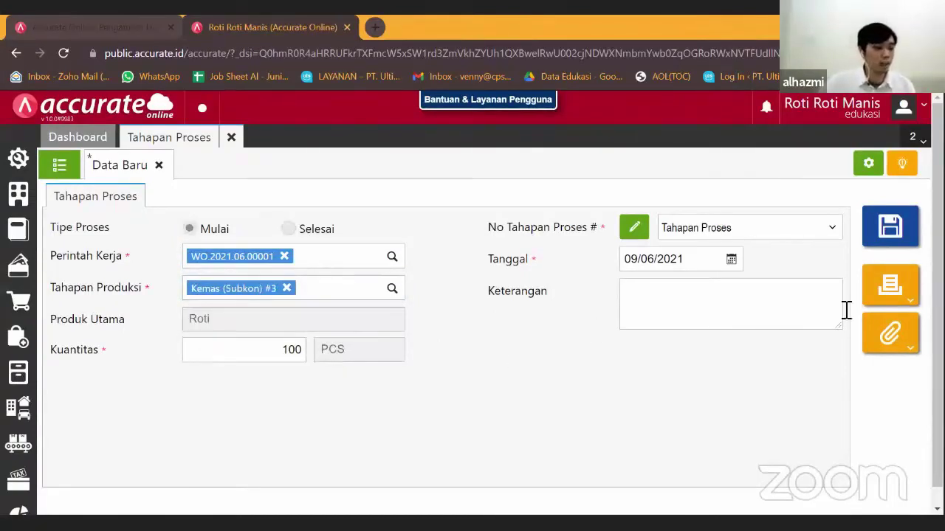
pyautogui.click(730, 259)
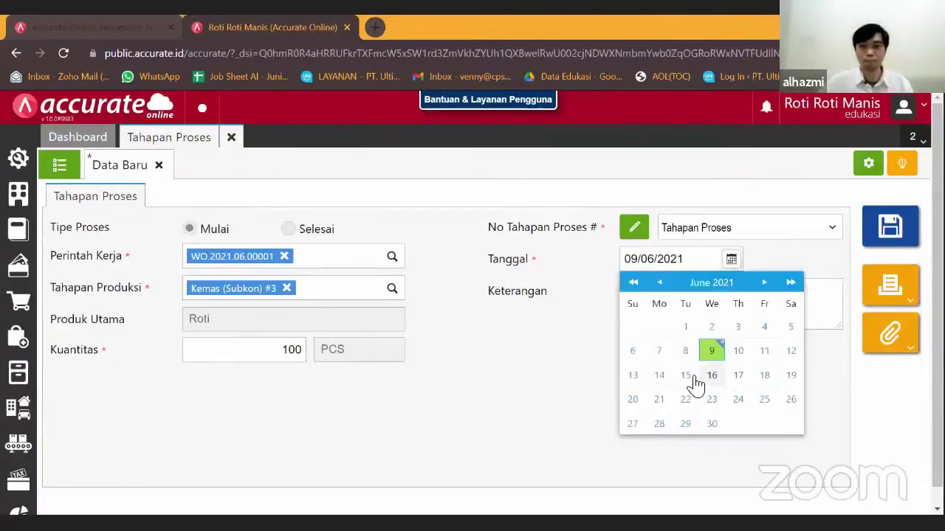
pyautogui.click(635, 356)
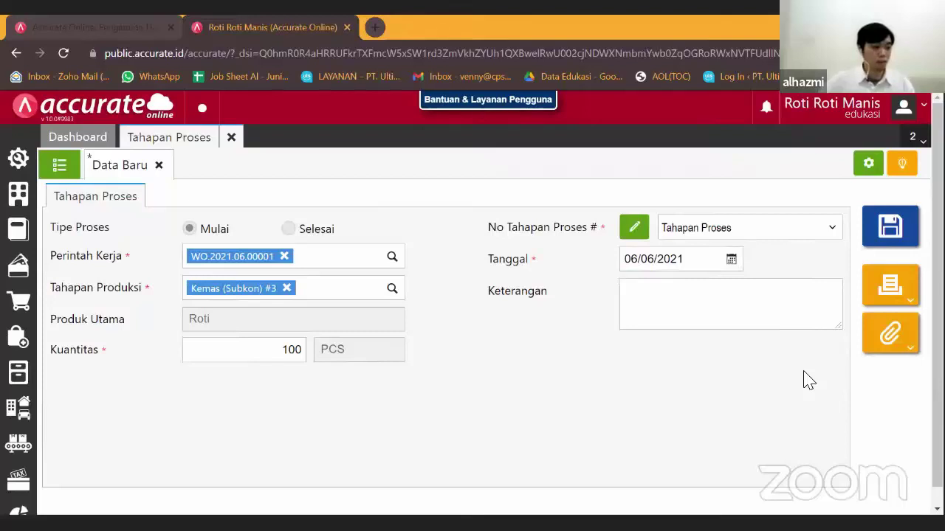
pyautogui.click(910, 235)
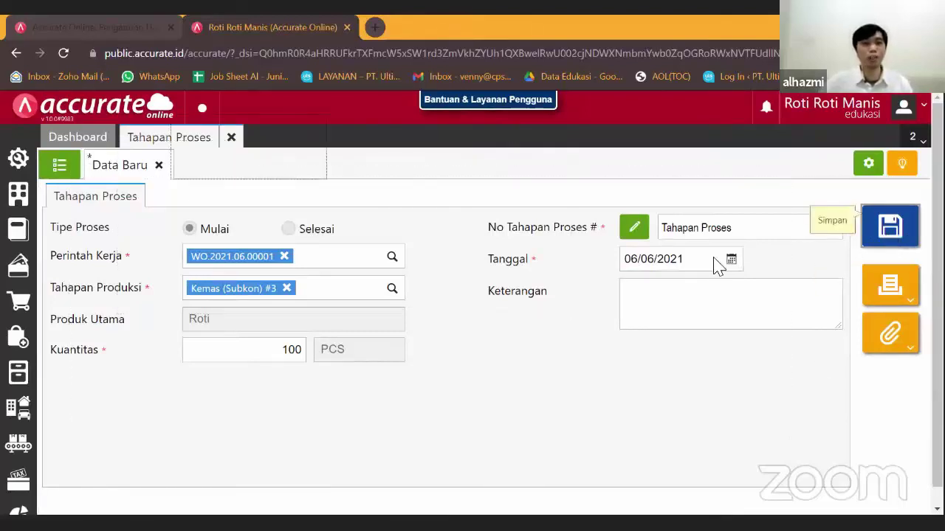
# Step: Save a Selesai entry in Tahapan Proses for stage Kemas (Subkon) #3 of WO.2021.06.00001, dated 06/06/2021, for 100 PCS
pyautogui.click(288, 230)
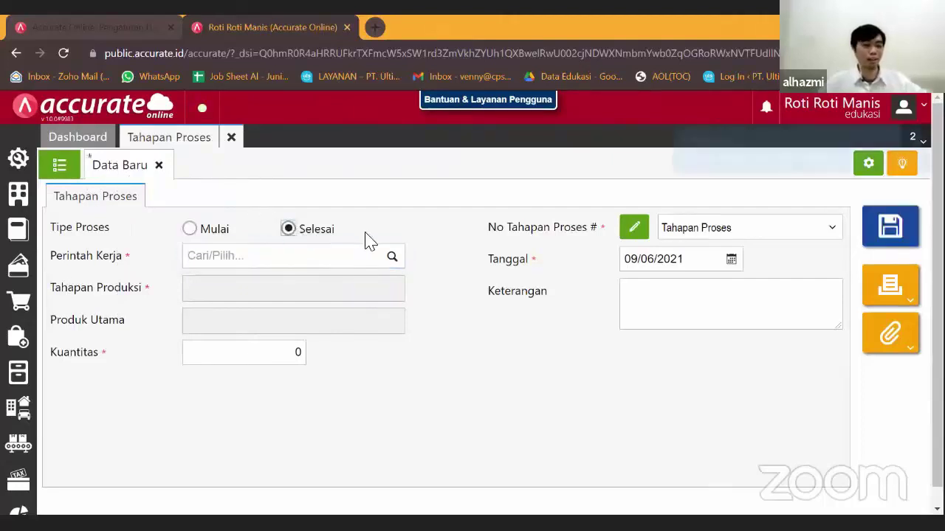
pyautogui.click(392, 260)
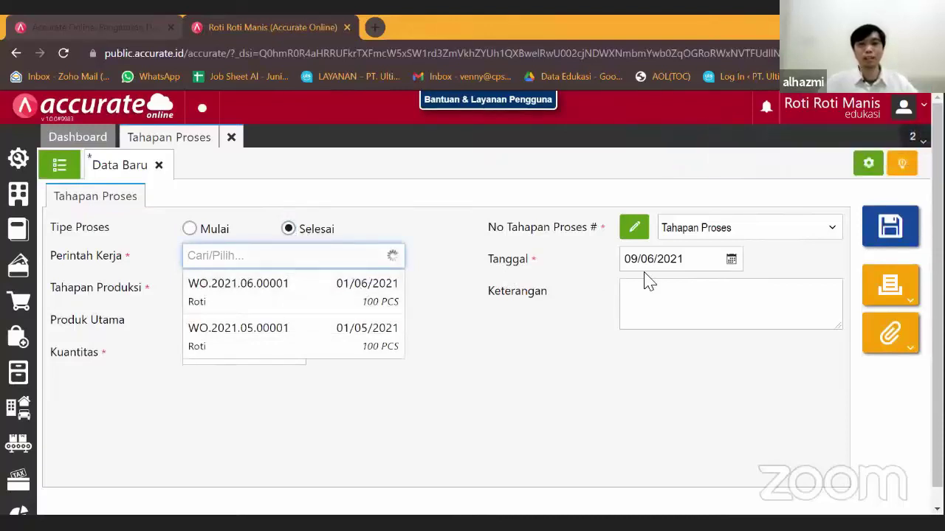
pyautogui.click(732, 267)
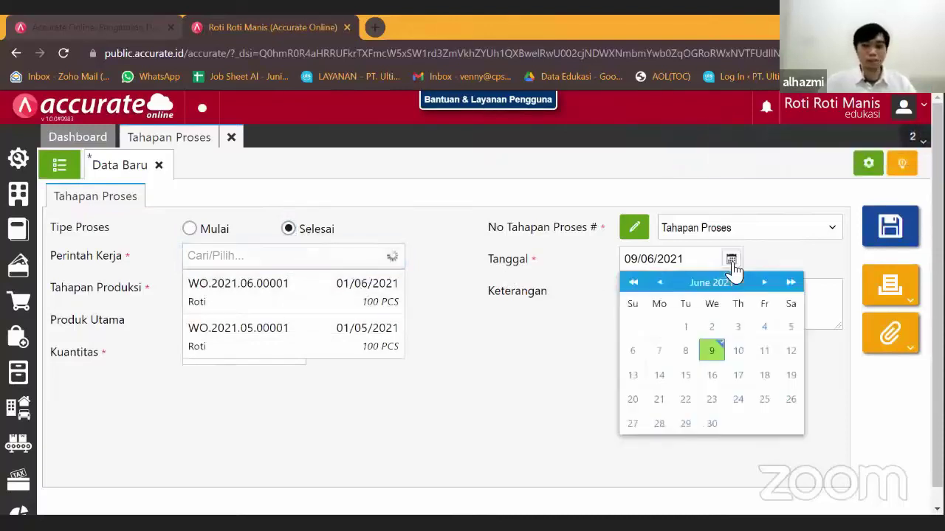
pyautogui.click(635, 353)
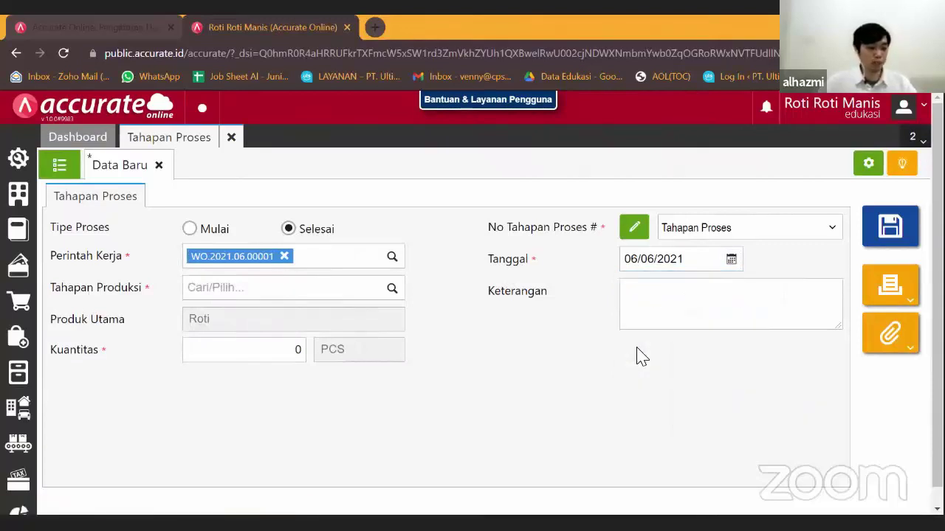
pyautogui.click(389, 289)
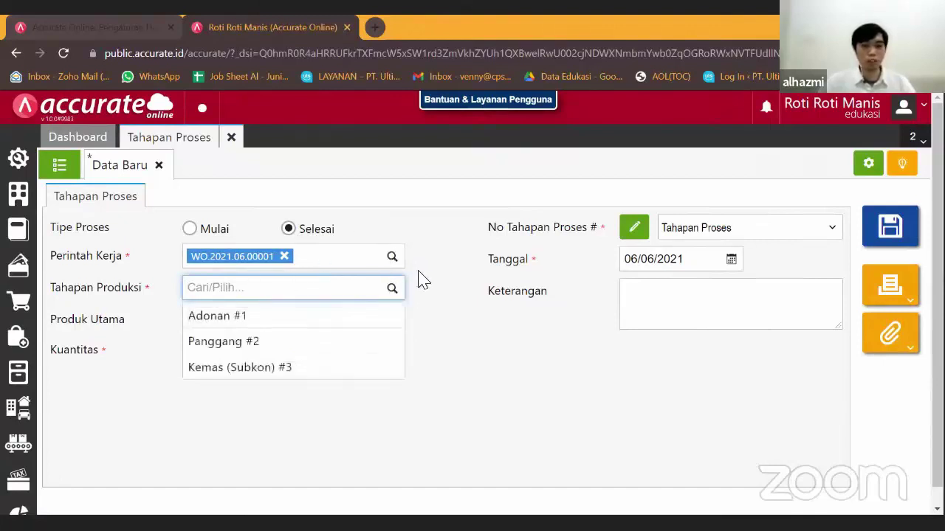
pyautogui.click(289, 369)
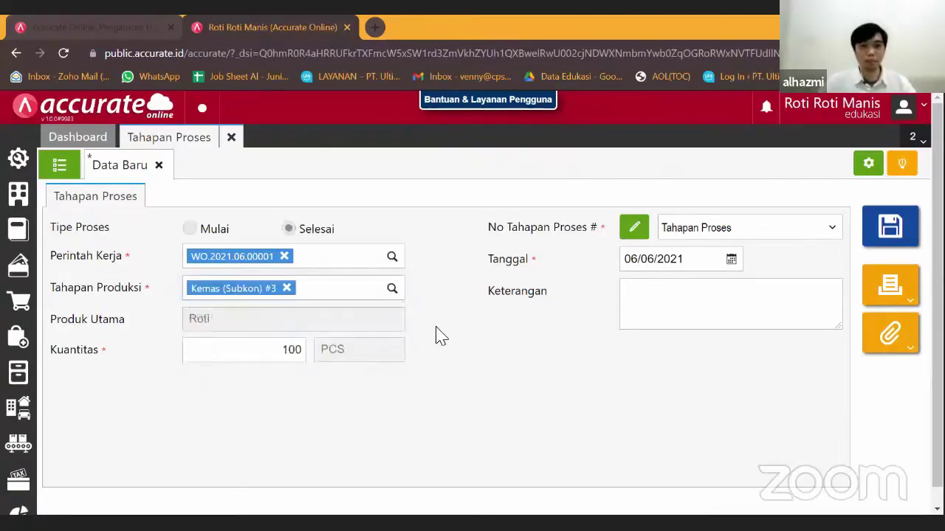
pyautogui.click(913, 240)
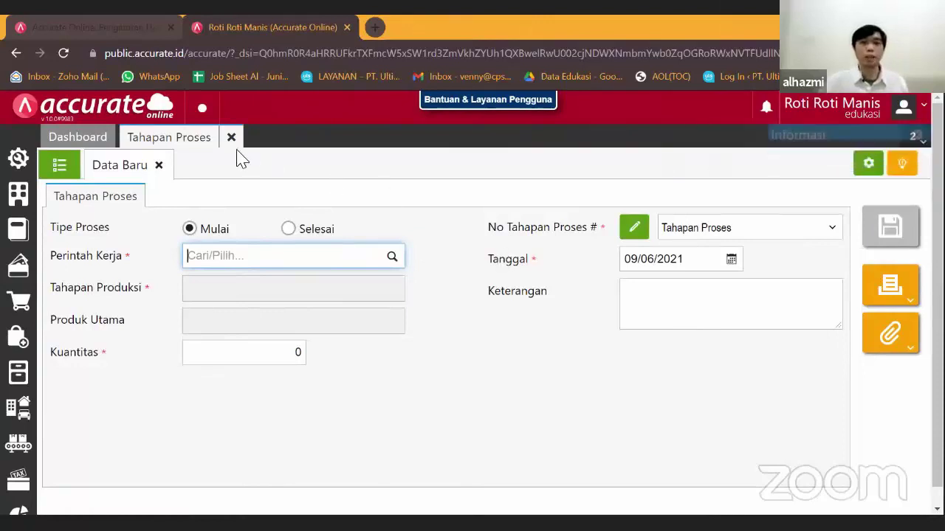
# Step: Open Monitor Perintah Kerja and expand the stage details of WO.2021.06.00001 to check each stage's progress
pyautogui.click(20, 450)
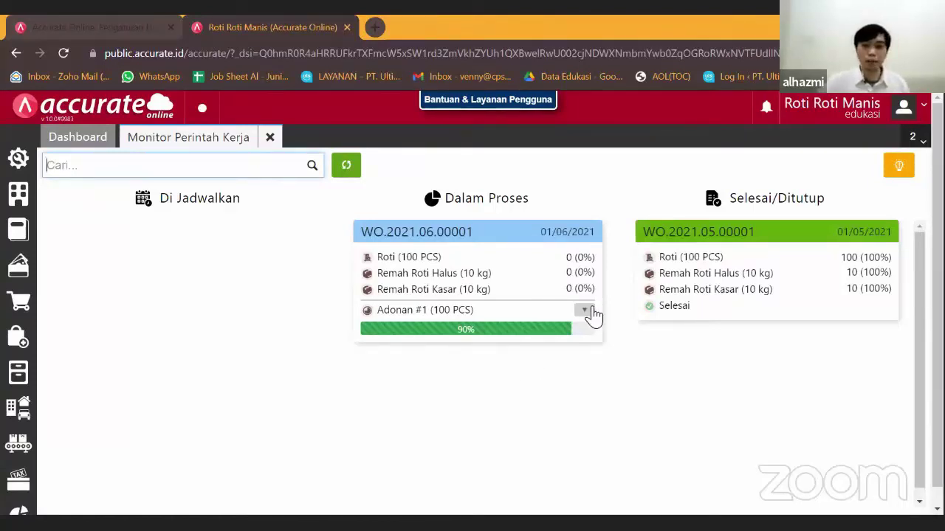
pyautogui.click(589, 313)
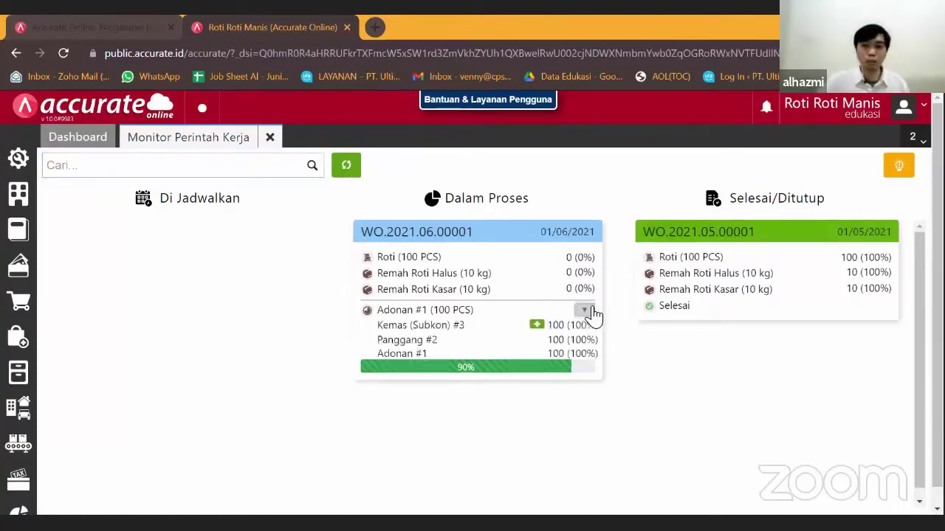
# Step: Create a Permintaan Barang for Biaya Subkon from stage Kemas (Subkon) #3 of WO.2021.06.00001 and save it dated 06/06/2021
pyautogui.click(536, 324)
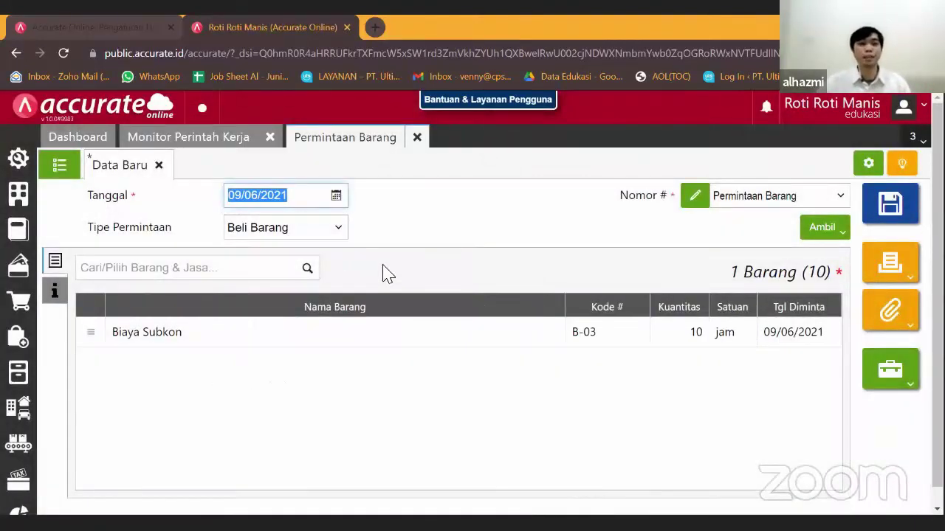
pyautogui.click(336, 196)
pyautogui.click(236, 288)
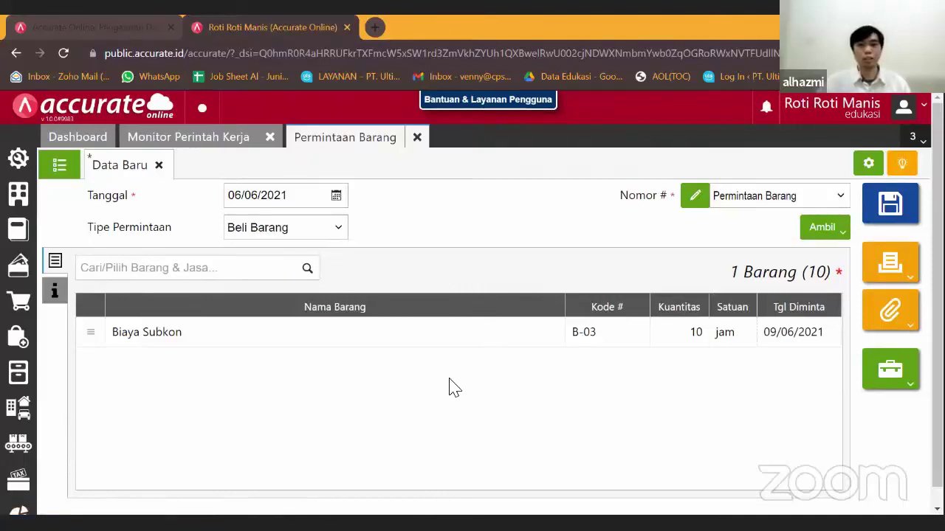
pyautogui.click(891, 218)
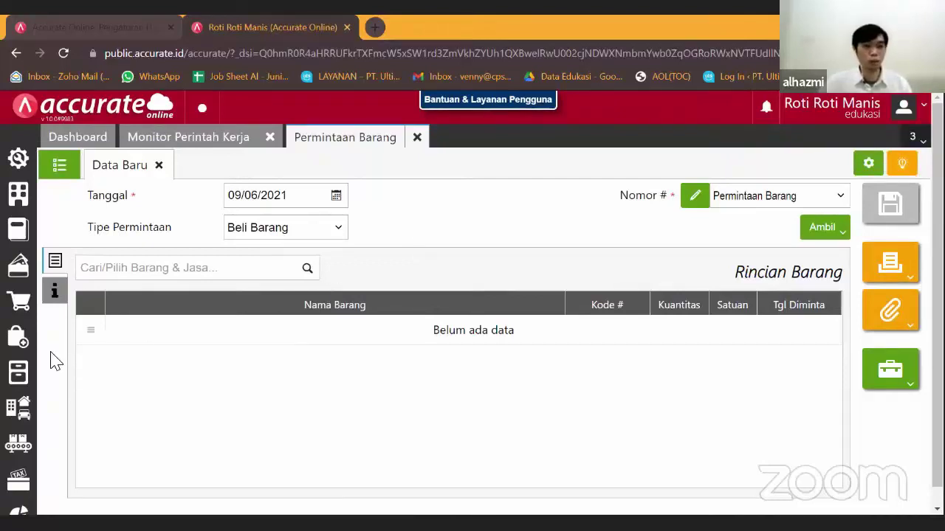
# Step: Start a new Pesanan Pembelian for supplier Toko Baru, dated 06/06/2021
pyautogui.click(18, 338)
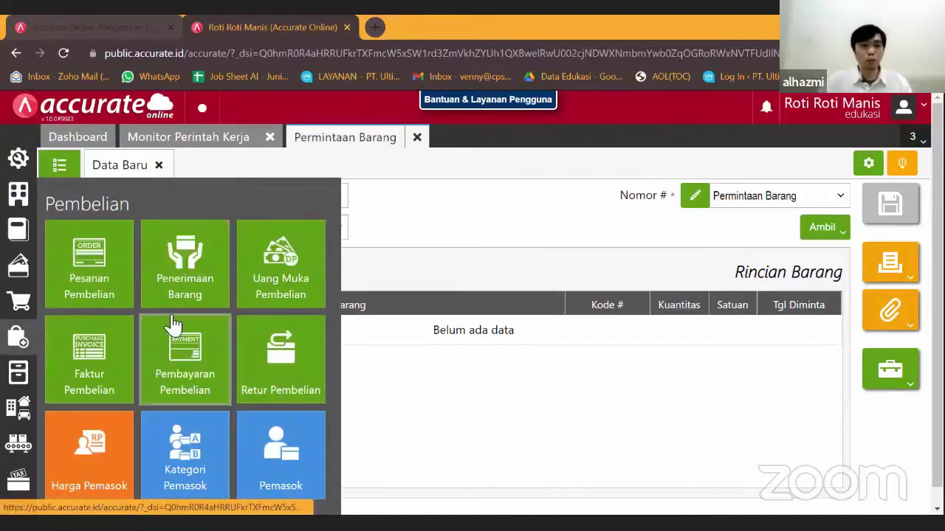
pyautogui.click(107, 293)
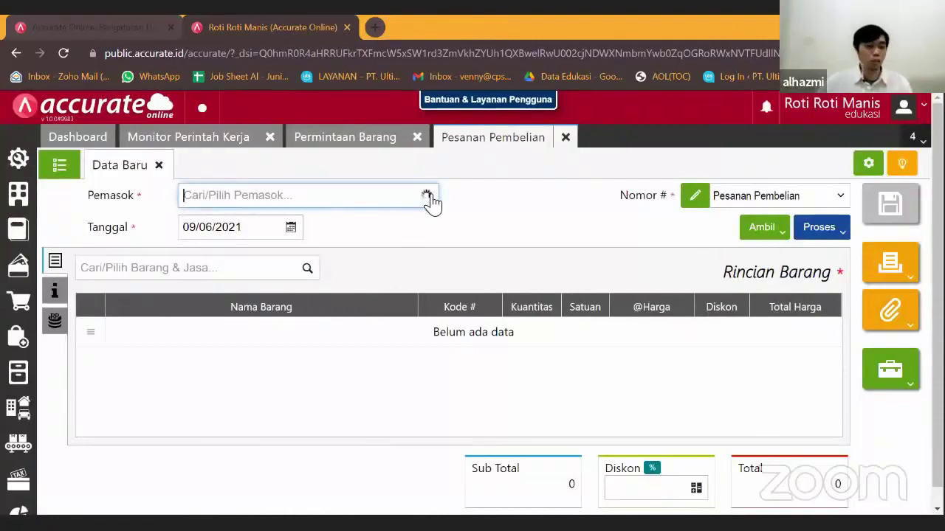
pyautogui.click(312, 281)
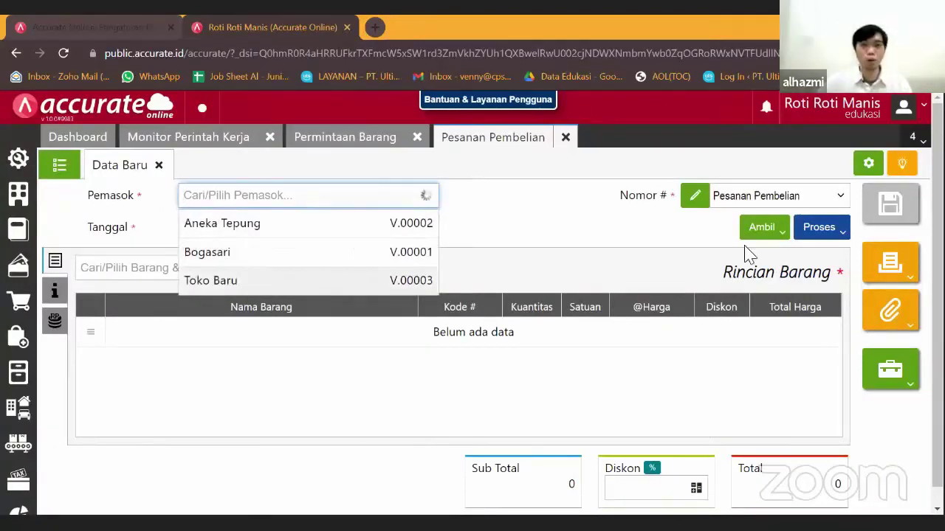
pyautogui.click(292, 228)
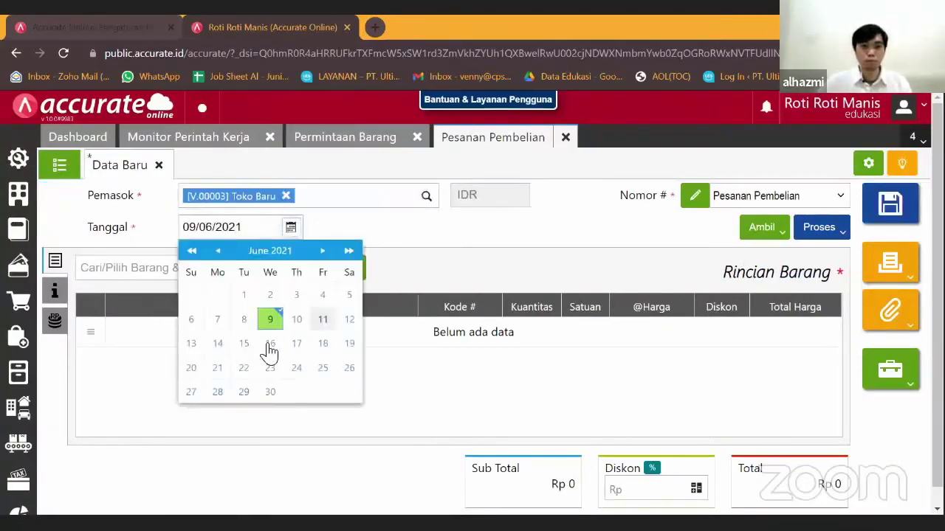
pyautogui.click(191, 319)
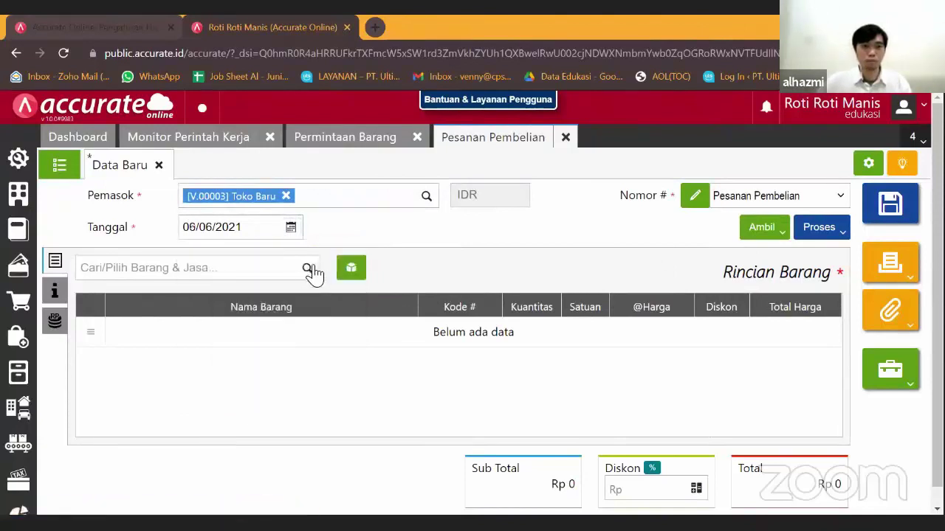
# Step: Bring the Biaya Subkon item from Permintaan PR.2021.06.00001 into the Pesanan Pembelian
pyautogui.click(761, 230)
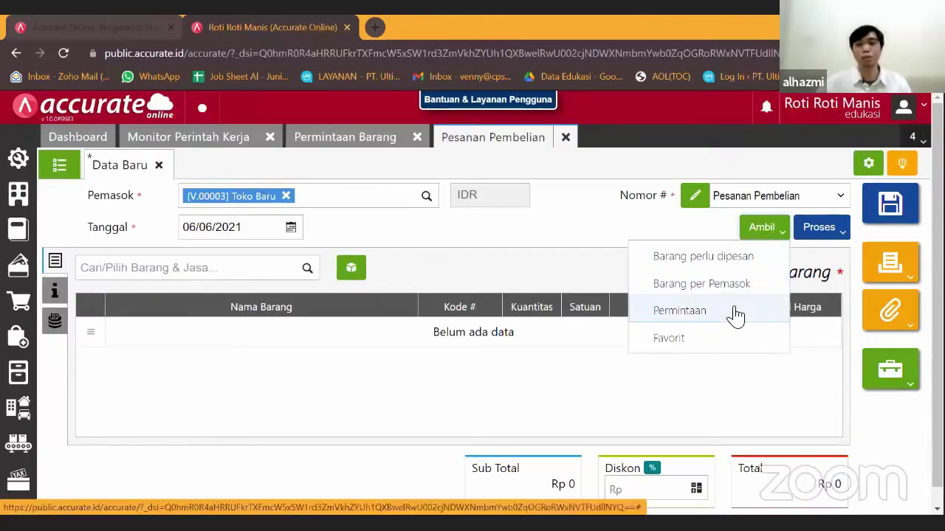
pyautogui.click(754, 322)
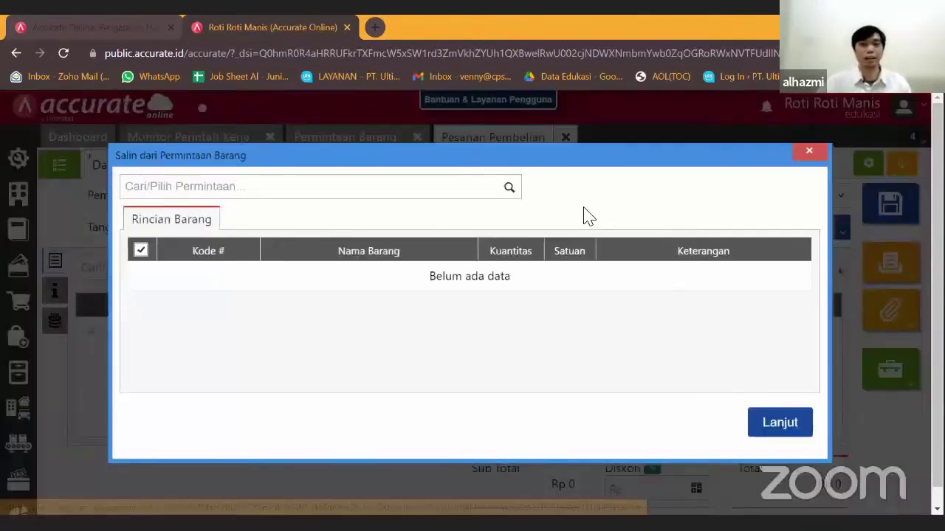
pyautogui.click(514, 193)
pyautogui.click(365, 225)
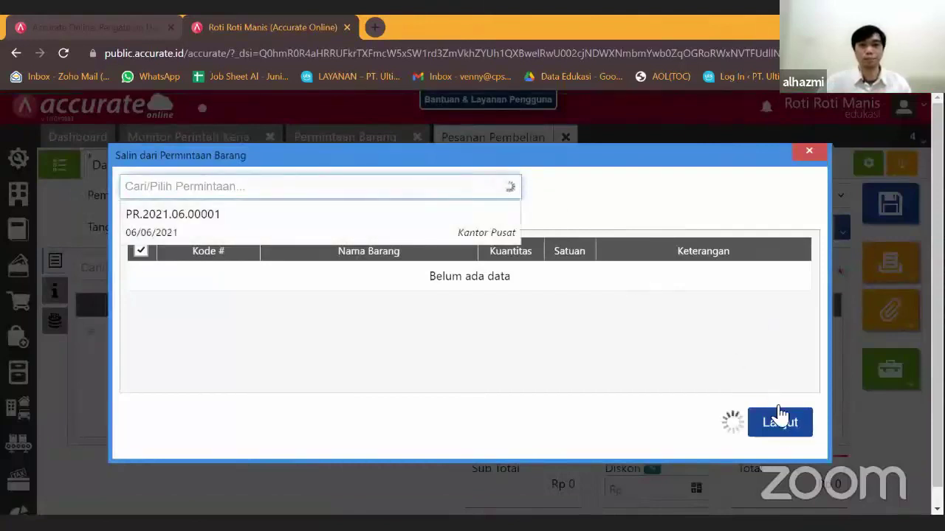
pyautogui.click(801, 448)
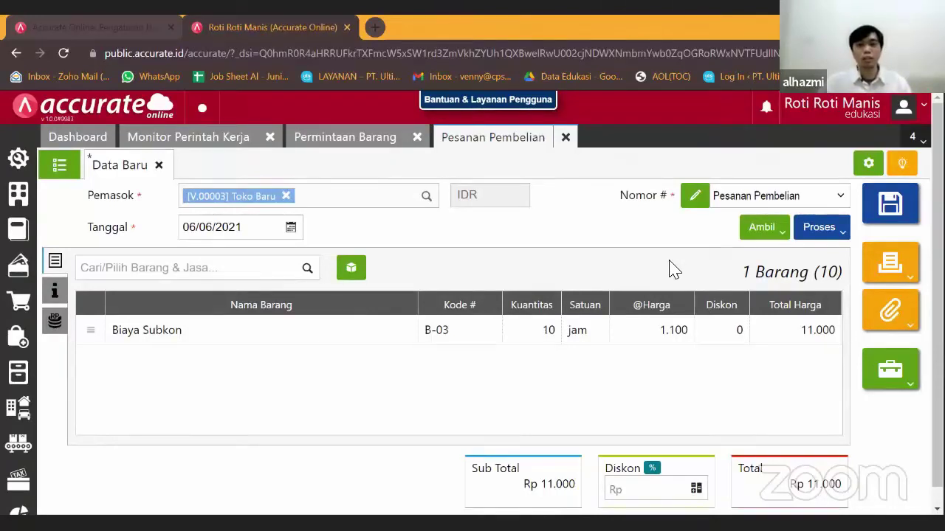
# Step: Process the order into a Faktur Pembelian dated 06/06/2021, try saving with No Faktur 01, and save it with No Faktur 02
pyautogui.click(836, 234)
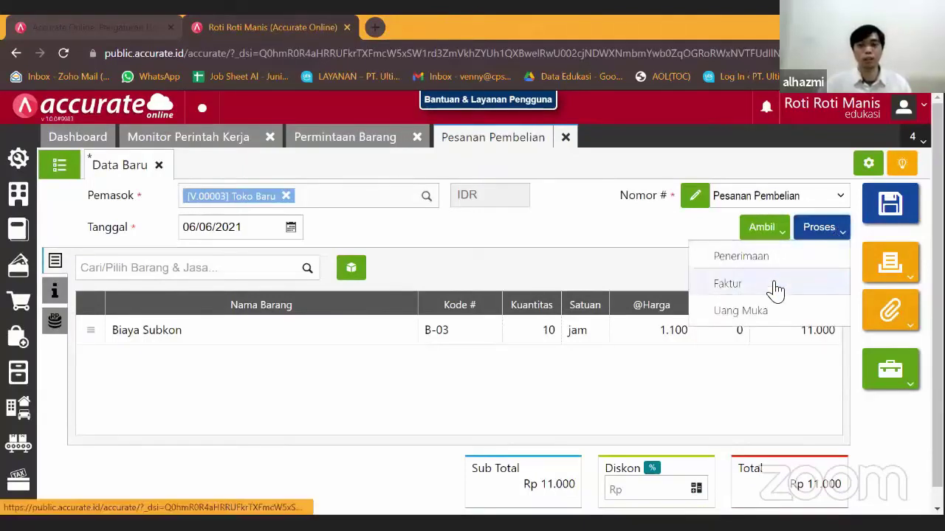
pyautogui.click(774, 289)
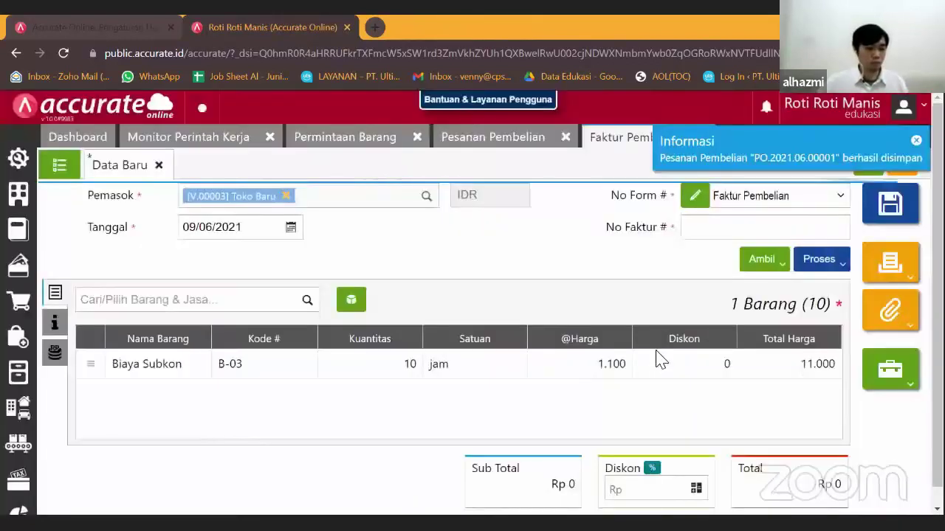
pyautogui.click(291, 227)
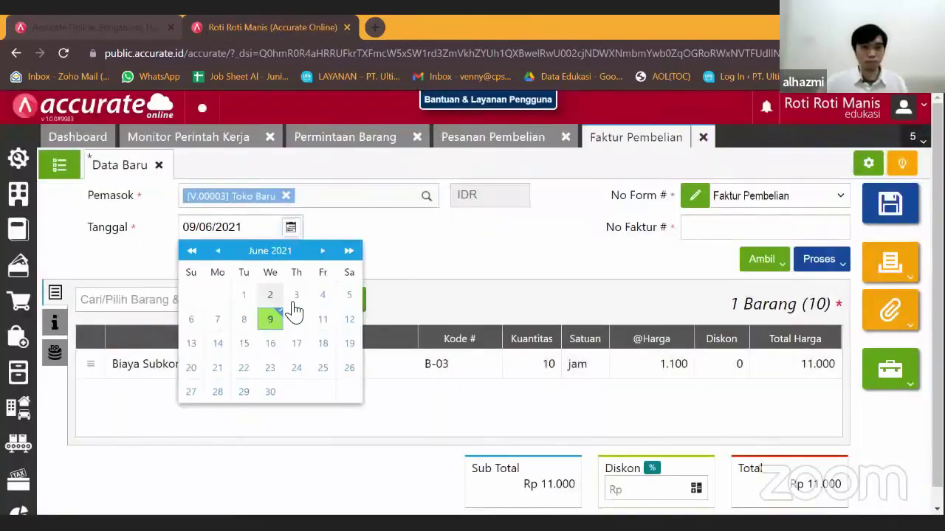
pyautogui.click(190, 319)
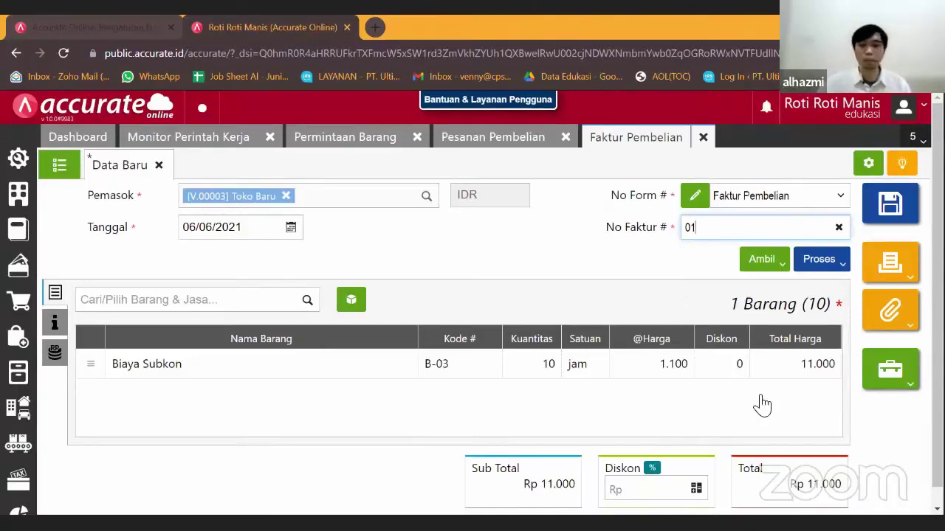
pyautogui.click(890, 206)
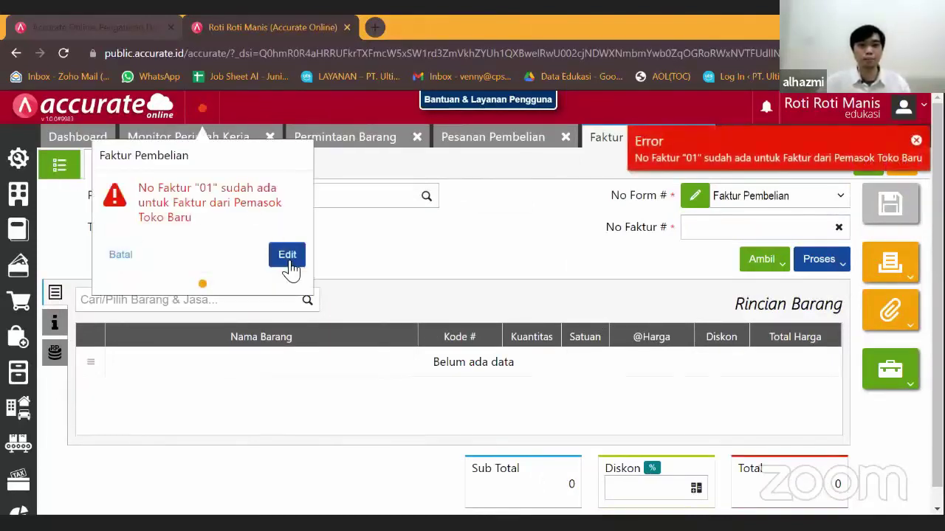
pyautogui.click(290, 260)
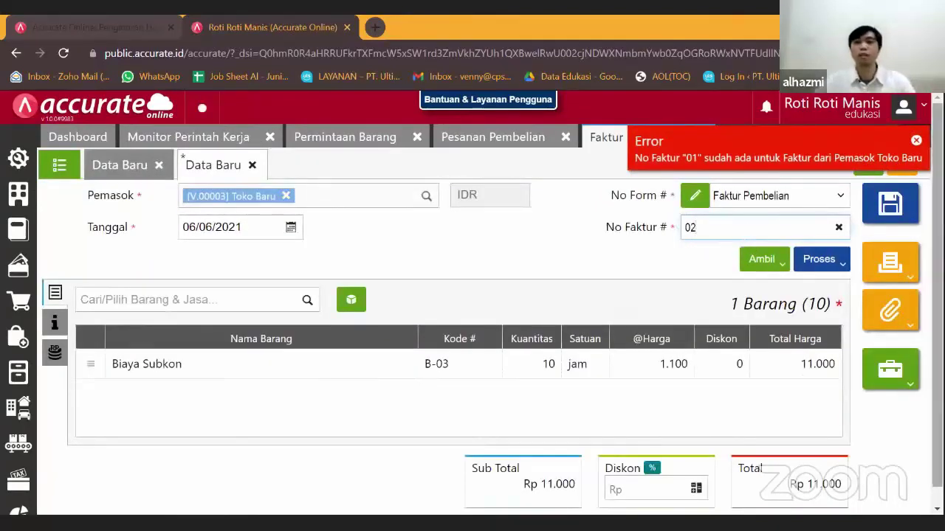
pyautogui.click(889, 204)
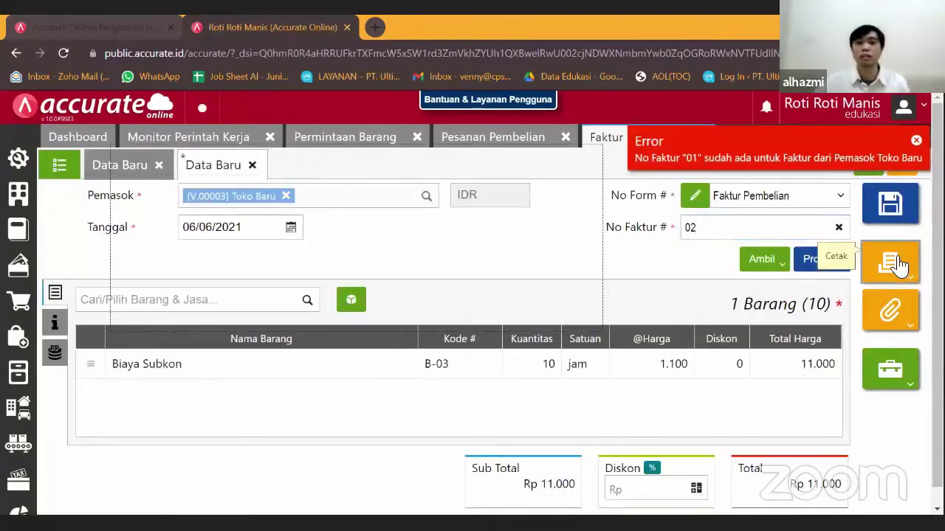
# Step: Open the saved Toko Baru invoice with No Faktur 02, examine its Rincian Jurnal, and close the journal and the Faktur Pembelian page
pyautogui.click(68, 170)
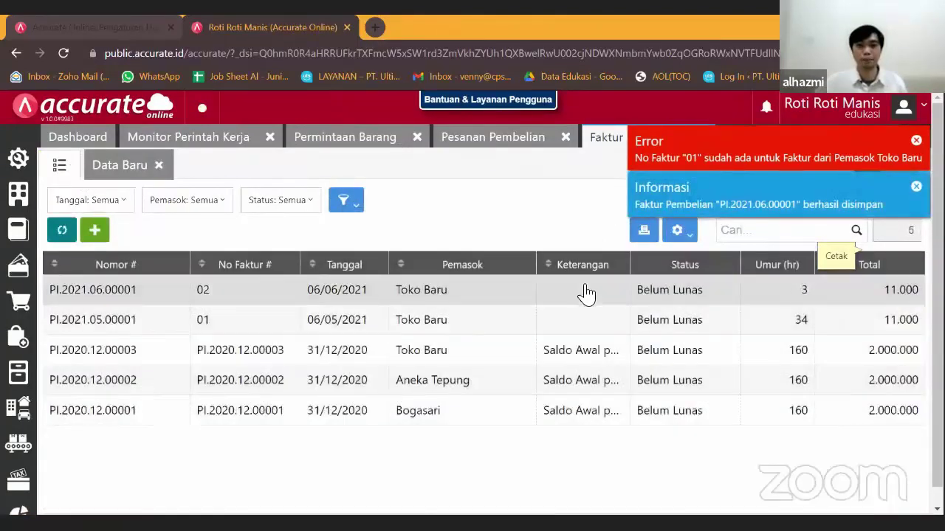
pyautogui.click(587, 294)
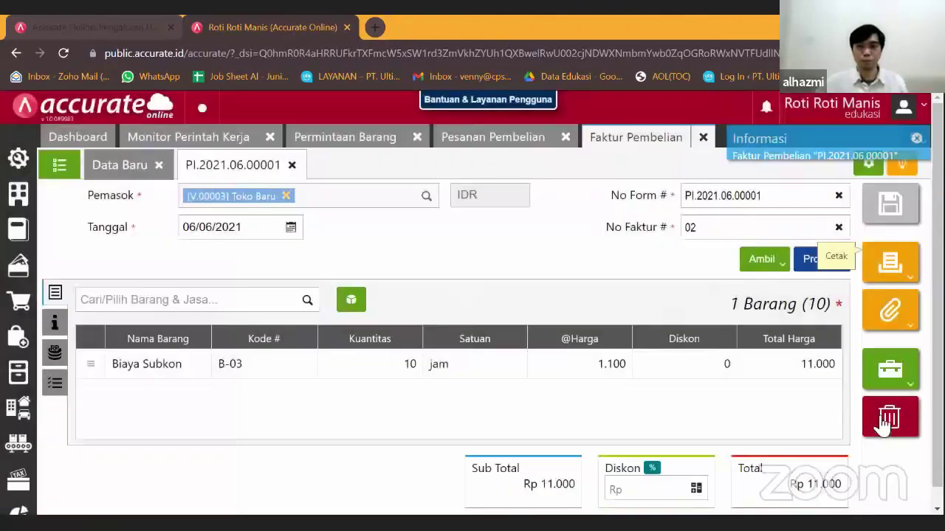
pyautogui.click(889, 365)
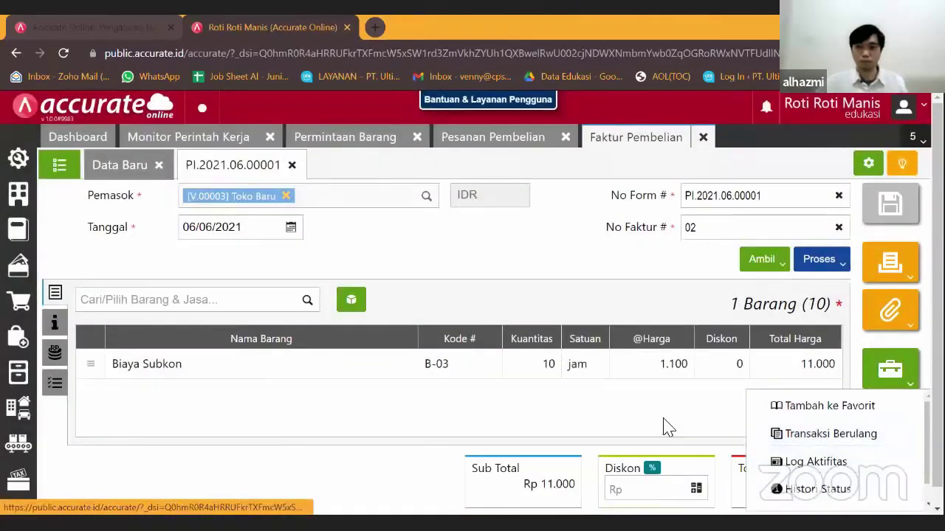
pyautogui.scroll(-1, 785, 458)
pyautogui.click(818, 496)
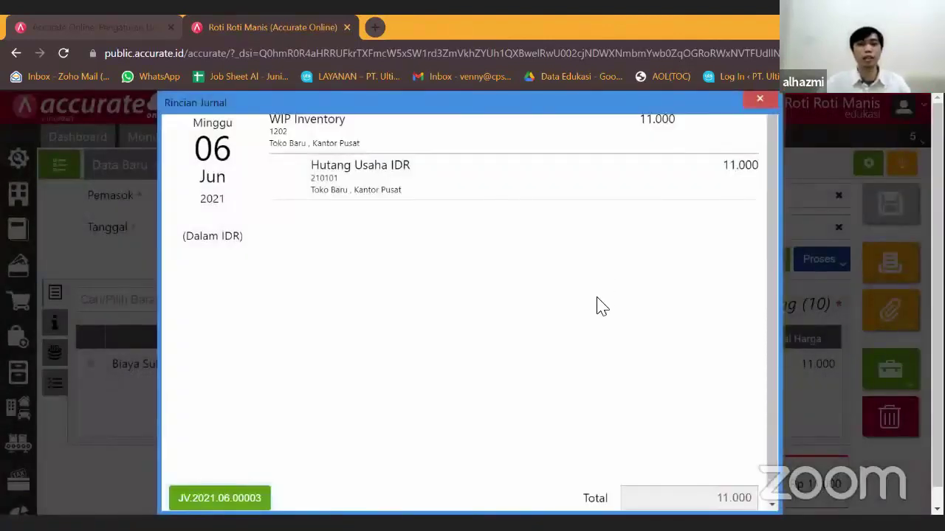
pyautogui.scroll(1, 583, 324)
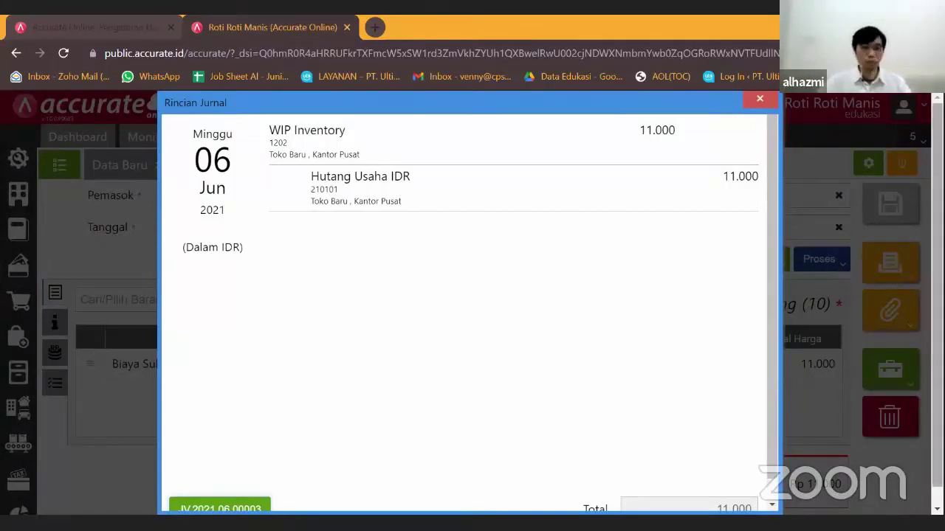
pyautogui.click(760, 100)
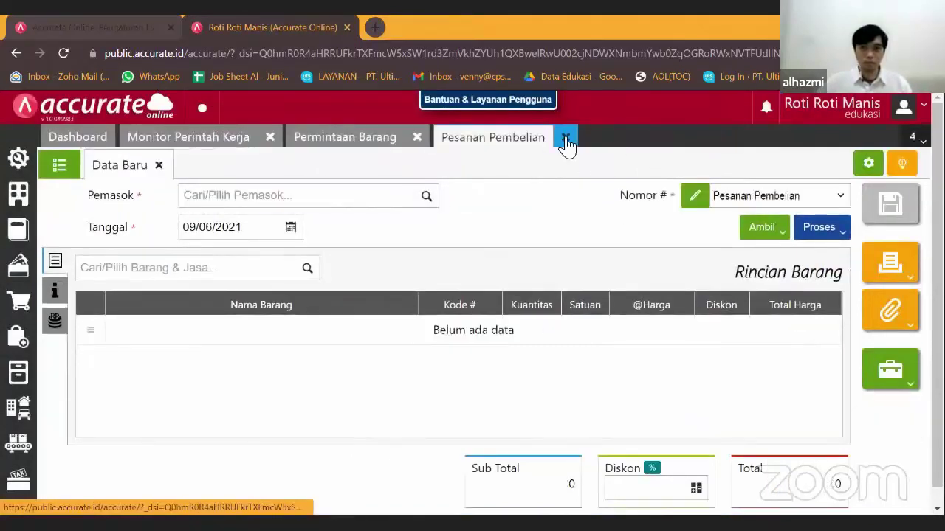
# Step: Close the Pesanan Pembelian, Permintaan Barang and Monitor Perintah Kerja pages
pyautogui.click(565, 138)
pyautogui.click(418, 138)
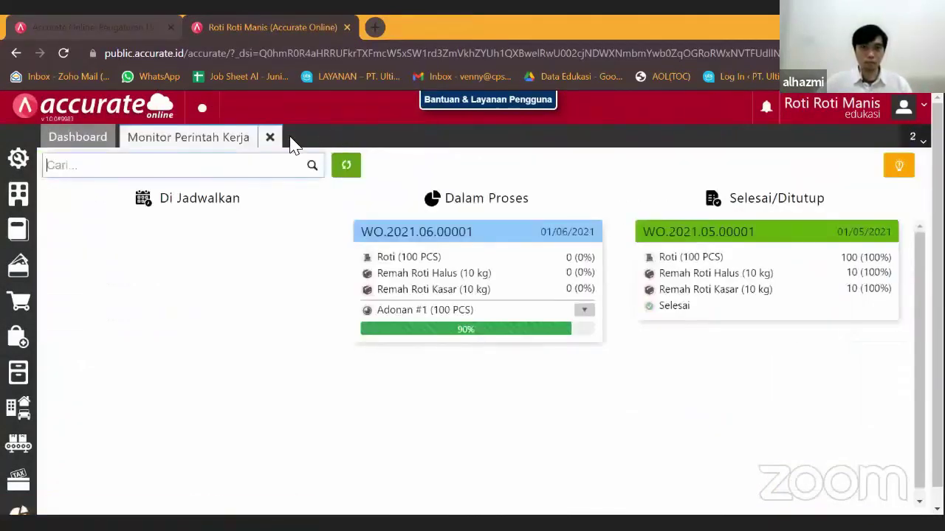
pyautogui.click(270, 137)
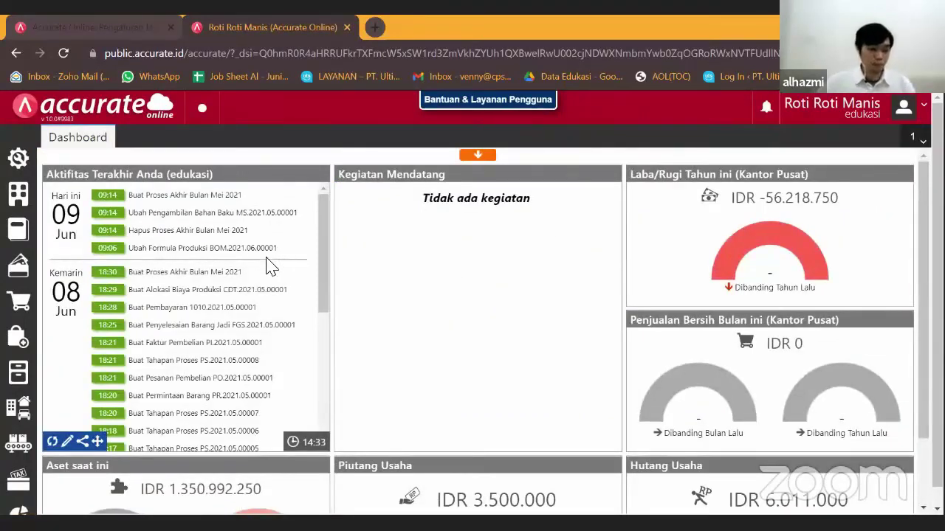
# Step: Open Histori Perintah kerja for WO.2021.06.00001 and examine its timeline of withdrawals, process stages and subcontracting documents
pyautogui.click(20, 443)
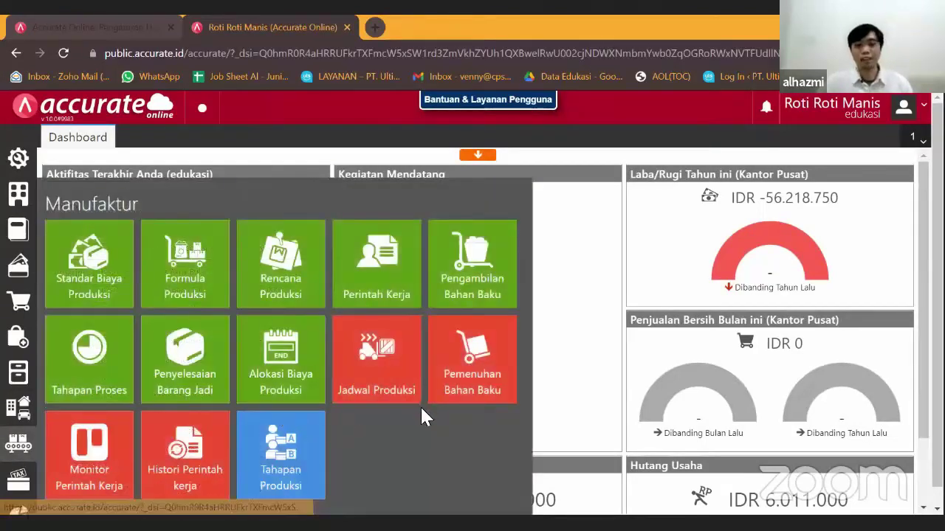
pyautogui.click(184, 457)
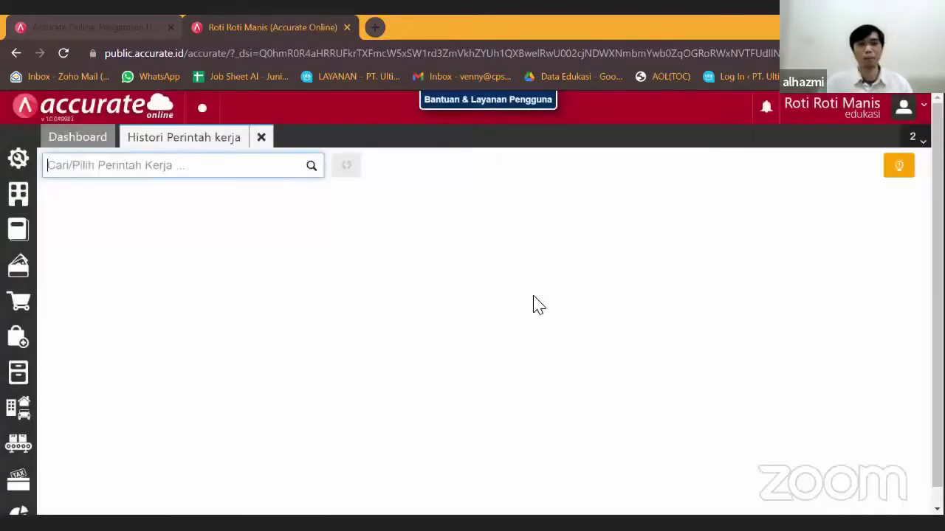
pyautogui.click(316, 175)
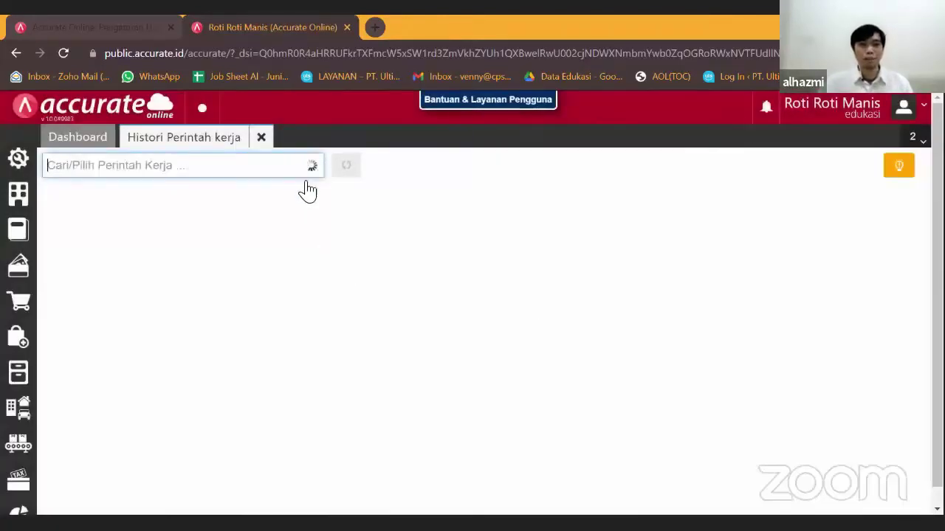
pyautogui.click(228, 211)
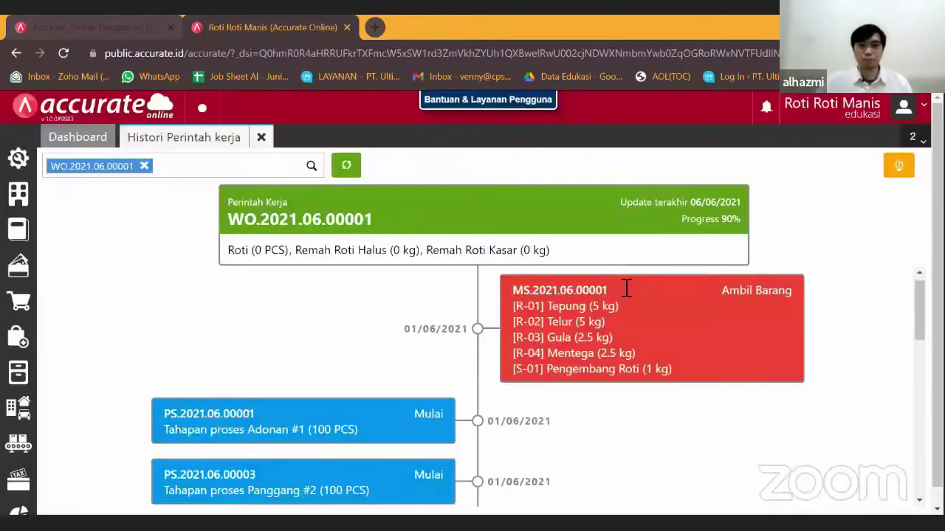
pyautogui.scroll(-10, 627, 288)
pyautogui.scroll(-1, 826, 354)
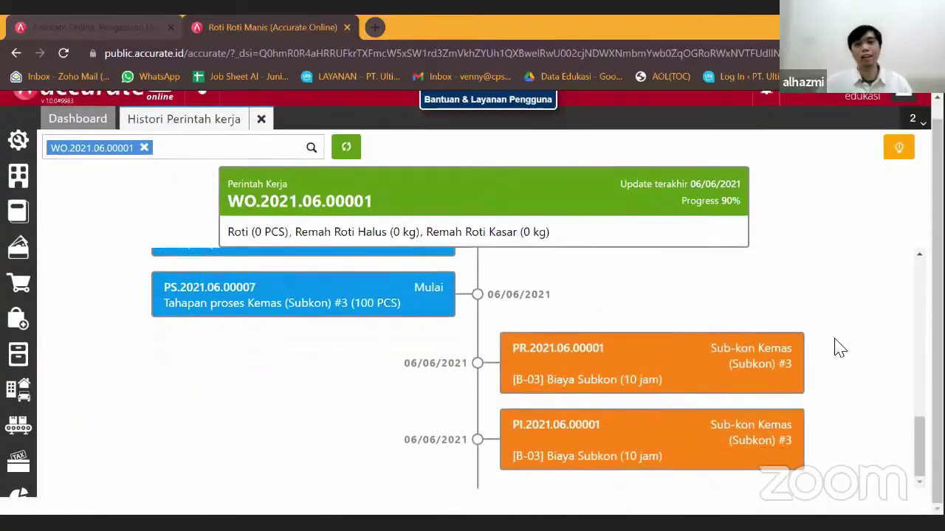
pyautogui.scroll(1, 833, 348)
pyautogui.scroll(-1, 837, 348)
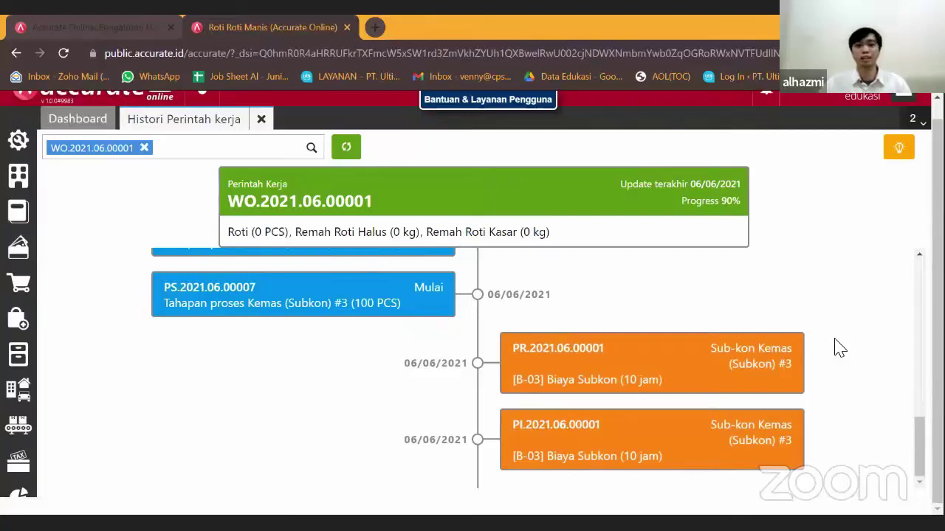
pyautogui.scroll(3, 757, 406)
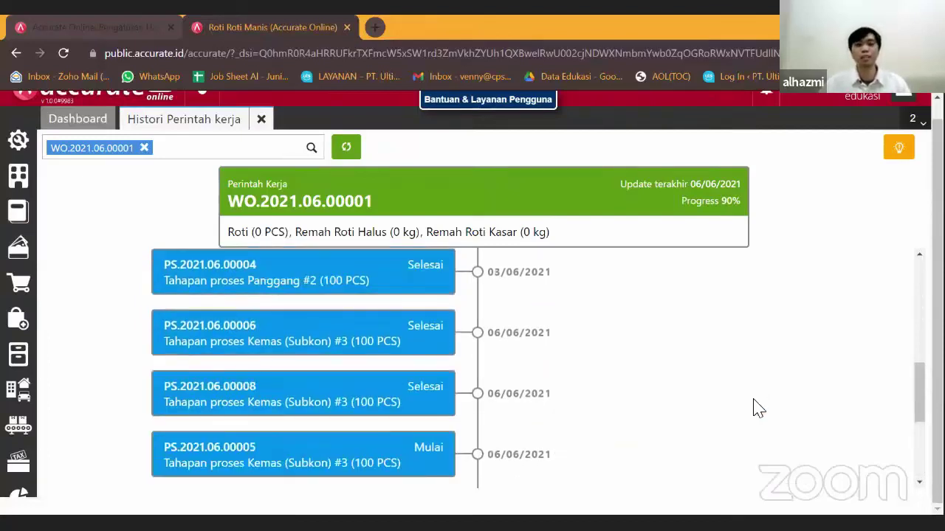
pyautogui.scroll(-3, 755, 397)
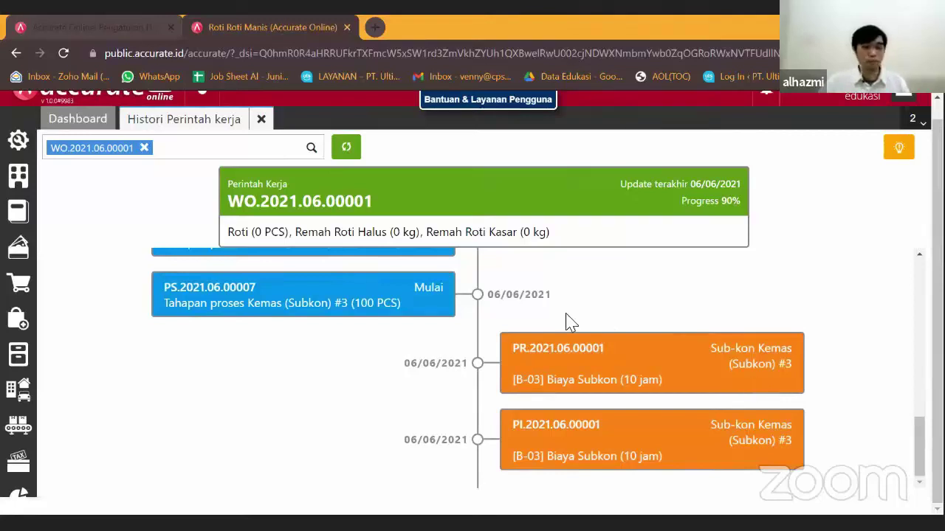
# Step: Close Histori Perintah kerja and start a new Penyelesaian Barang Jadi for WO.2021.06.00001 dated 07/06/2021
pyautogui.click(261, 120)
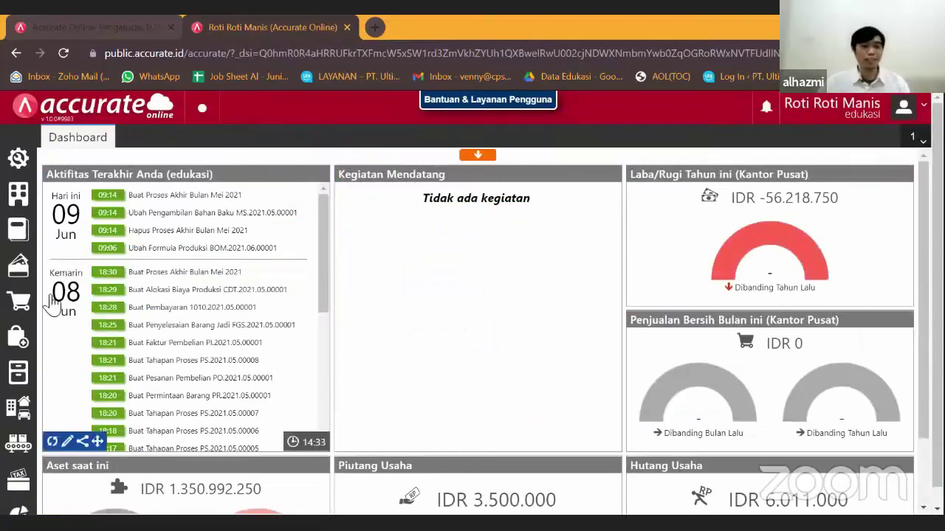
pyautogui.click(19, 443)
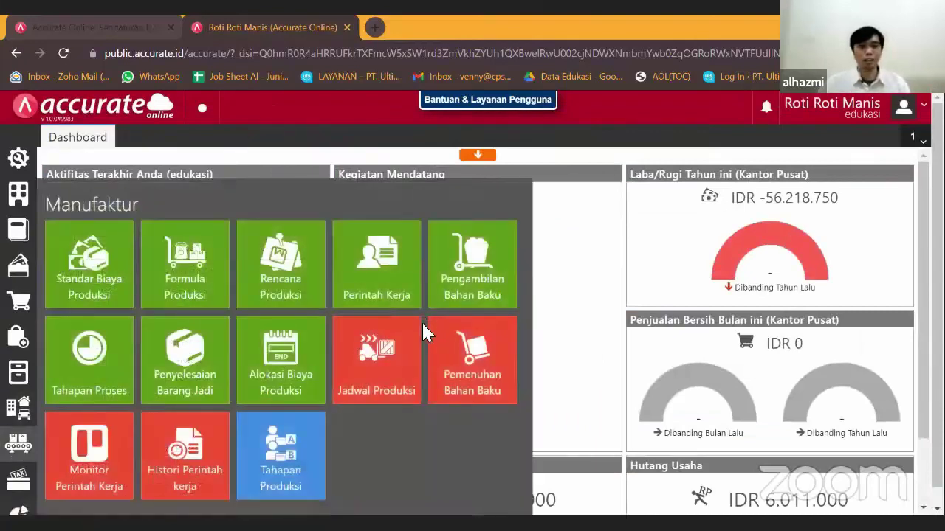
pyautogui.click(210, 399)
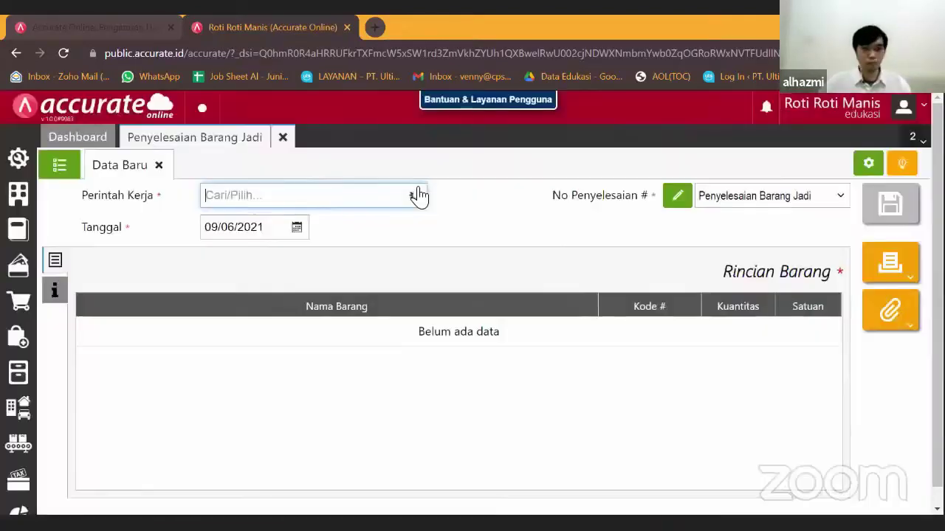
pyautogui.click(417, 195)
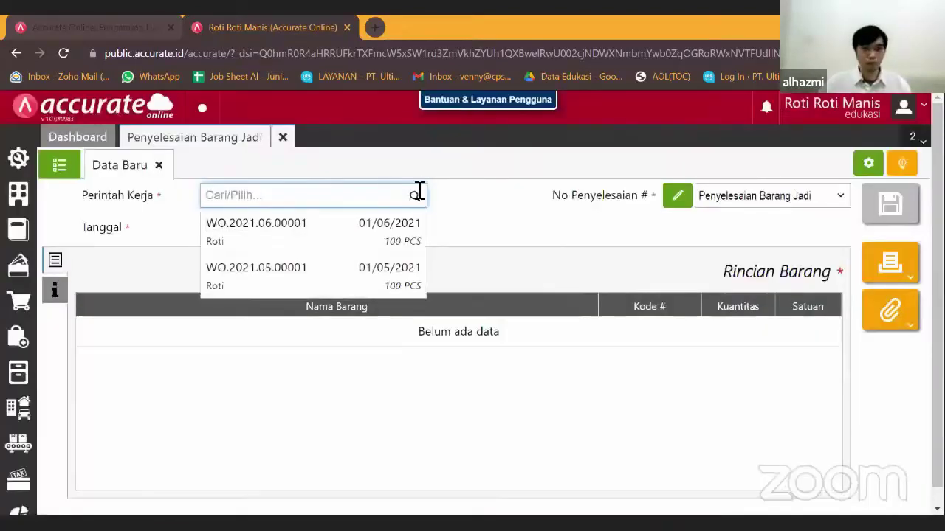
pyautogui.click(342, 240)
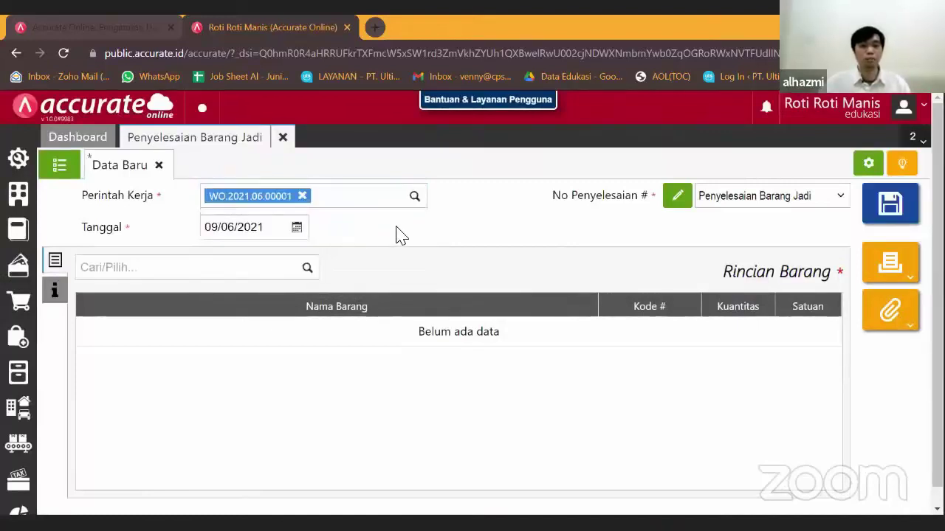
pyautogui.click(295, 228)
pyautogui.click(243, 328)
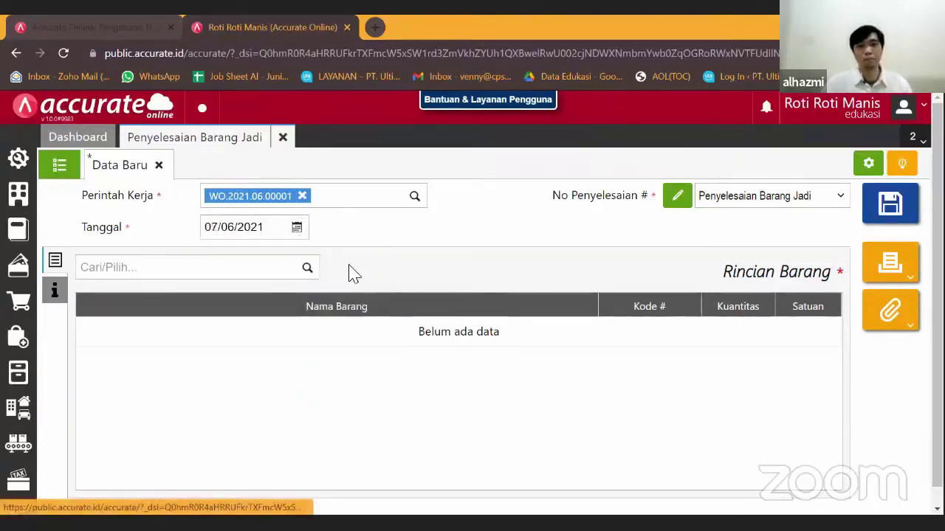
# Step: Add the finished item Roti to the Penyelesaian Barang Jadi with a quantity of 95 PCS
pyautogui.click(308, 270)
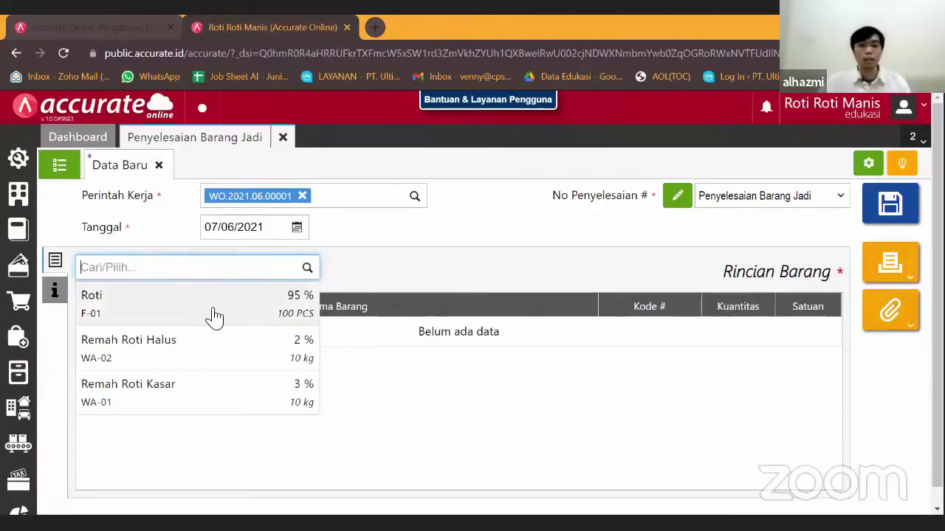
pyautogui.click(242, 316)
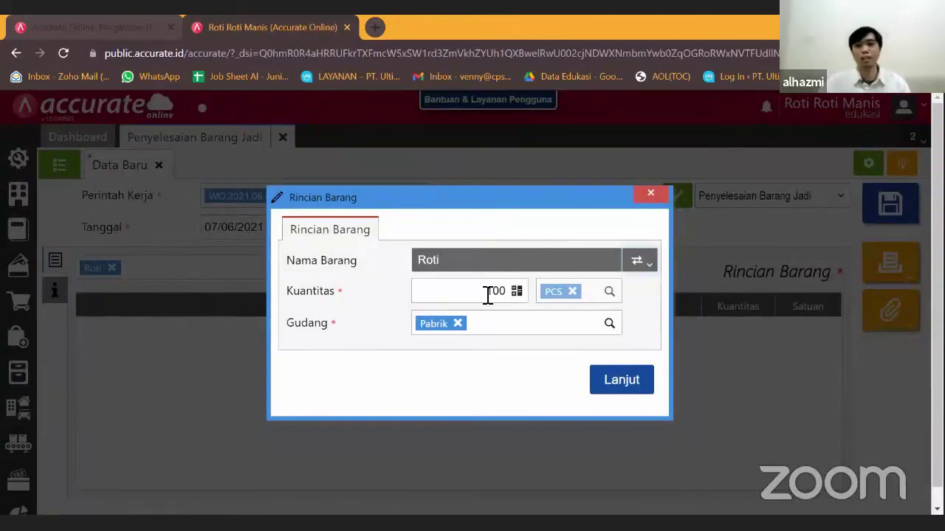
pyautogui.click(488, 295)
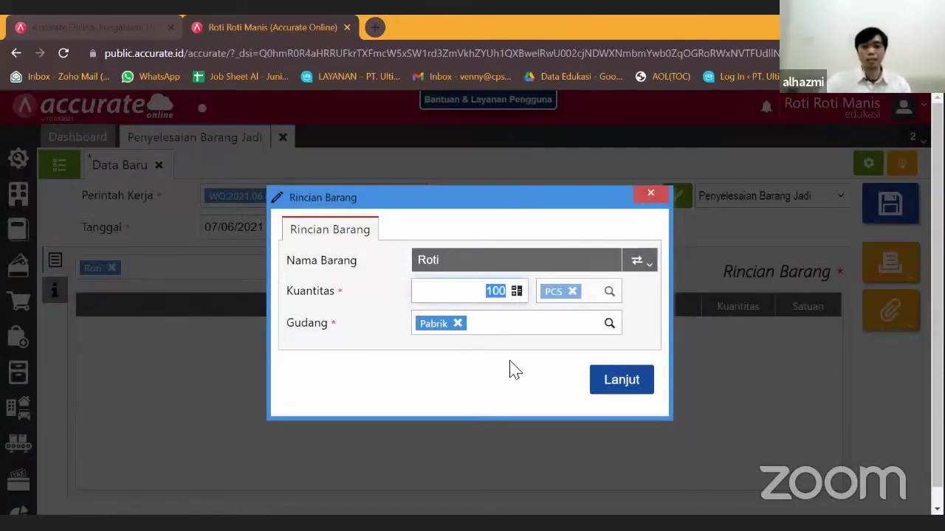
pyautogui.write('95')
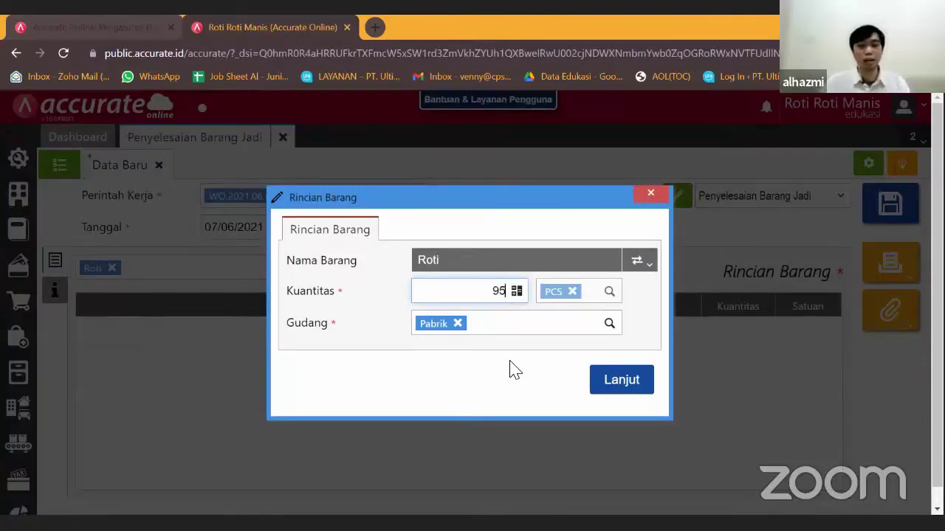
pyautogui.click(621, 380)
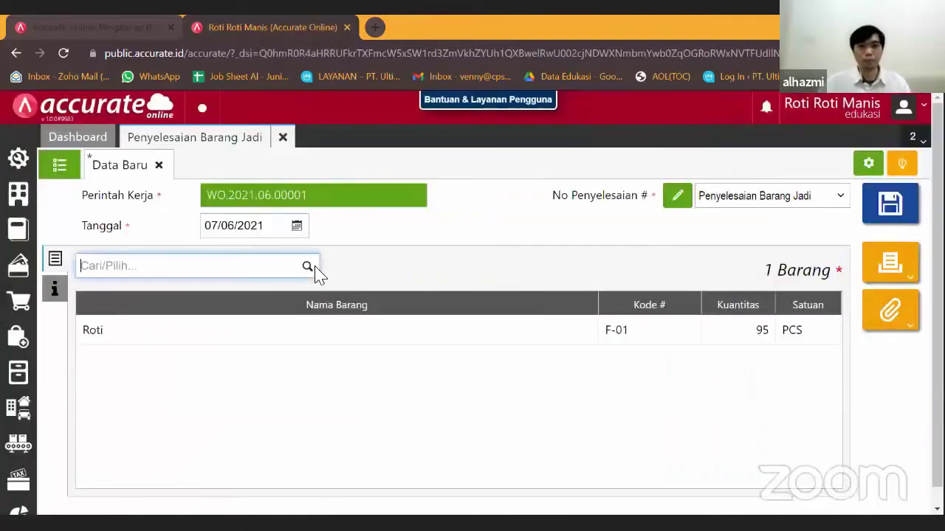
# Step: Add another Roti line, switch it to the second-quality item Roti Kualitas 2, and set its quantity to 5 PCS
pyautogui.click(307, 267)
pyautogui.click(214, 312)
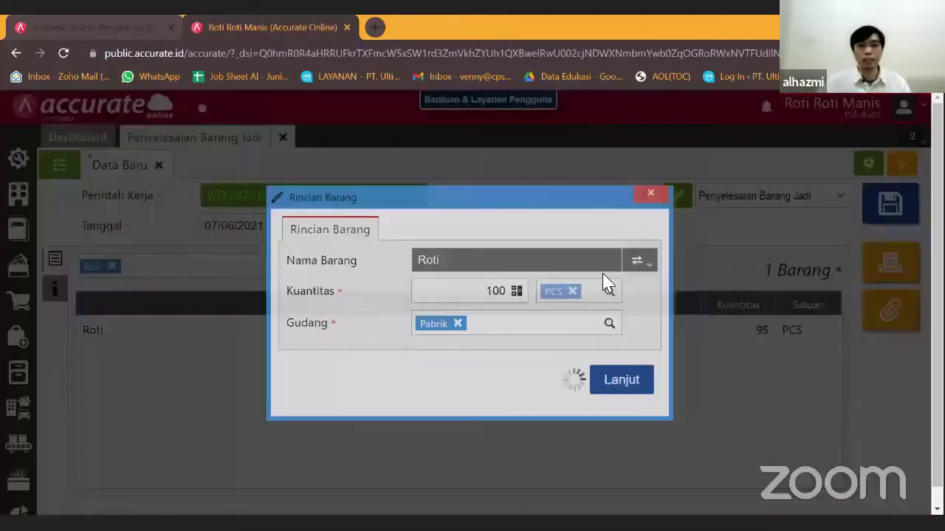
pyautogui.click(642, 264)
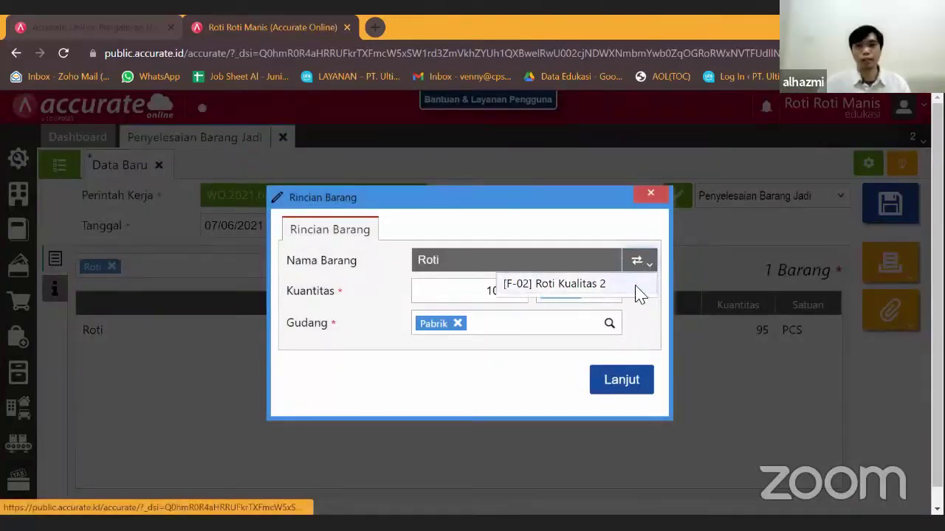
pyautogui.click(635, 287)
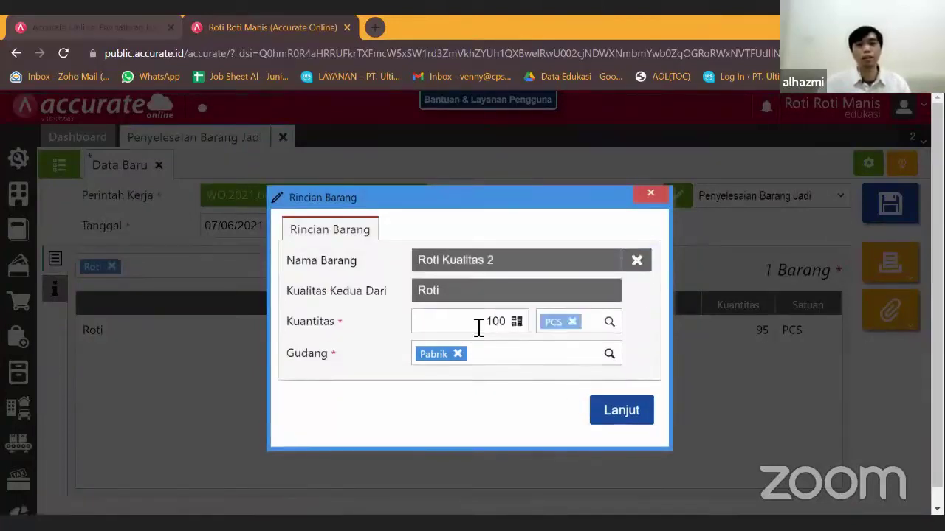
pyautogui.click(478, 328)
pyautogui.write('5')
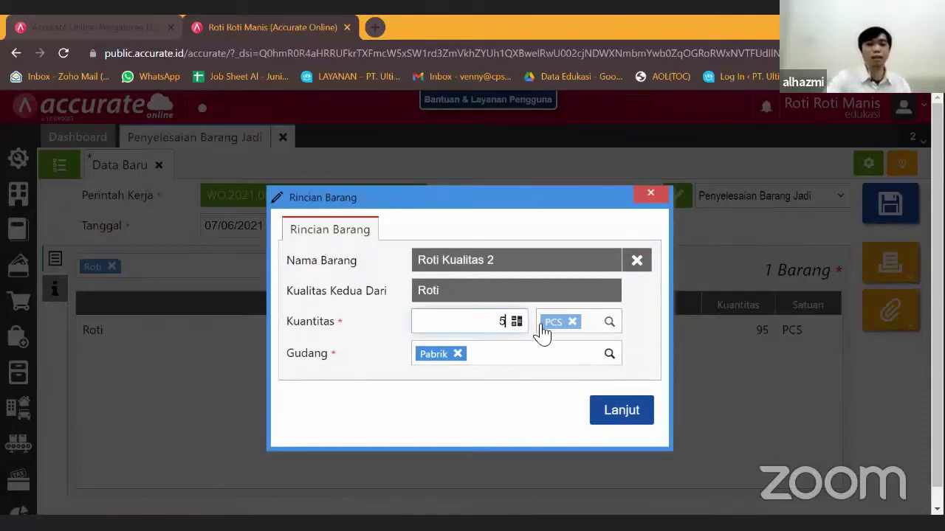
pyautogui.click(611, 421)
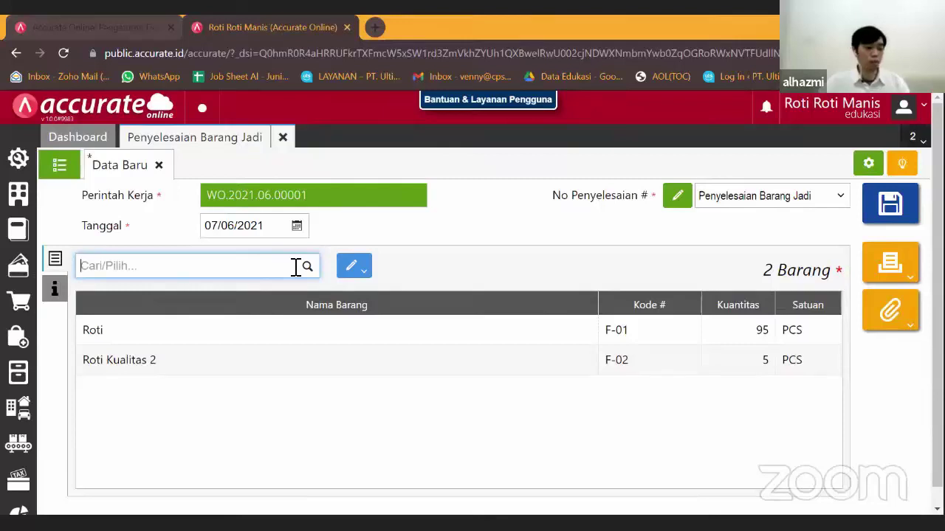
# Step: Add Remah Roti Kasar and Remah Roti Halus at 10 kg each, and save the Penyelesaian Barang Jadi
pyautogui.write('remah')
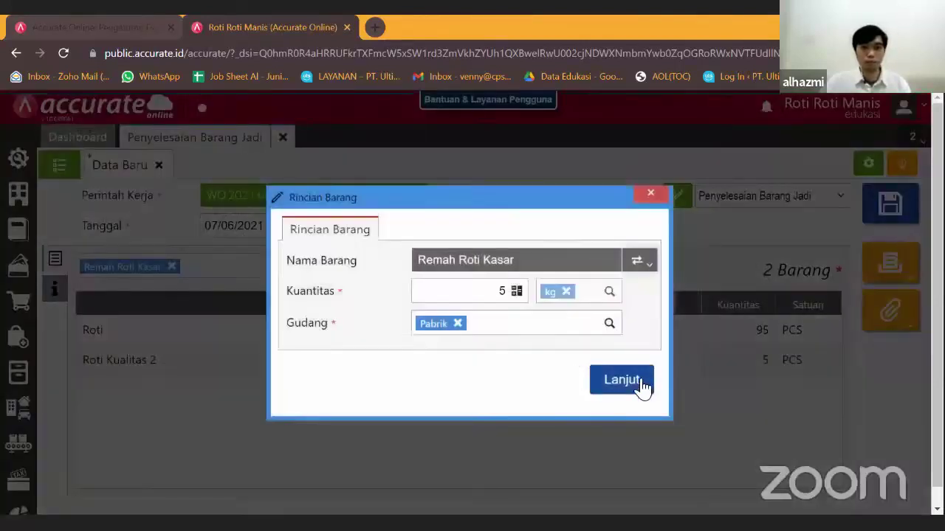
pyautogui.click(641, 384)
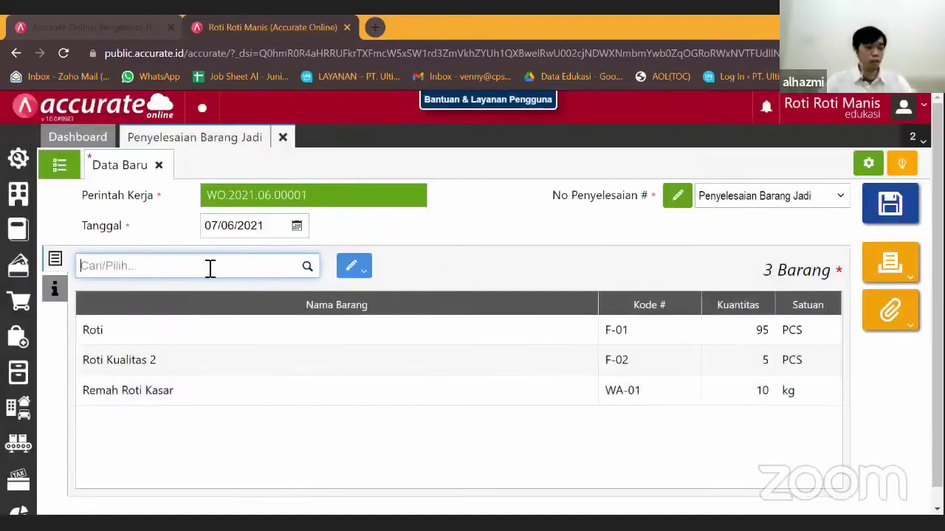
pyautogui.write('rem')
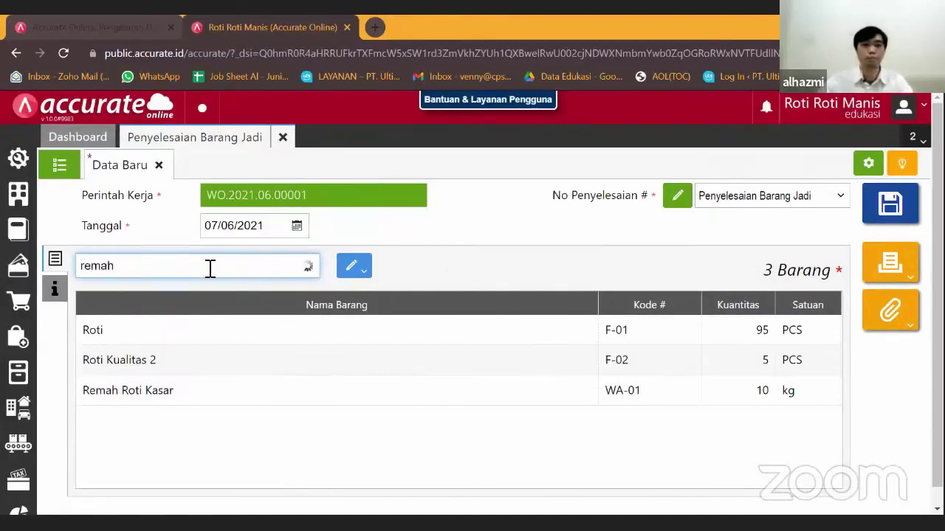
pyautogui.write('ah')
pyautogui.press('Return')
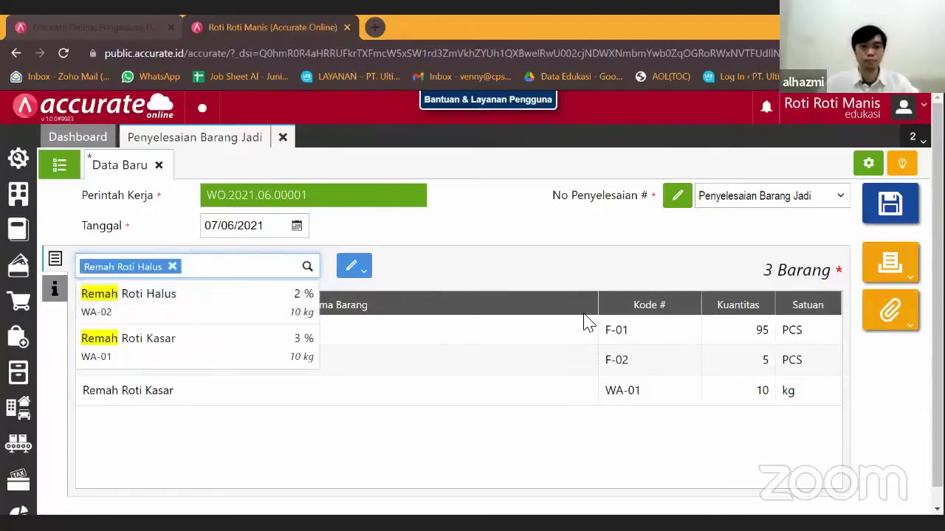
pyautogui.click(624, 378)
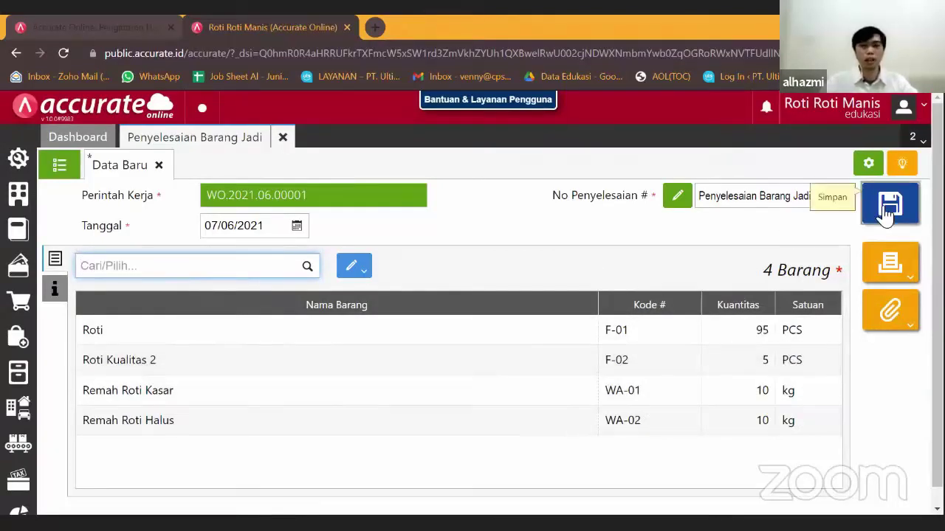
pyautogui.click(889, 209)
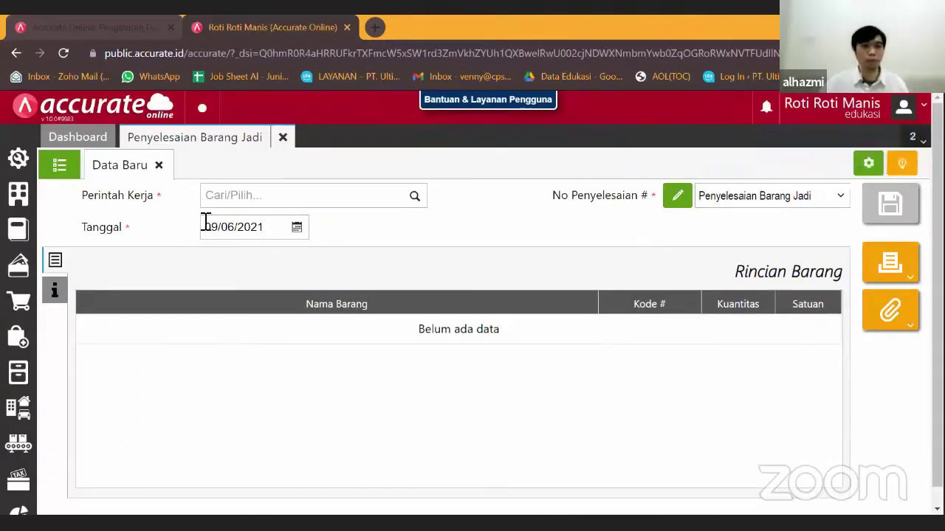
# Step: Open the saved Penyelesaian Barang Jadi for WO.2021.06.00001, examine its Rincian Jurnal, and close the journal, record and page
pyautogui.click(59, 167)
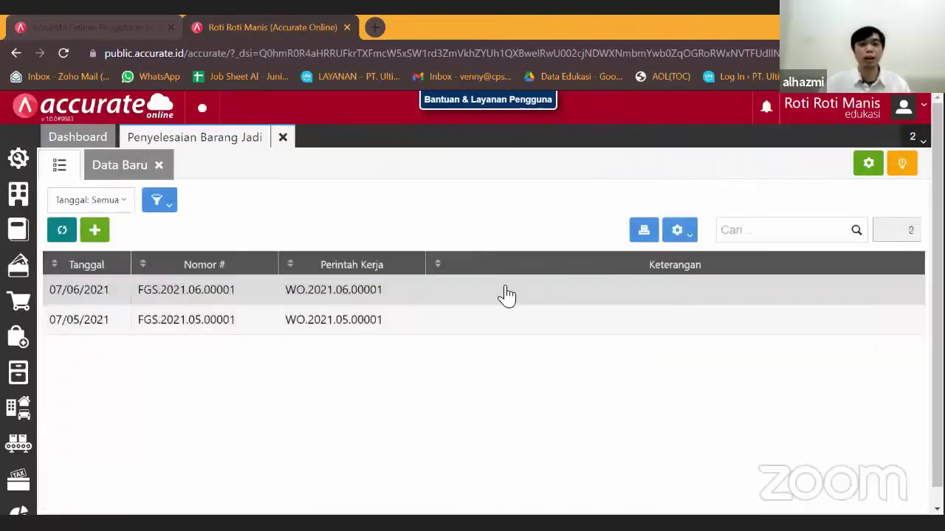
pyautogui.click(507, 297)
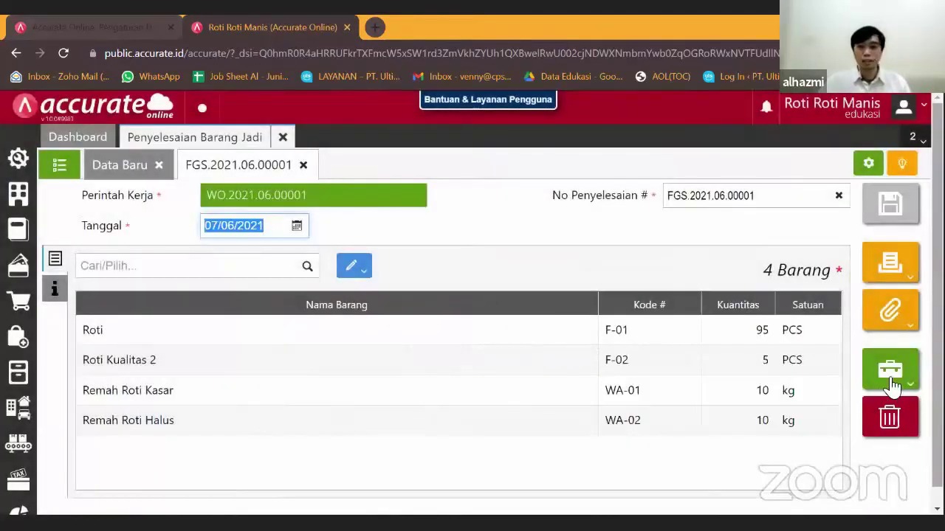
pyautogui.click(891, 377)
pyautogui.click(832, 436)
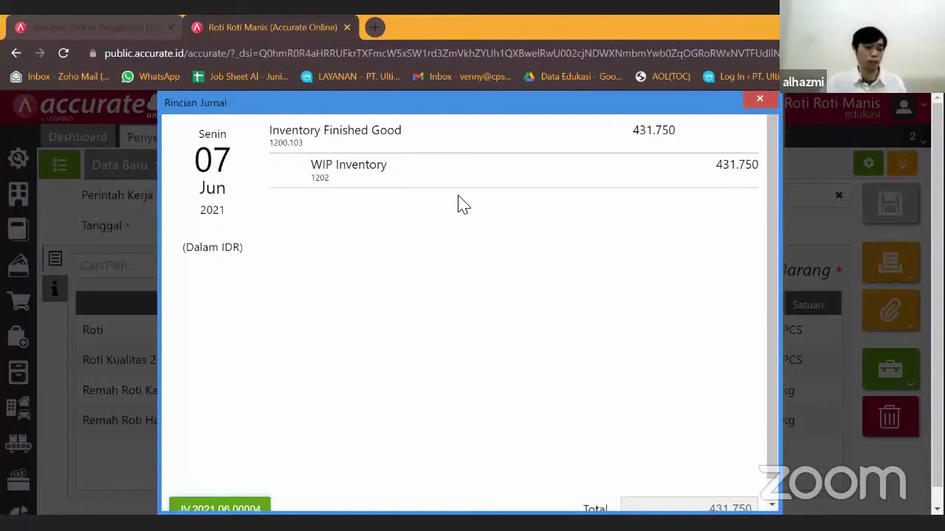
pyautogui.click(758, 103)
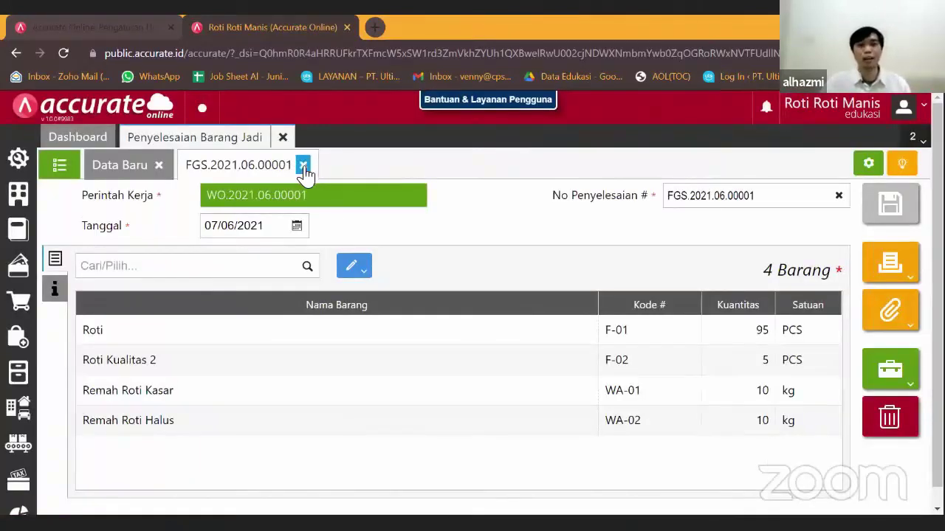
pyautogui.click(308, 167)
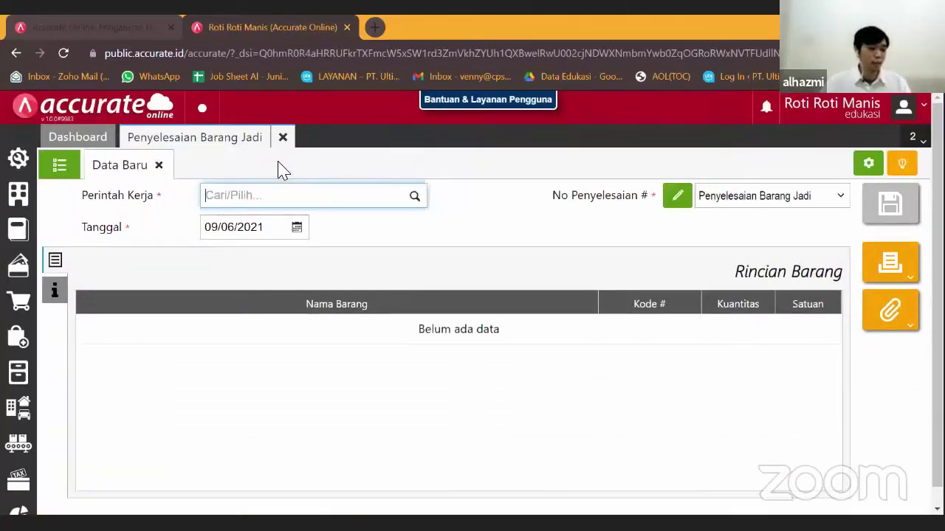
pyautogui.click(285, 139)
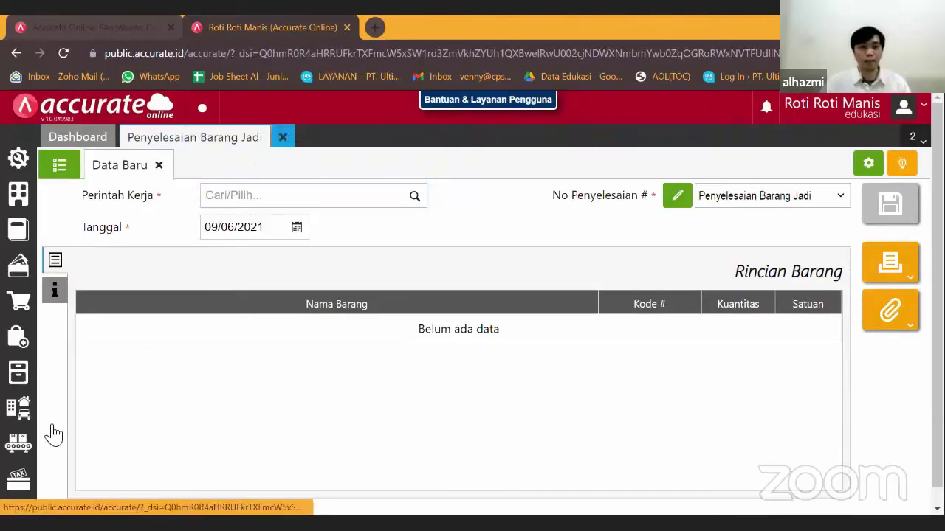
# Step: Open Histori Perintah kerja for WO.2021.06.00001 and examine its progress and the finished-goods entry ending the timeline
pyautogui.click(18, 443)
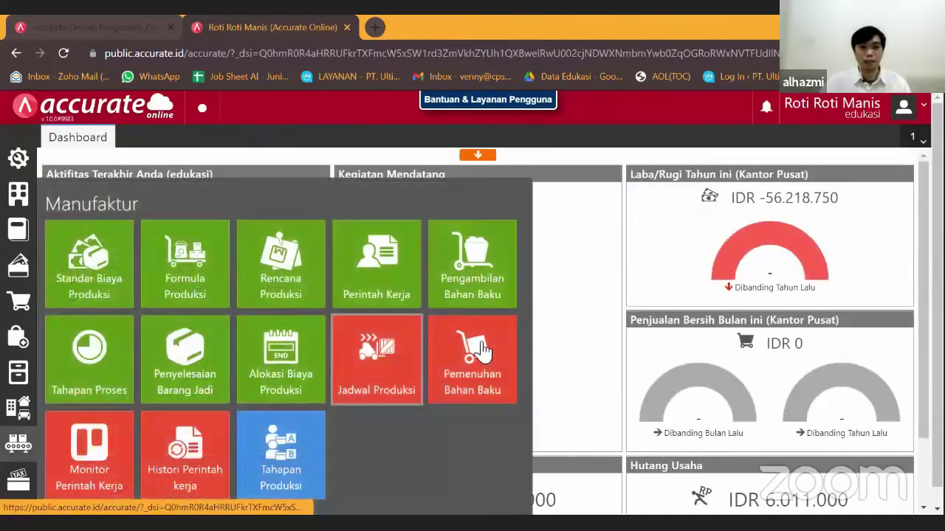
pyautogui.click(177, 457)
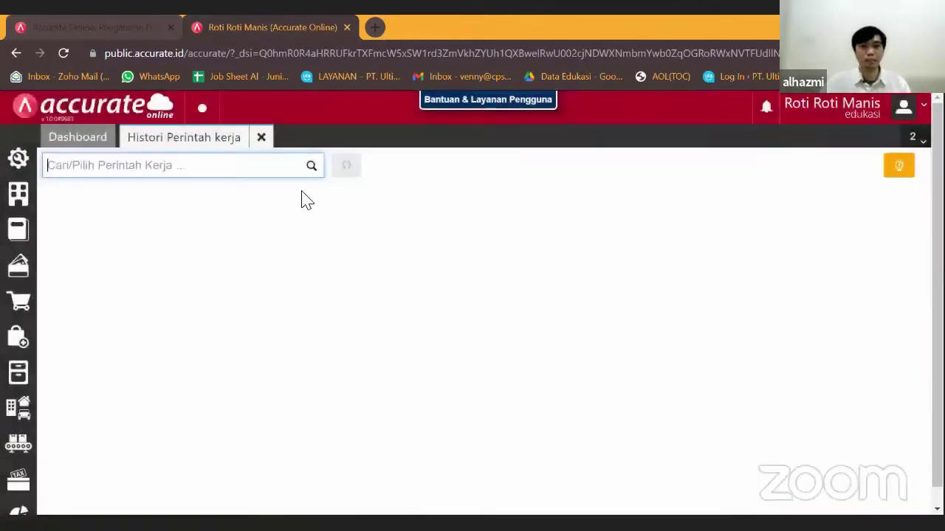
pyautogui.click(310, 167)
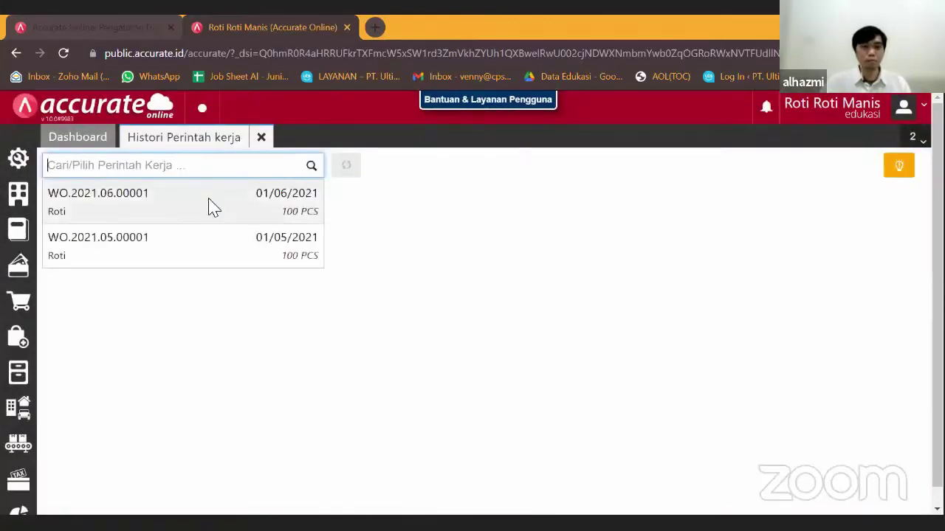
pyautogui.click(212, 208)
pyautogui.scroll(-5, 692, 382)
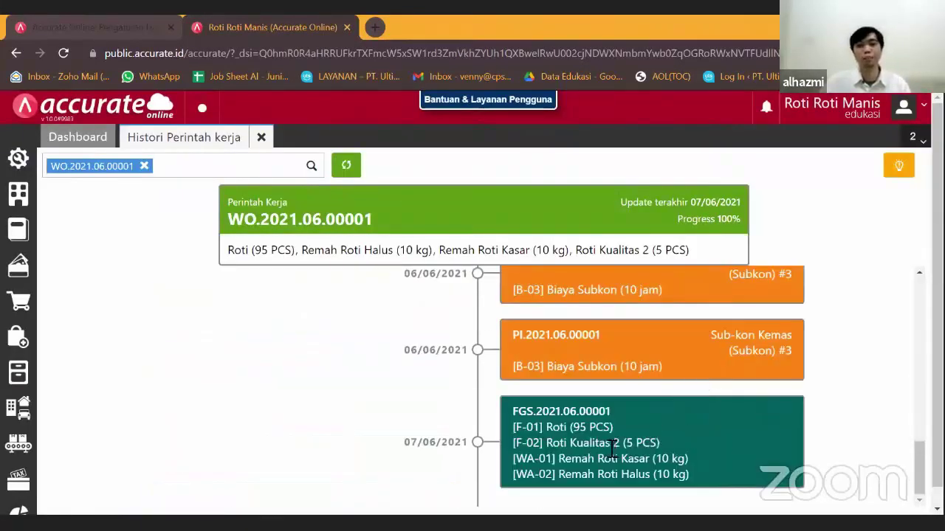
# Step: Open Monitor Perintah Kerja, check the status of the work orders, and close the monitor
pyautogui.click(19, 443)
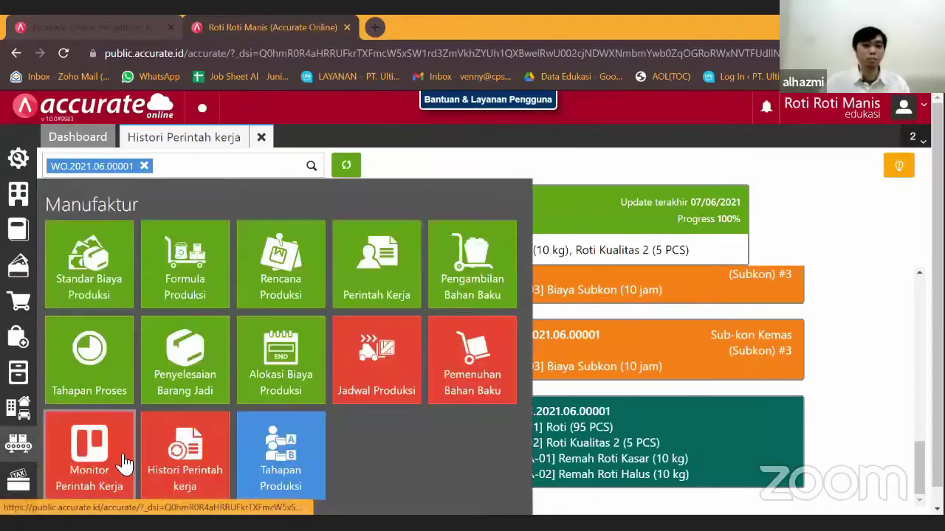
pyautogui.click(124, 464)
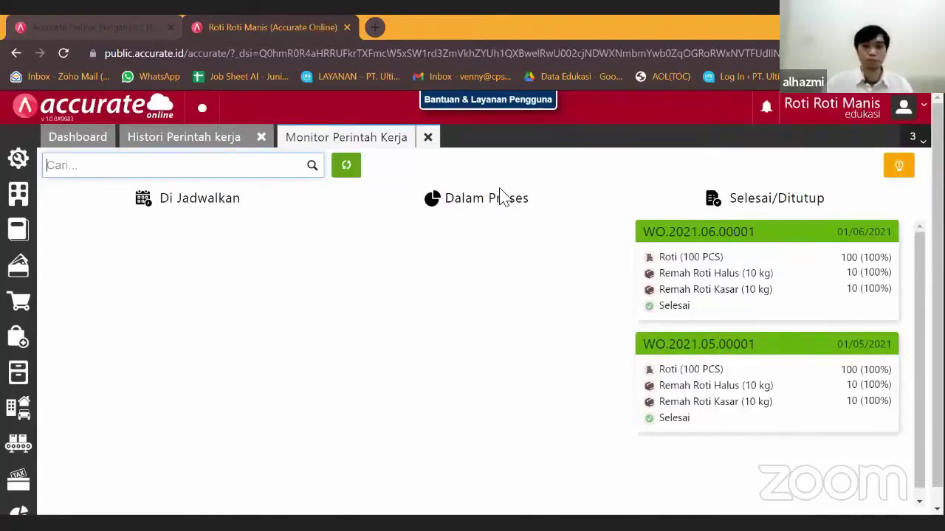
pyautogui.click(429, 140)
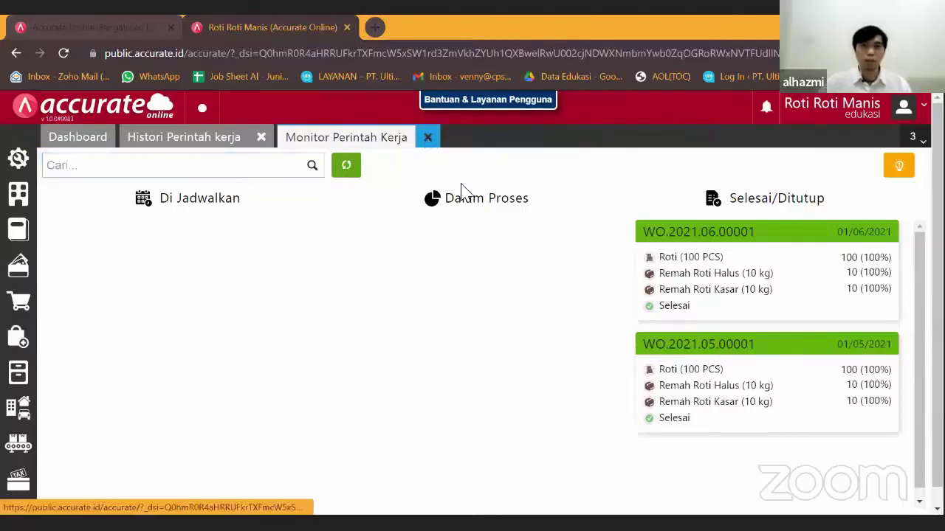
# Step: Close the Monitor and Histori Perintah Kerja pages, and start a new Pembayaran from the Cash account dated 24/06/2021
pyautogui.click(428, 140)
pyautogui.click(261, 138)
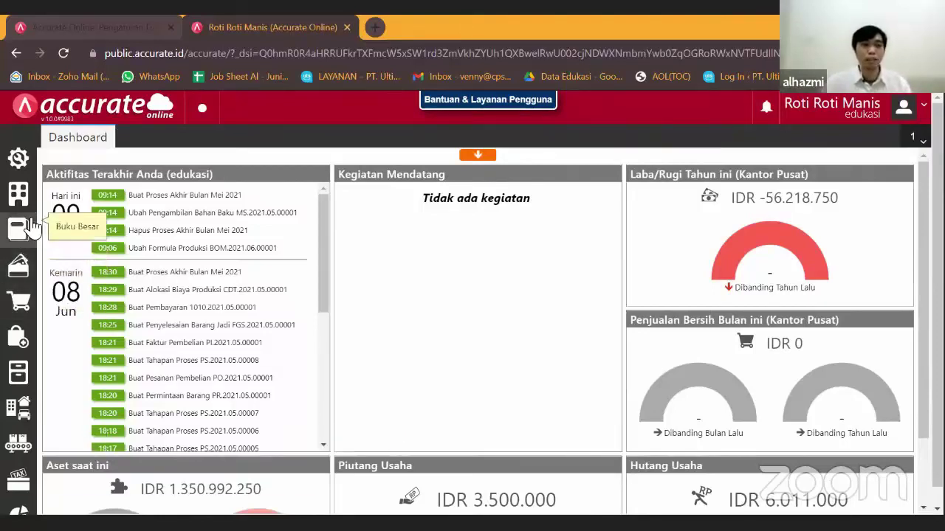
pyautogui.click(19, 273)
pyautogui.click(133, 279)
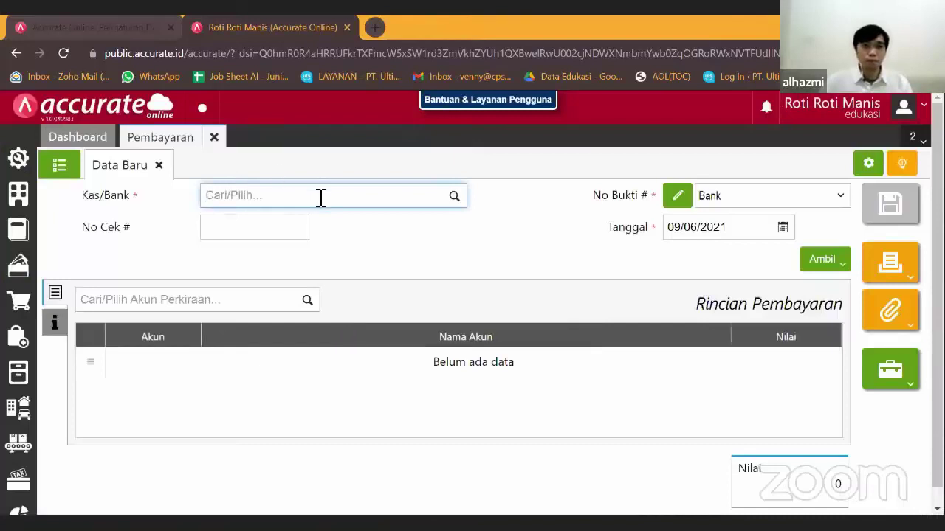
pyautogui.write('cas')
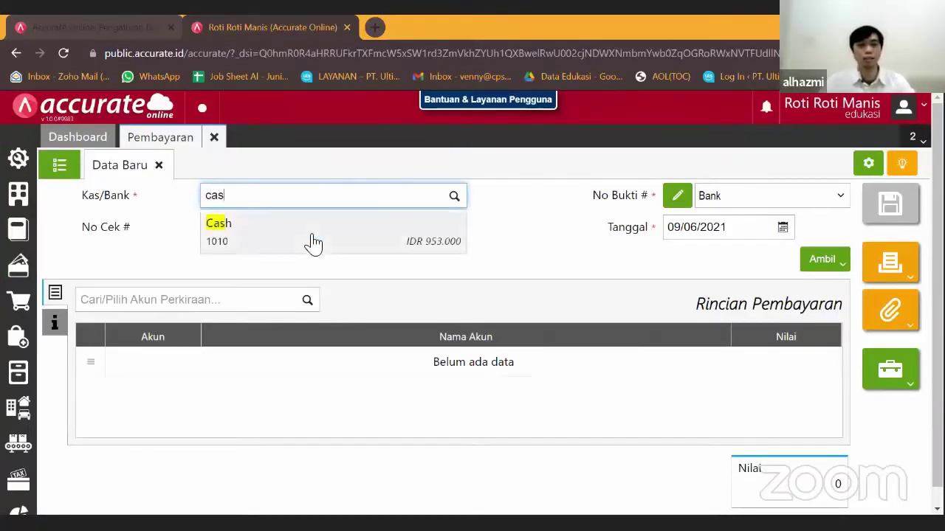
pyautogui.click(313, 244)
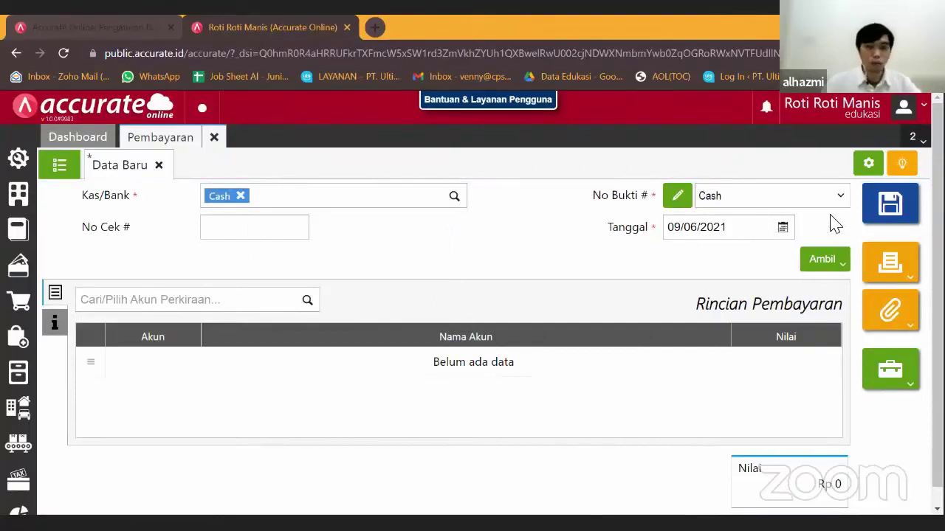
pyautogui.click(782, 228)
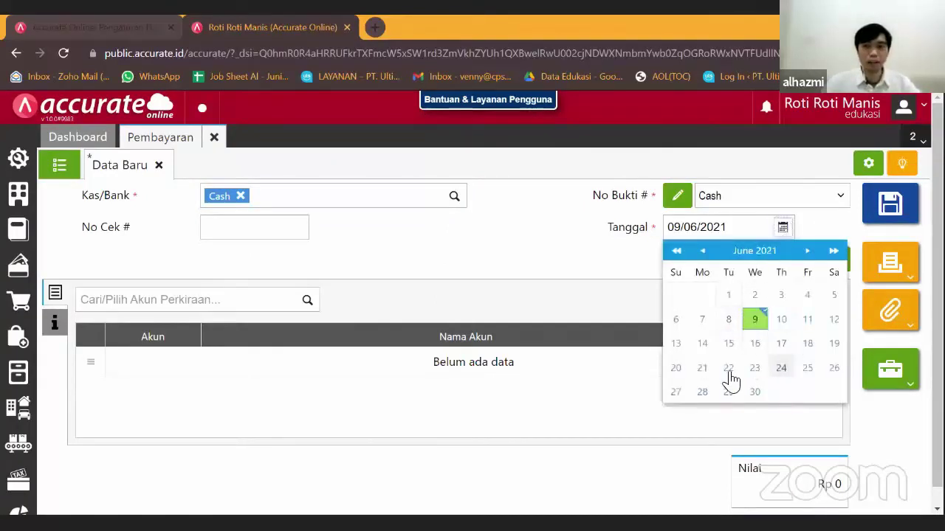
pyautogui.click(781, 369)
pyautogui.click(257, 232)
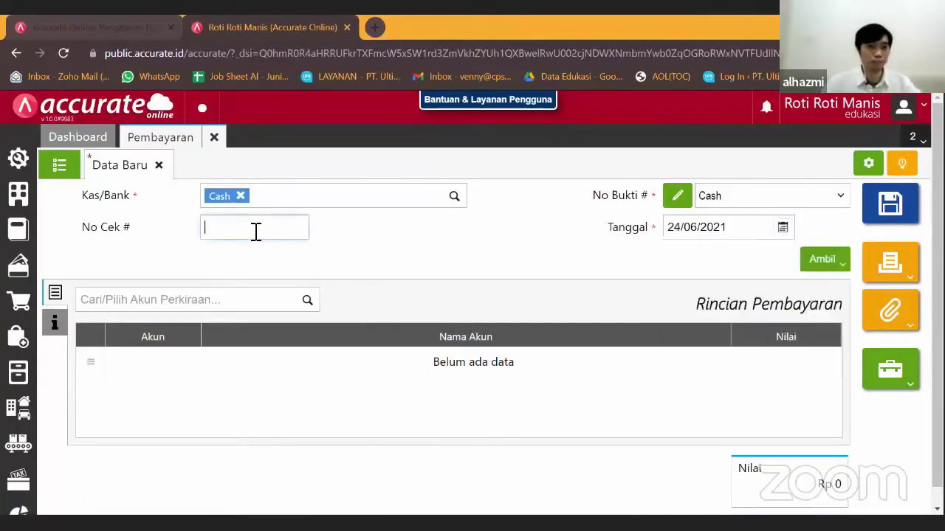
# Step: Add a Wages Expense line of Rp 24.000 to the payment details
pyautogui.click(222, 296)
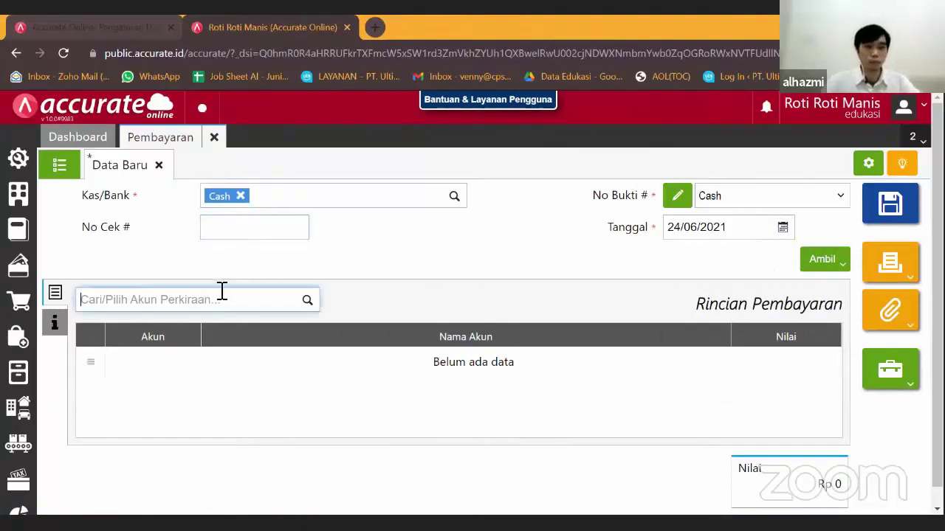
pyautogui.write('wages')
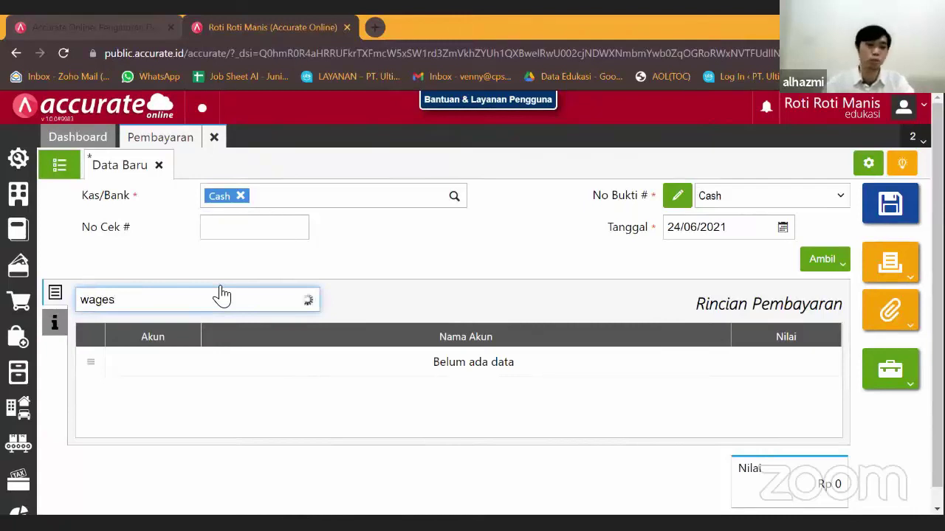
pyautogui.click(205, 352)
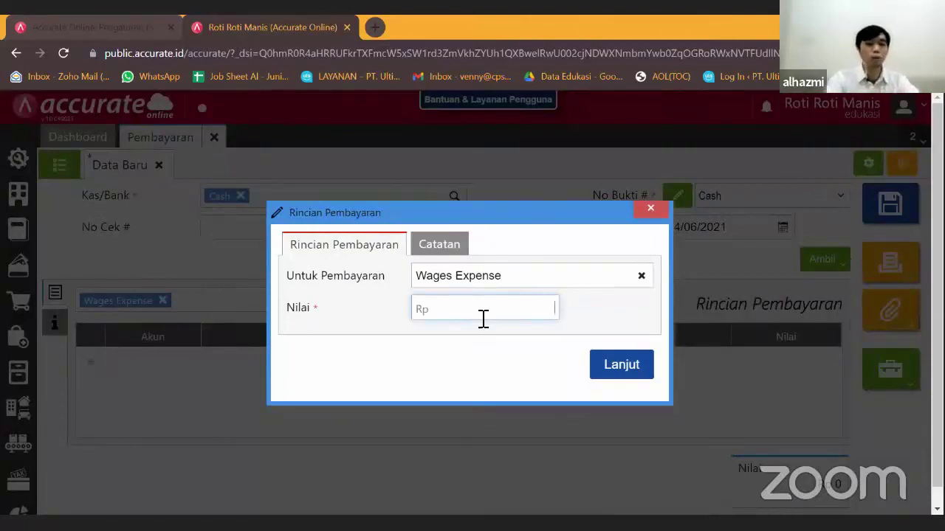
pyautogui.click(638, 373)
# Step: Add an Electricity and Water Expense line of Rp 23.000 and save the Pembayaran
pyautogui.write('ele')
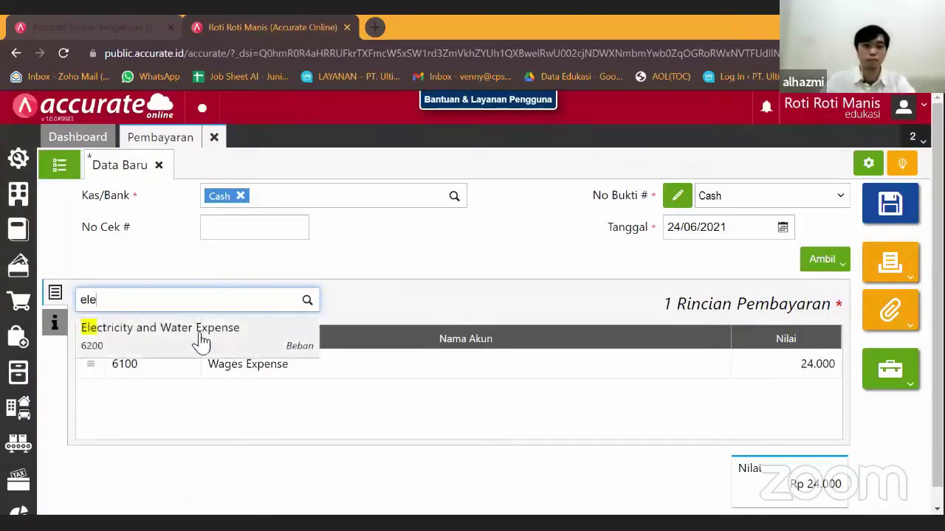
pyautogui.click(198, 340)
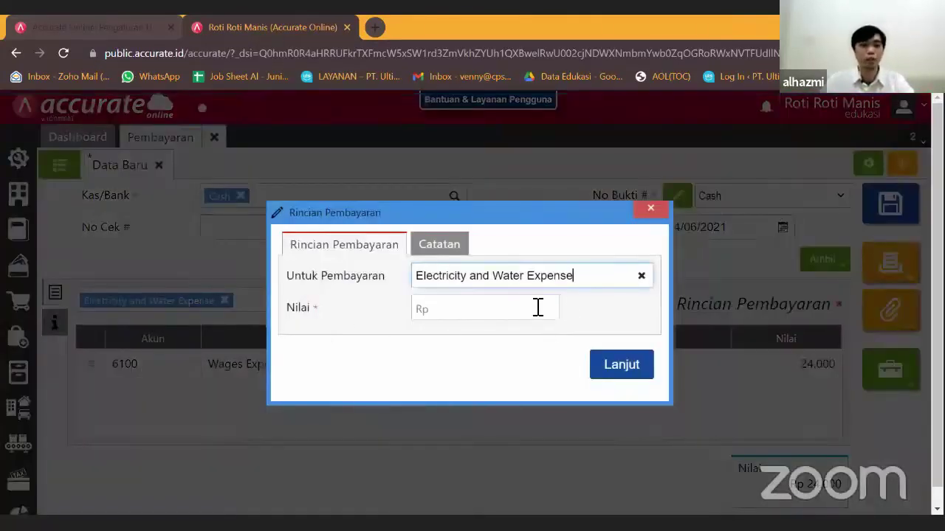
pyautogui.click(525, 302)
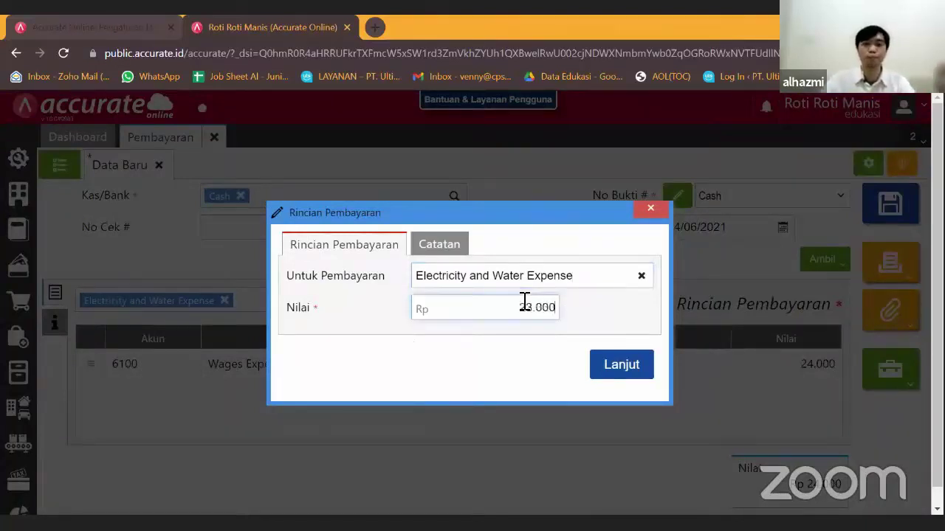
pyautogui.click(607, 363)
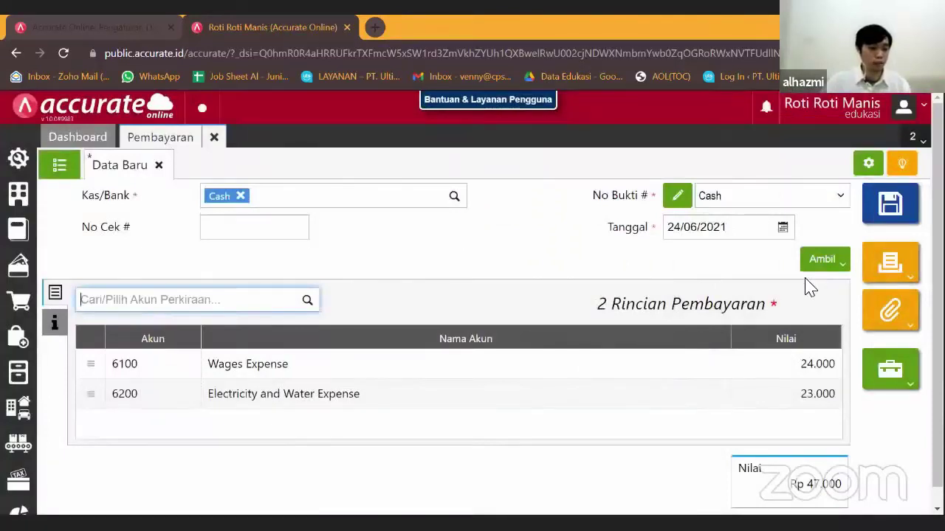
pyautogui.click(905, 220)
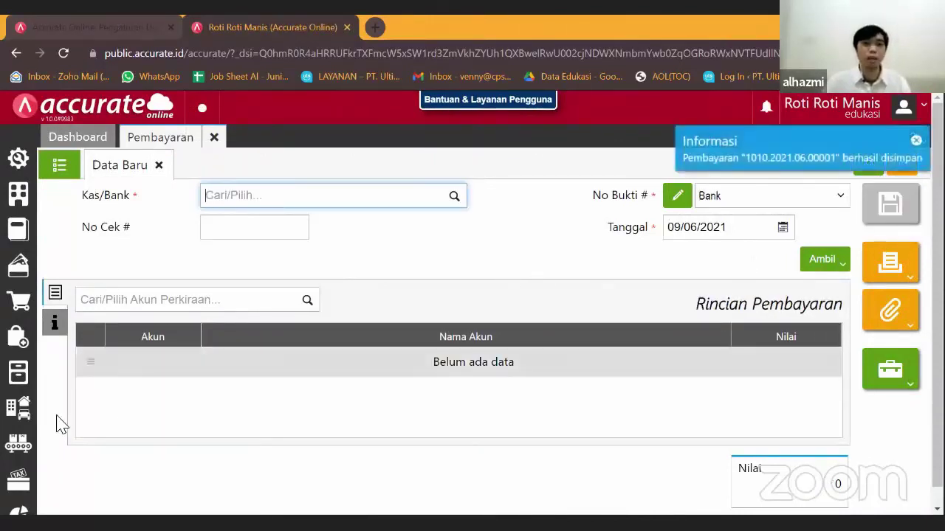
# Step: Start a new Alokasi Biaya Produksi for Juni 2021 dated 30/06/2021, and load the Electricity and Water Expense and Wages Expense costs
pyautogui.click(18, 443)
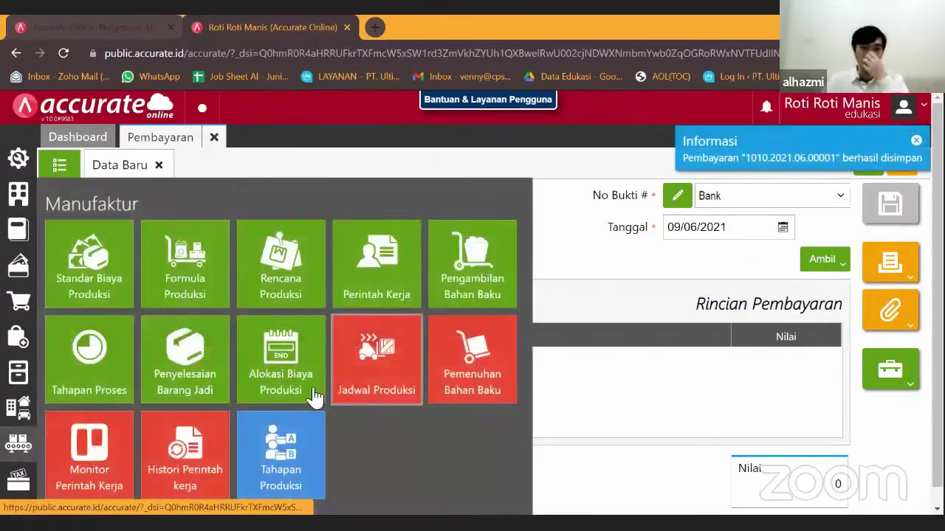
pyautogui.click(299, 372)
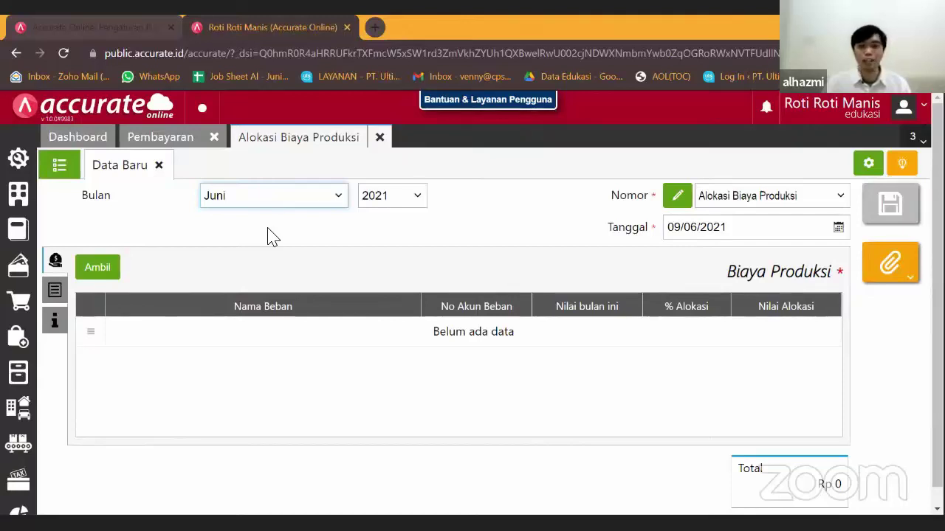
pyautogui.click(839, 228)
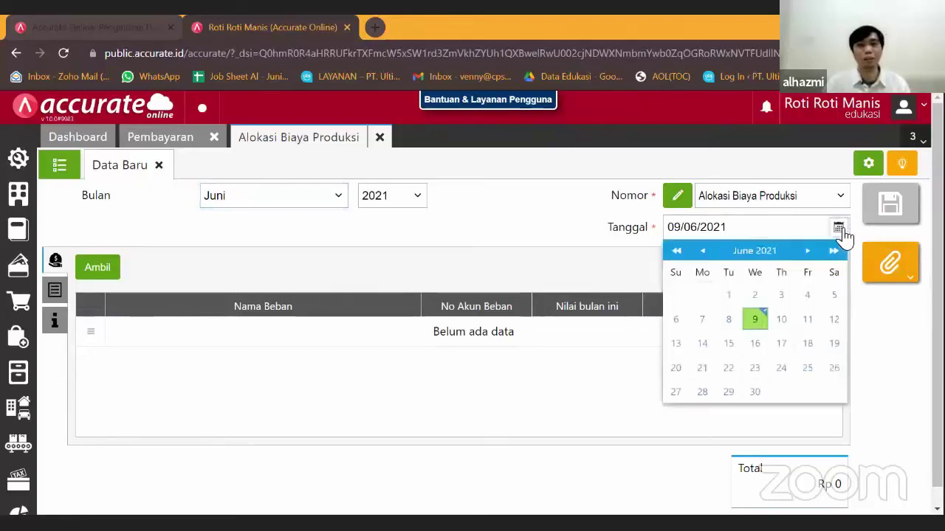
pyautogui.click(754, 392)
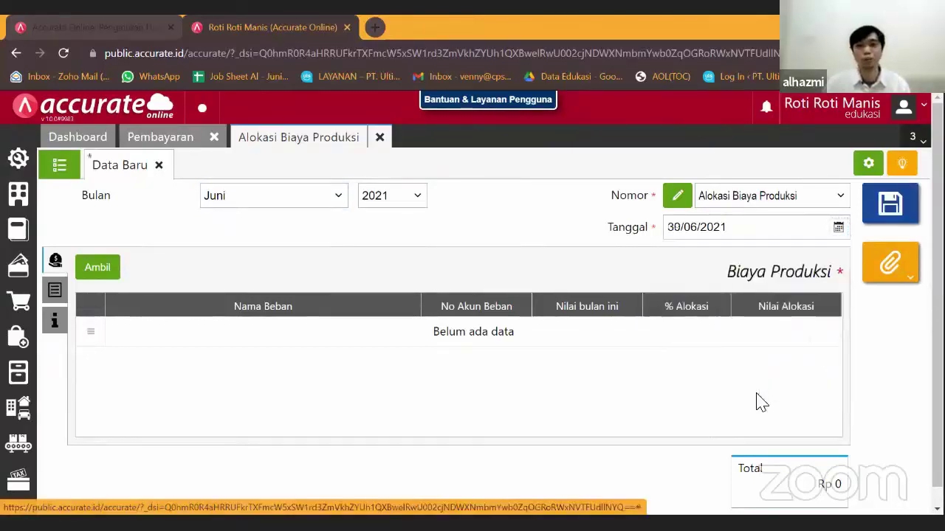
pyautogui.click(109, 273)
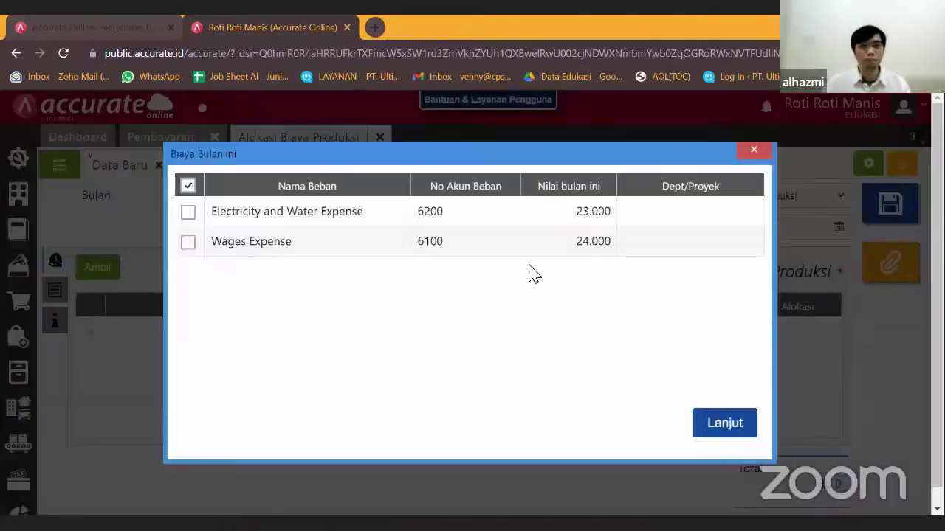
pyautogui.click(188, 214)
pyautogui.click(186, 243)
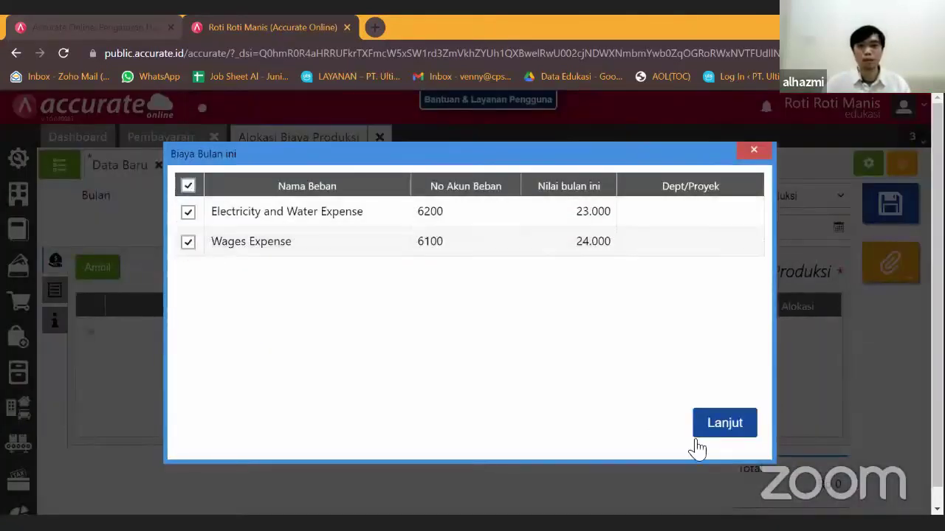
pyautogui.click(718, 419)
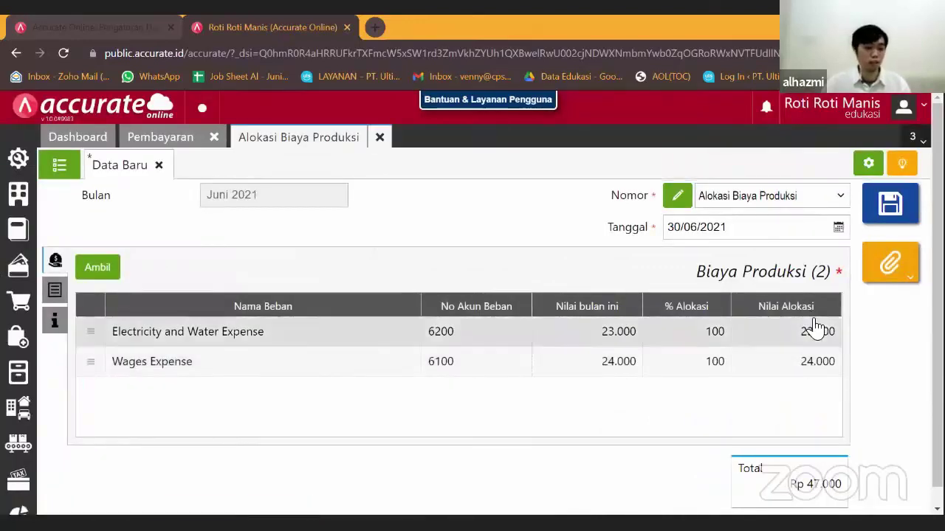
# Step: Add work order WO.2021.06.00001 to the Rincian Perintah Kerja of the cost allocation, and save the Alokasi Biaya Produksi
pyautogui.click(890, 216)
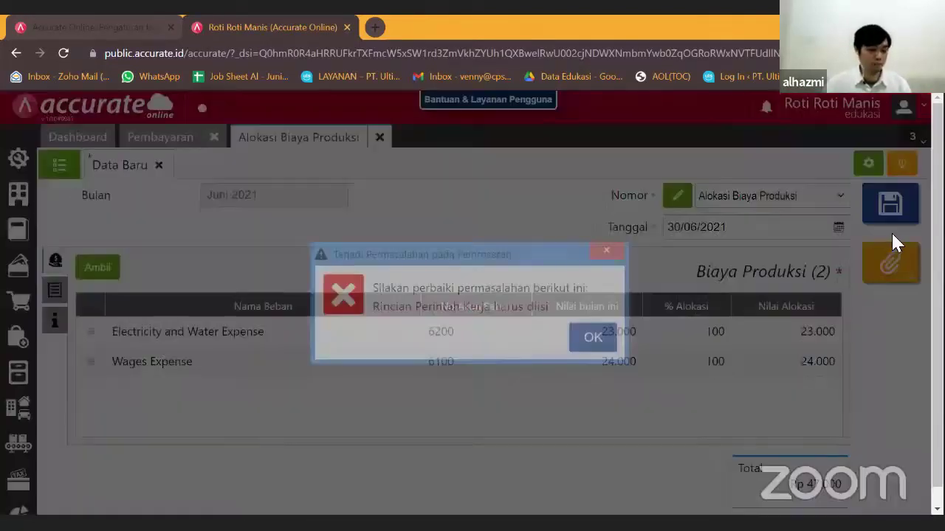
pyautogui.click(559, 337)
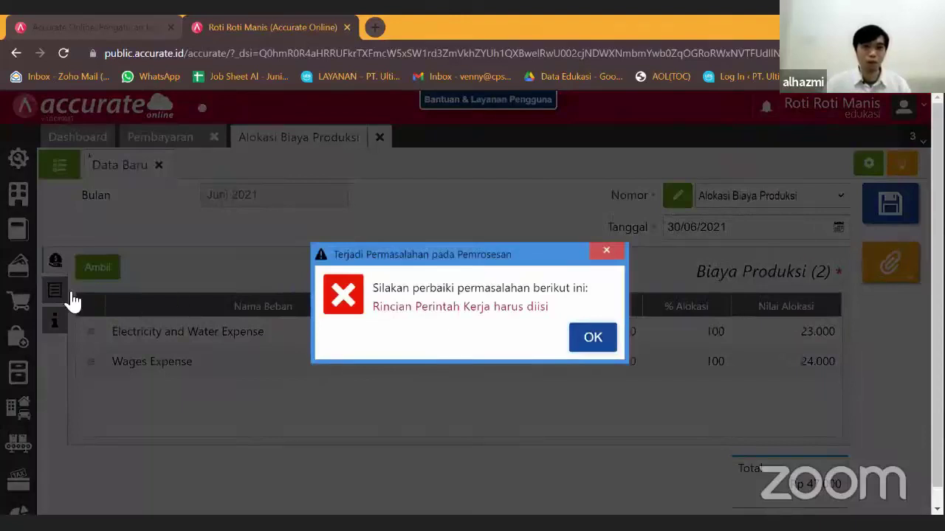
pyautogui.click(55, 291)
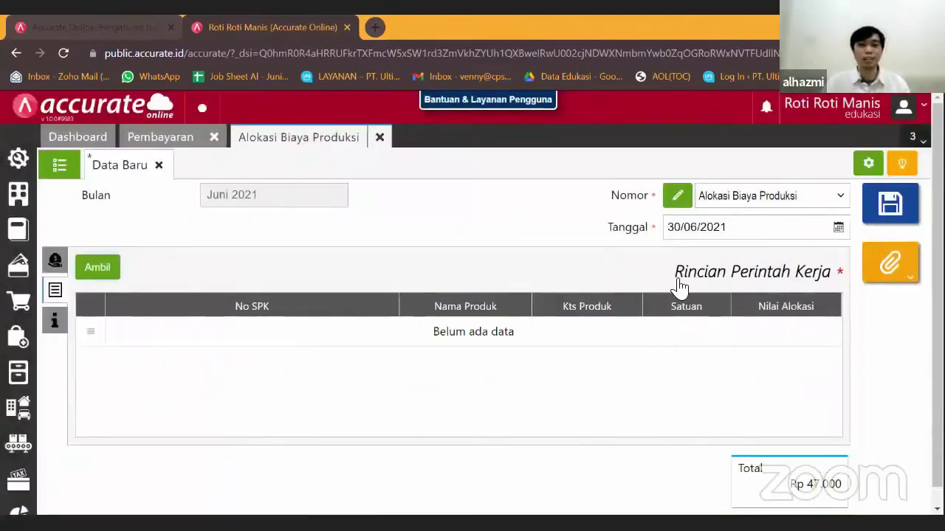
pyautogui.click(93, 275)
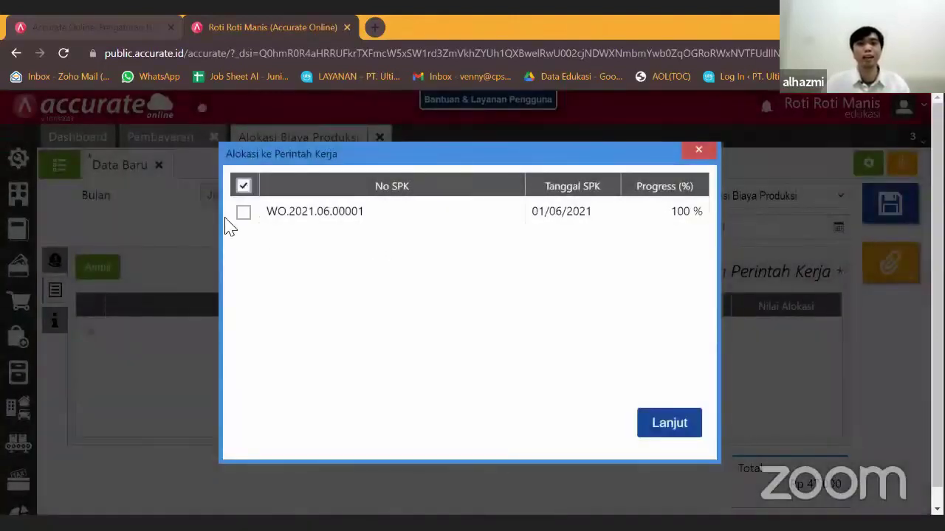
pyautogui.click(242, 212)
pyautogui.click(656, 433)
pyautogui.click(864, 205)
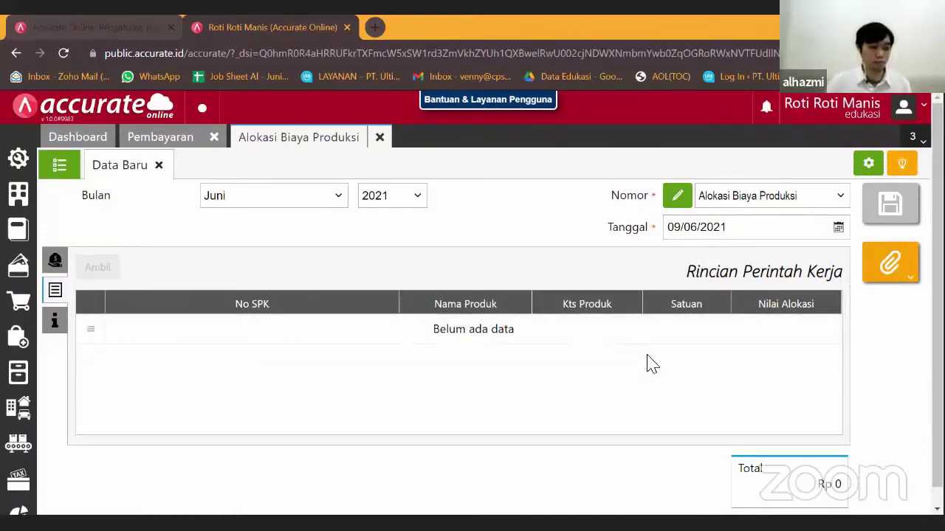
# Step: Open the saved Alokasi Biaya Produksi dated 30/06/2021, examine its Rincian Jurnal, and close the journal and the page
pyautogui.click(59, 164)
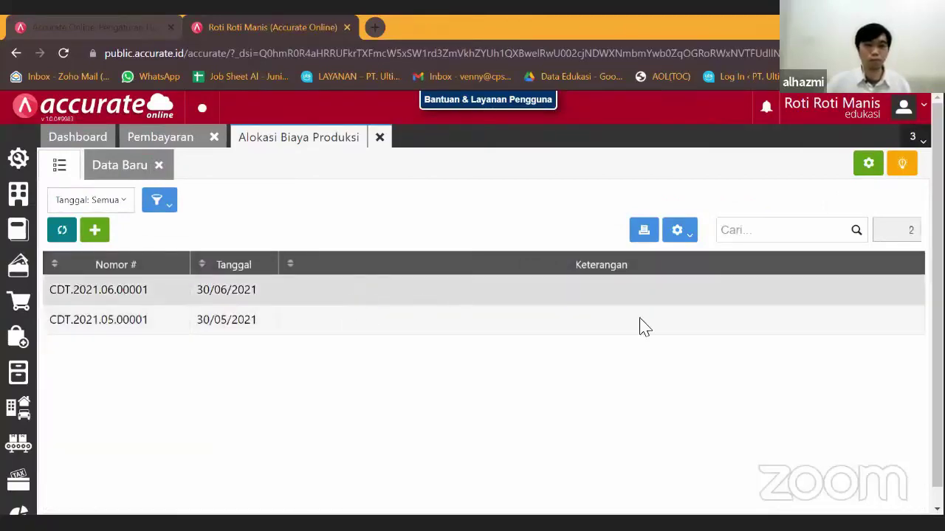
pyautogui.click(653, 302)
pyautogui.click(896, 336)
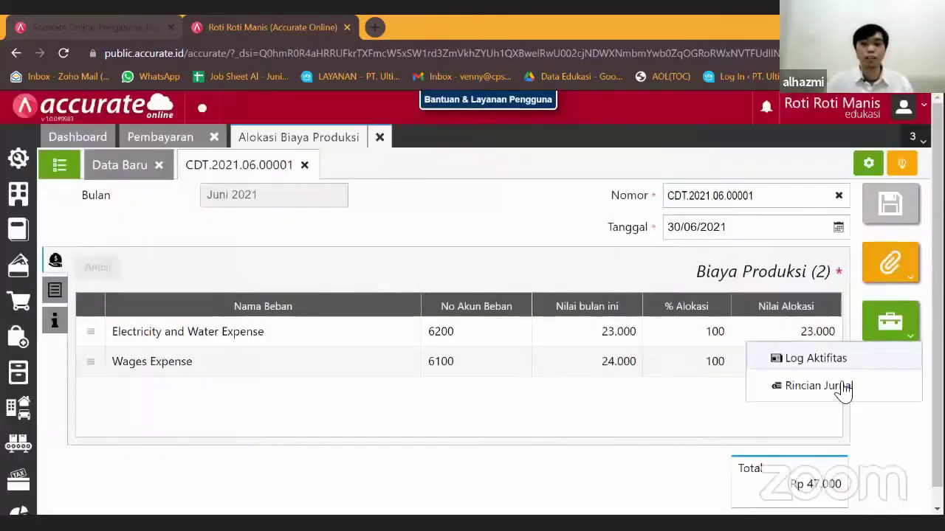
pyautogui.click(823, 387)
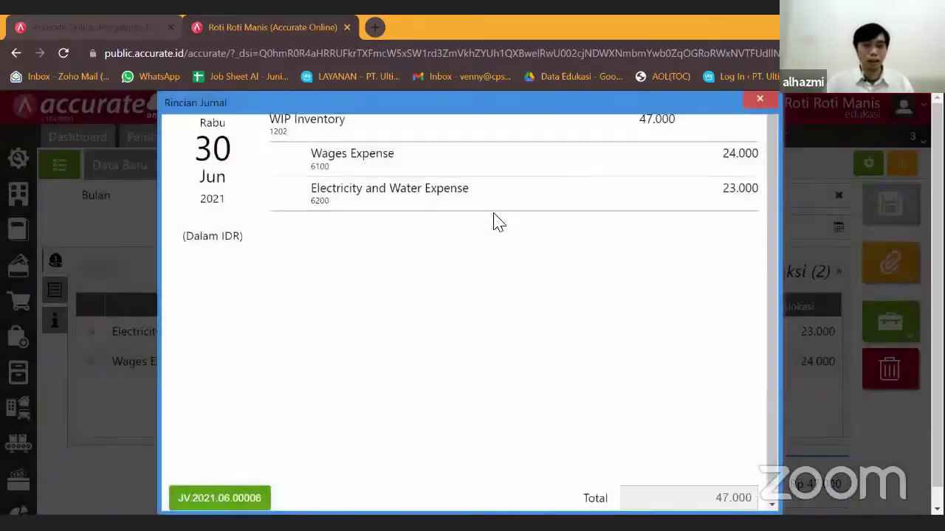
pyautogui.scroll(1, 502, 236)
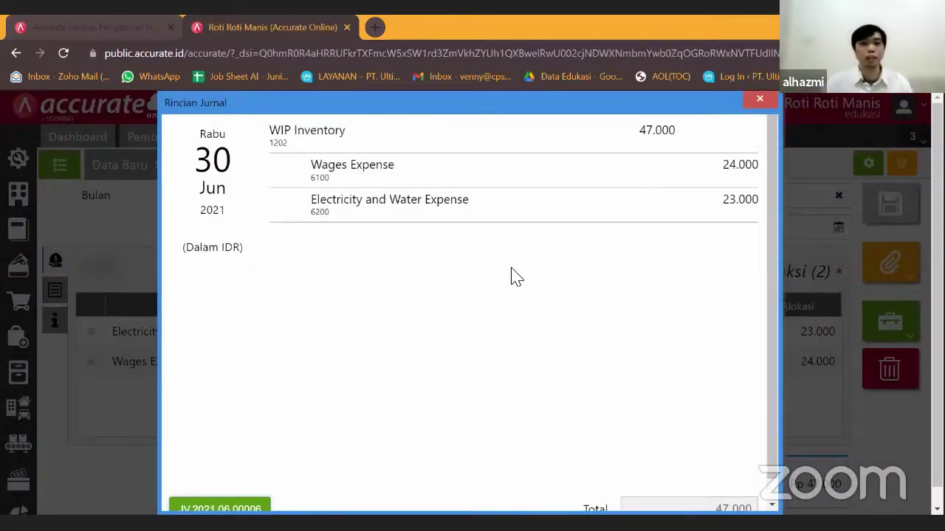
pyautogui.scroll(-2, 717, 207)
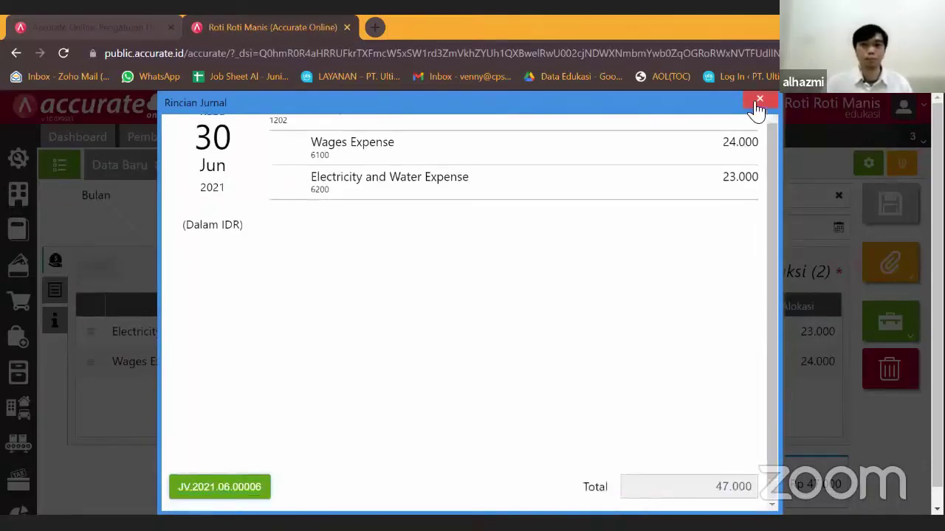
pyautogui.click(755, 108)
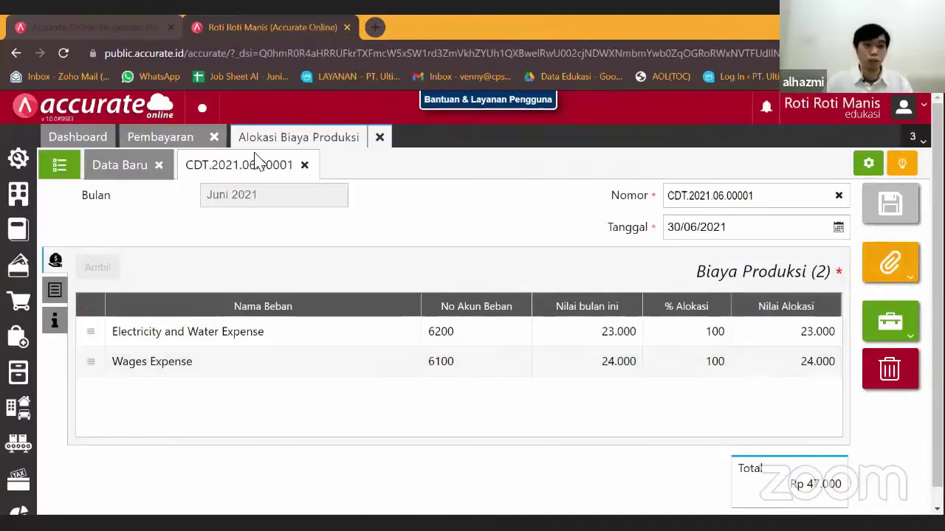
pyautogui.click(379, 139)
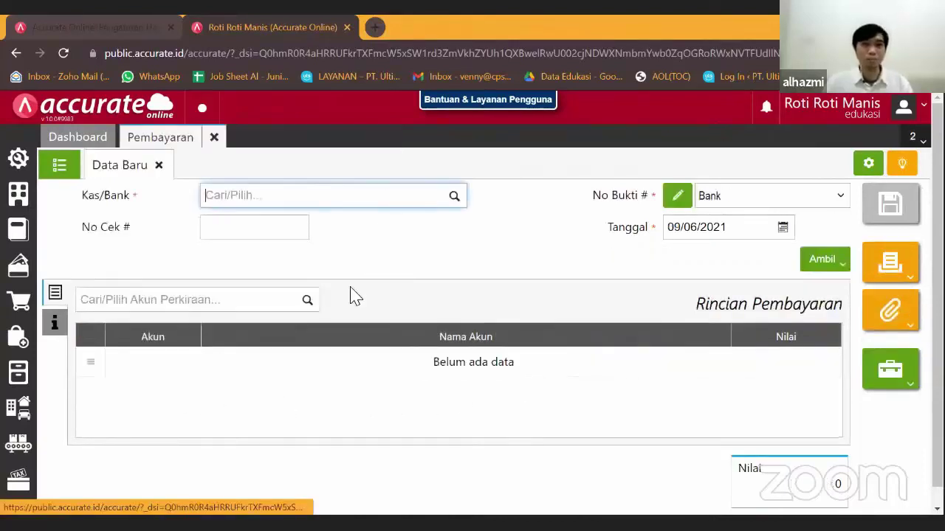
# Step: Open the Histori Perintah kerja of work order WO.2021.06.00001, examine its timeline to the end, and close the history and Pembayaran pages
pyautogui.click(22, 444)
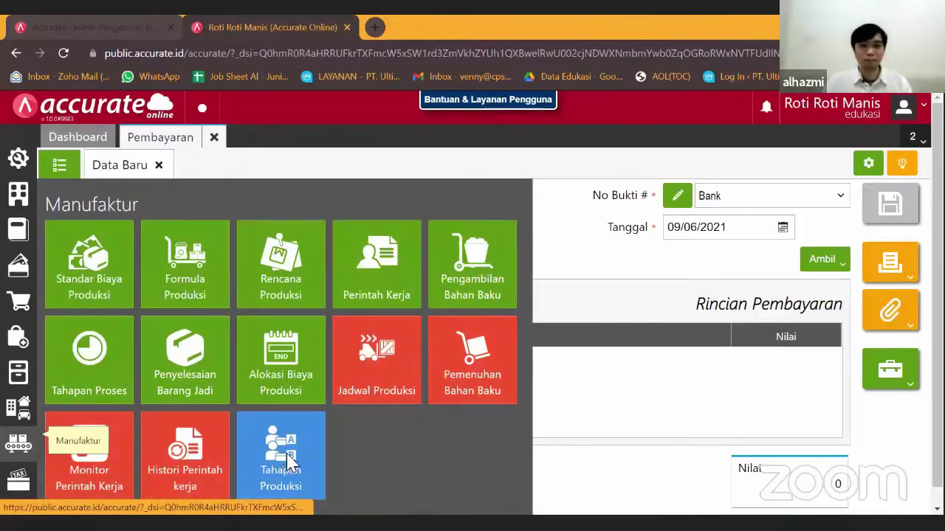
pyautogui.click(185, 456)
pyautogui.click(310, 170)
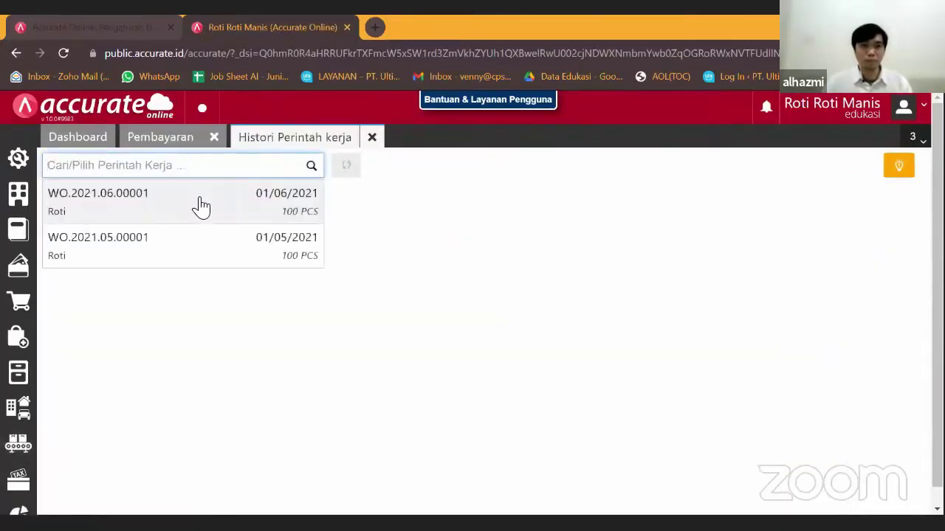
pyautogui.click(198, 203)
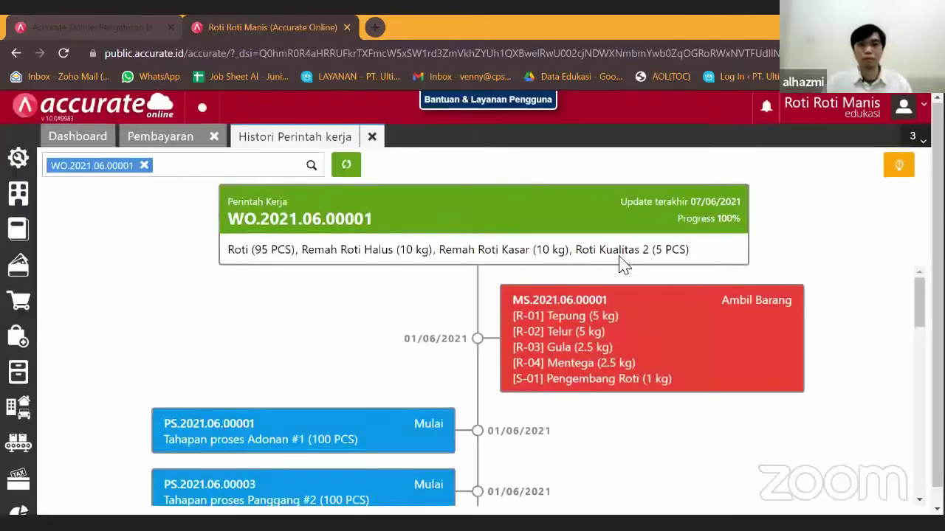
pyautogui.scroll(-10, 732, 278)
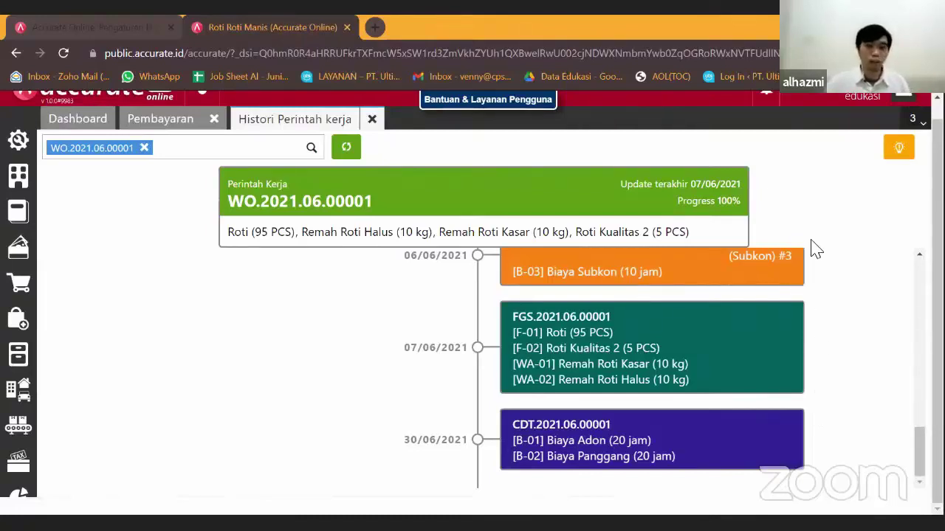
pyautogui.click(372, 119)
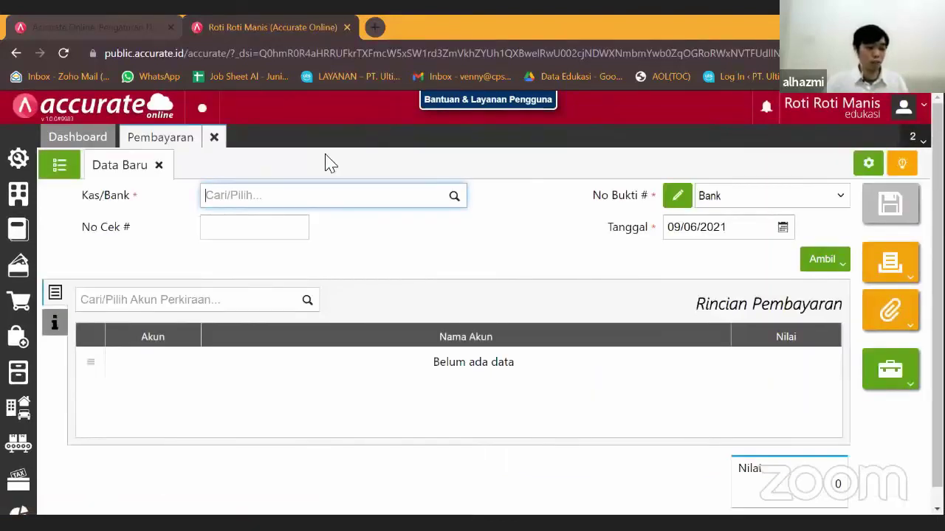
pyautogui.click(219, 140)
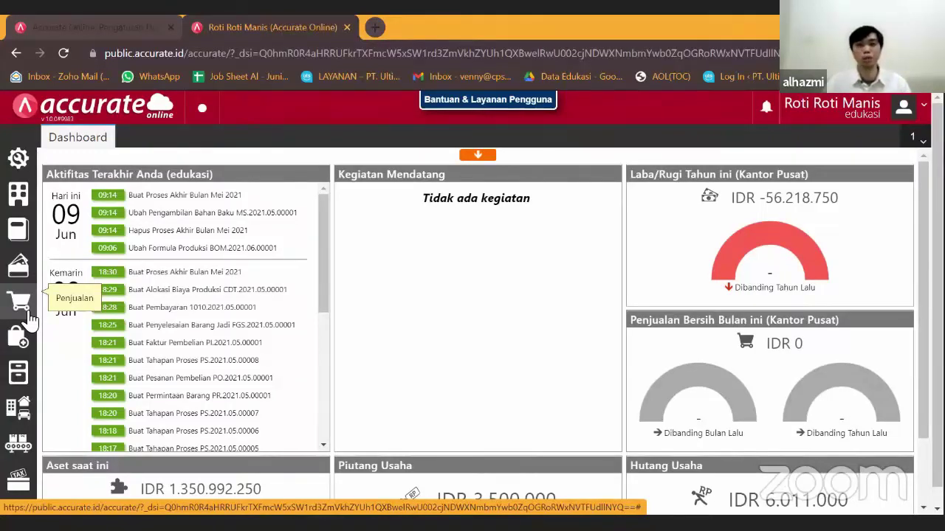
# Step: Run the Proses Akhir Bulan for Juni 2021, continuing despite the early date, check it in the process list, and close the page
pyautogui.click(19, 198)
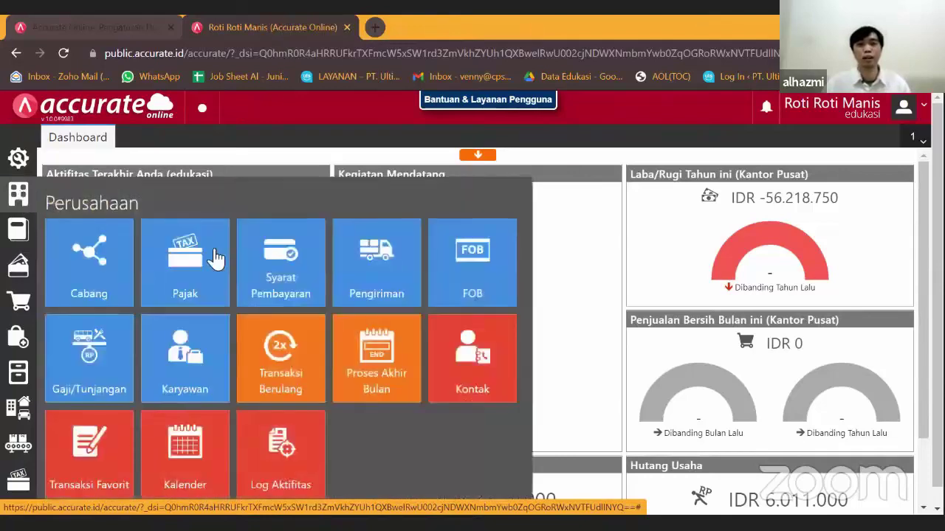
pyautogui.click(374, 404)
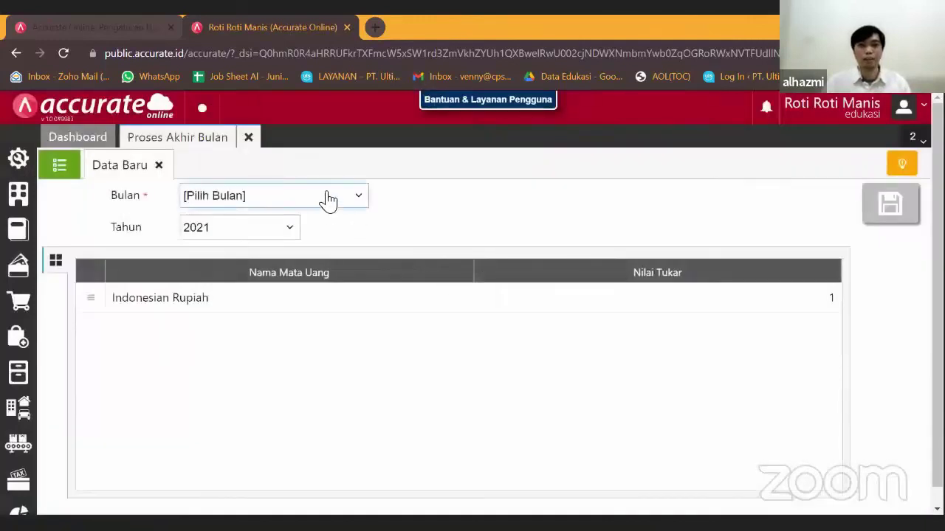
pyautogui.click(328, 198)
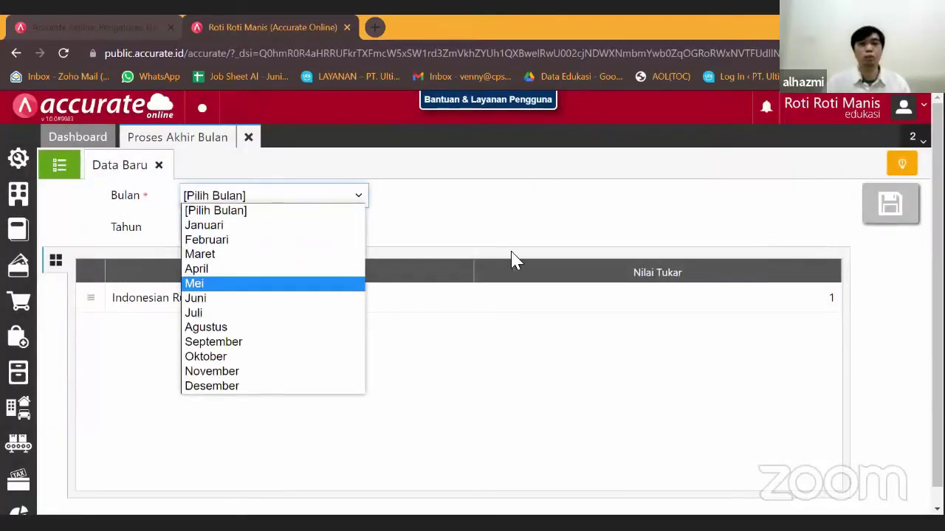
pyautogui.press('Down')
pyautogui.press('Return')
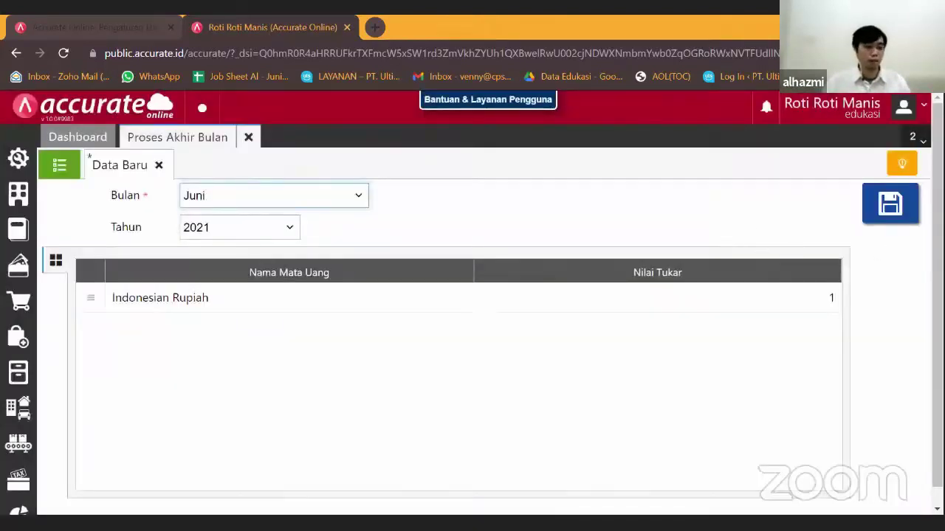
pyautogui.click(888, 208)
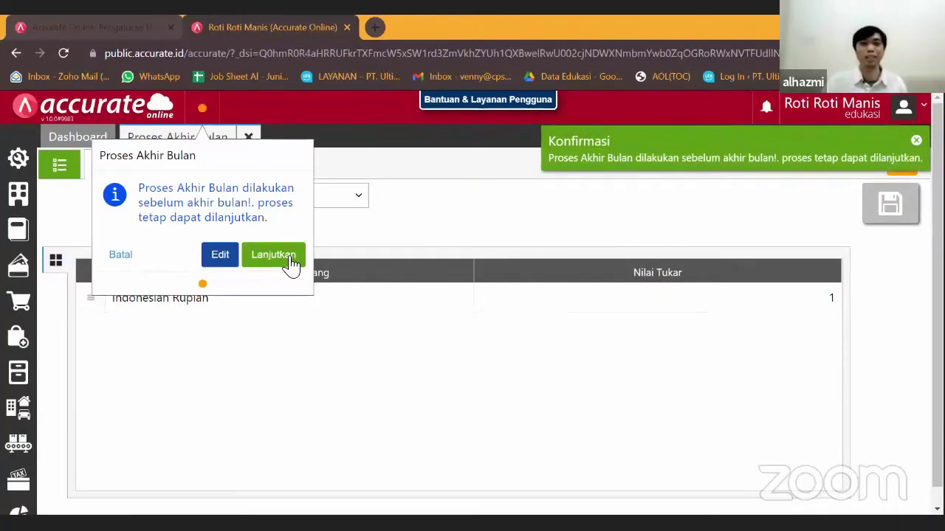
pyautogui.click(269, 261)
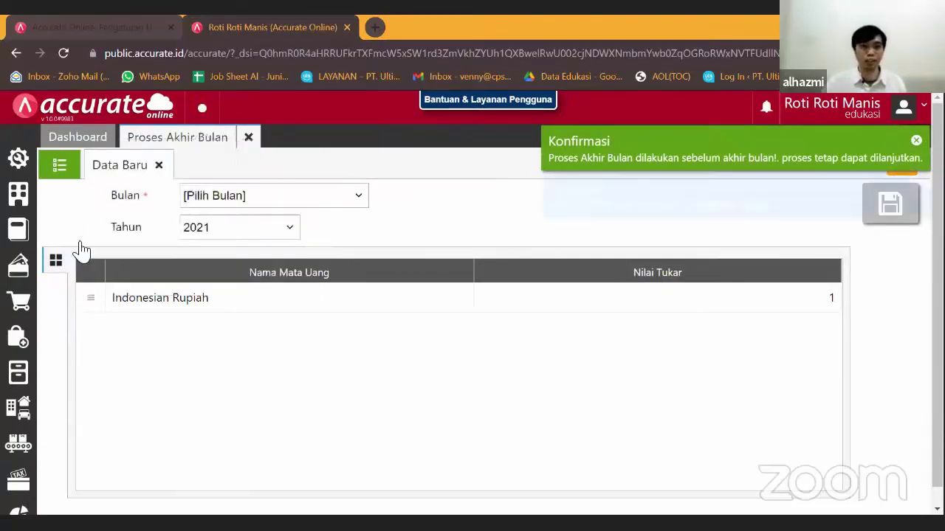
pyautogui.click(57, 171)
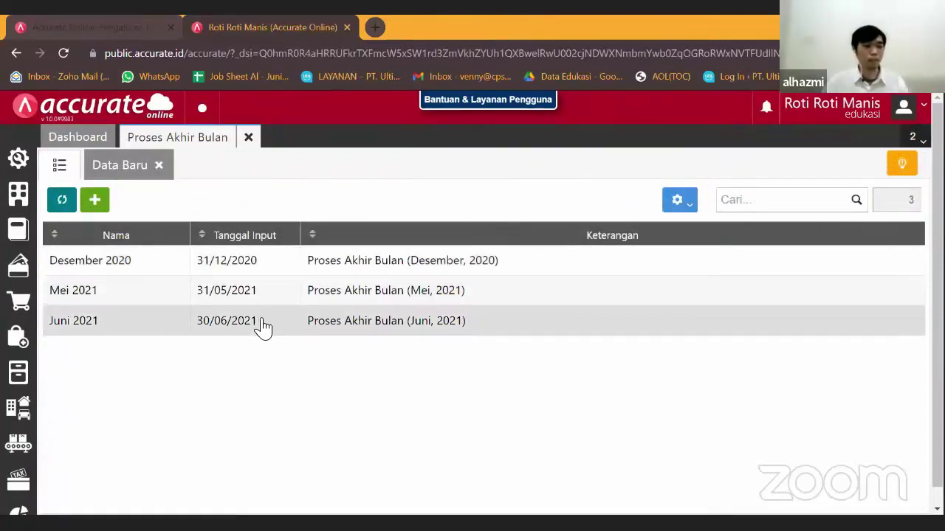
pyautogui.click(250, 138)
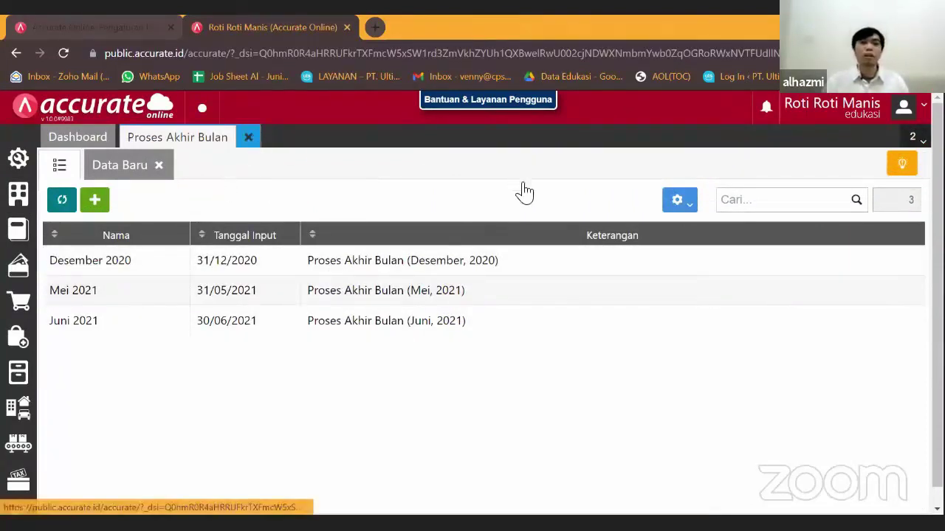
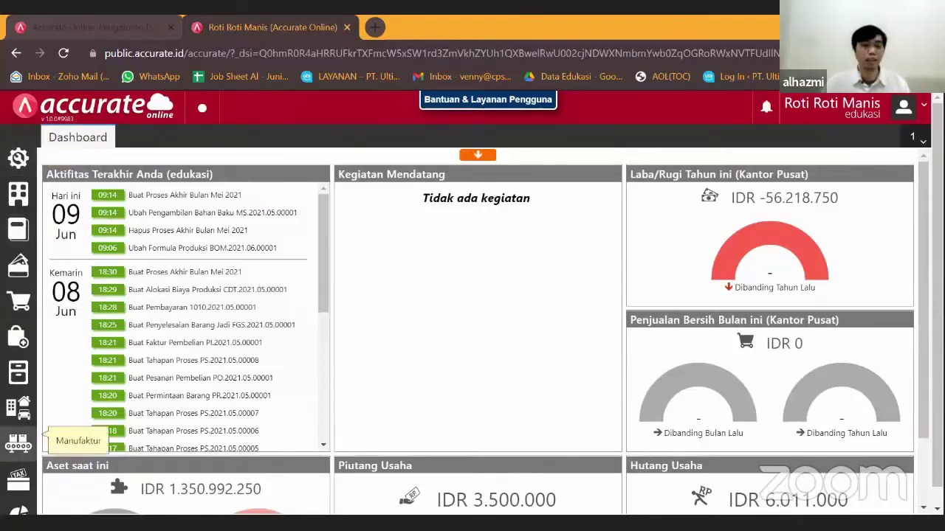
# Step: Open the parameters of the Rincian Perintah Kerja report from the Manufaktur reports in the Daftar Laporan
pyautogui.click(19, 511)
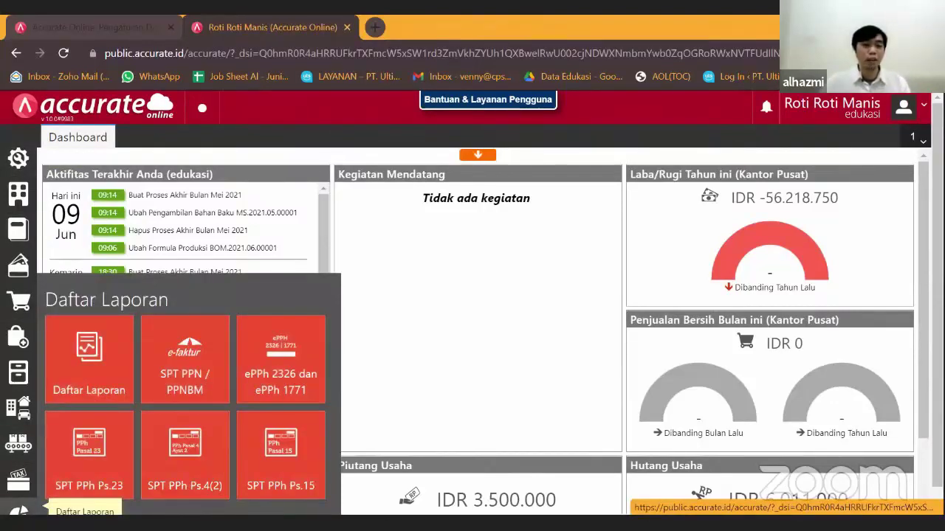
pyautogui.click(125, 366)
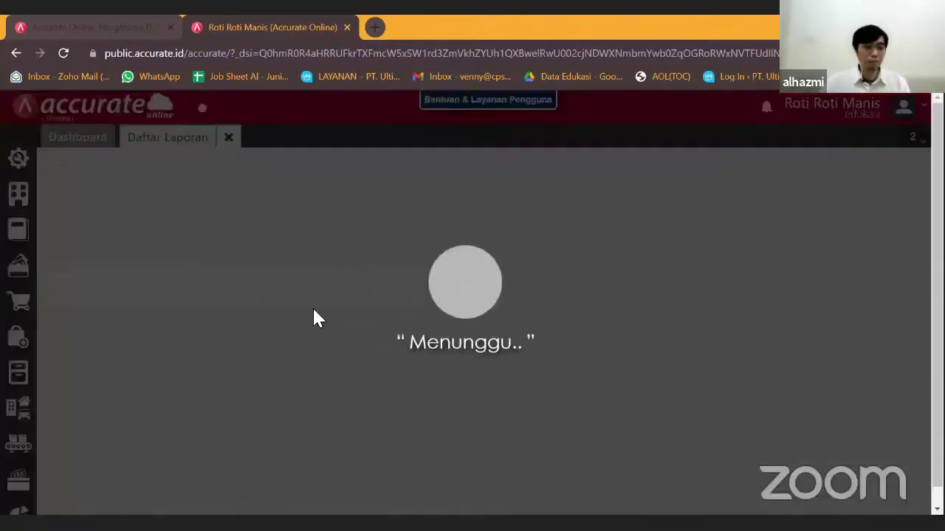
pyautogui.scroll(-3, 169, 347)
pyautogui.scroll(-3, 175, 383)
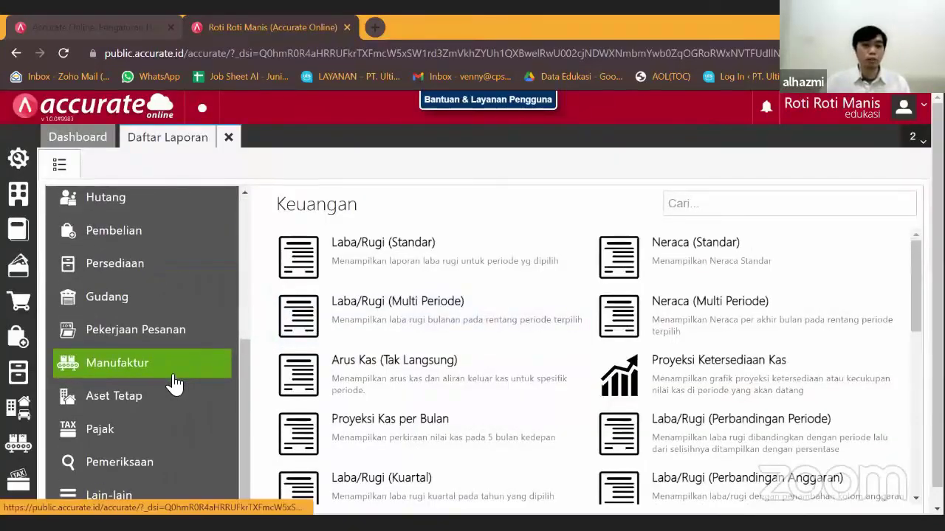
pyautogui.click(137, 367)
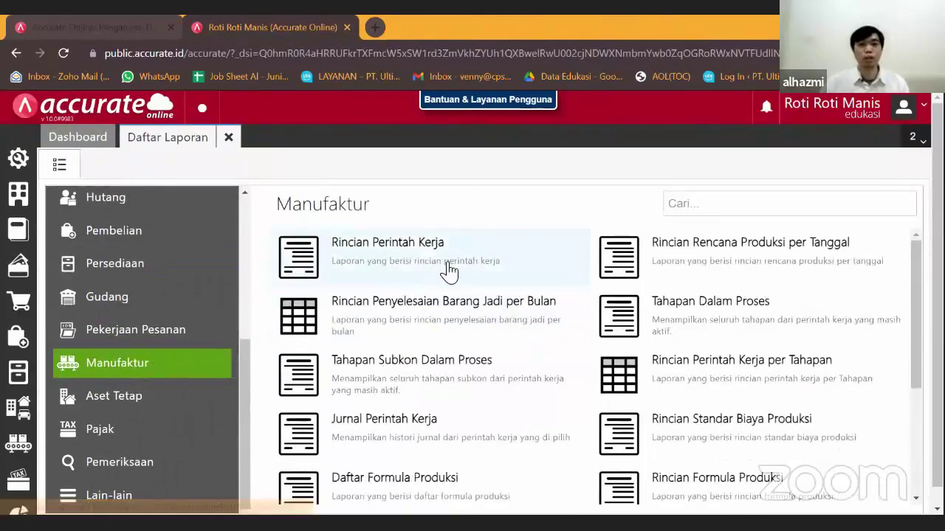
pyautogui.click(557, 268)
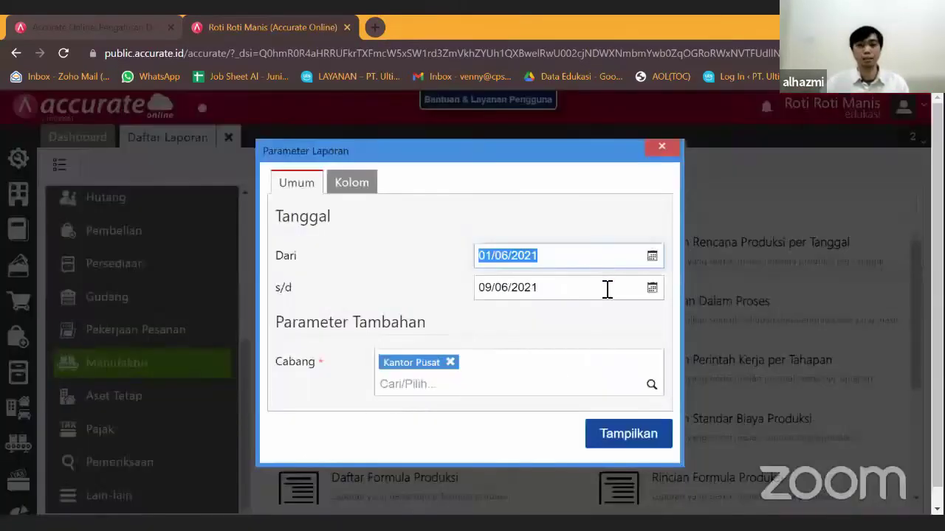
# Step: Set the report's end date to 30/06/2021, display the Rincian Perintah Kerja report, and examine its finished-goods costs and variances
pyautogui.click(651, 289)
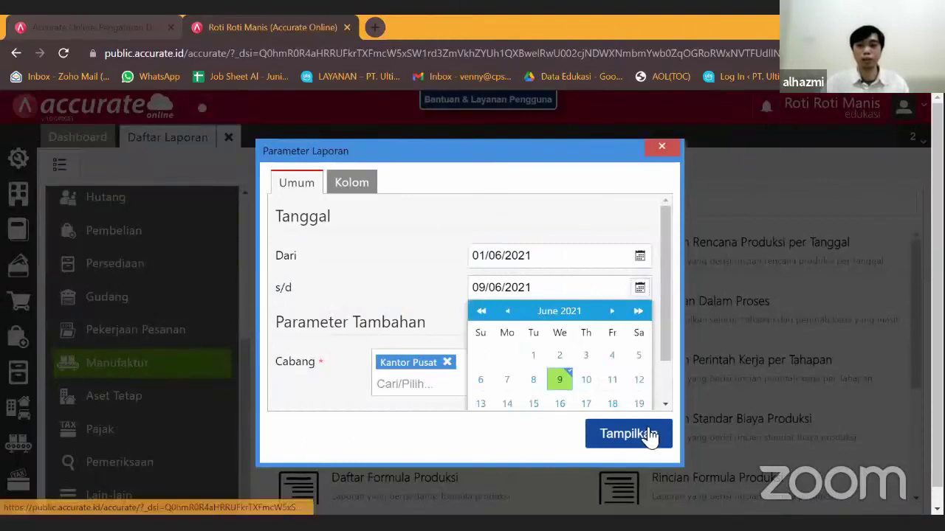
pyautogui.scroll(-1, 567, 394)
pyautogui.click(566, 397)
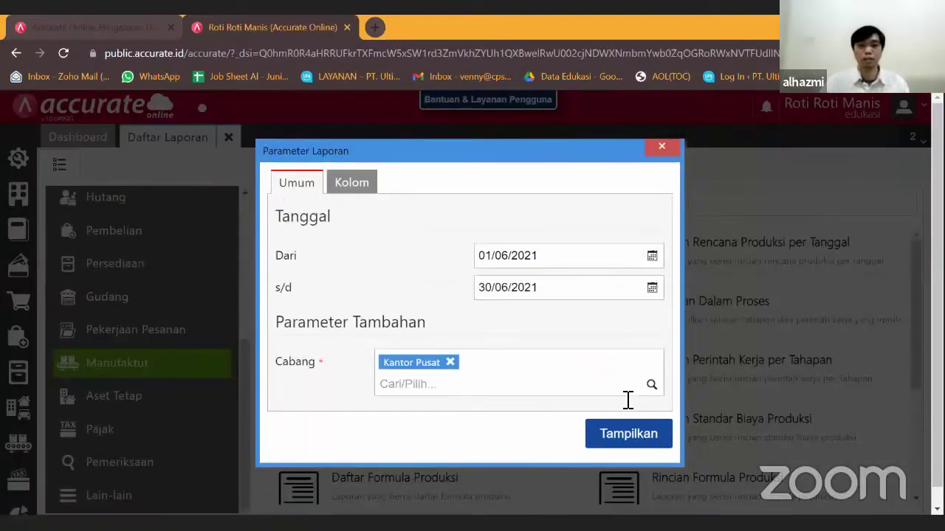
pyautogui.click(632, 433)
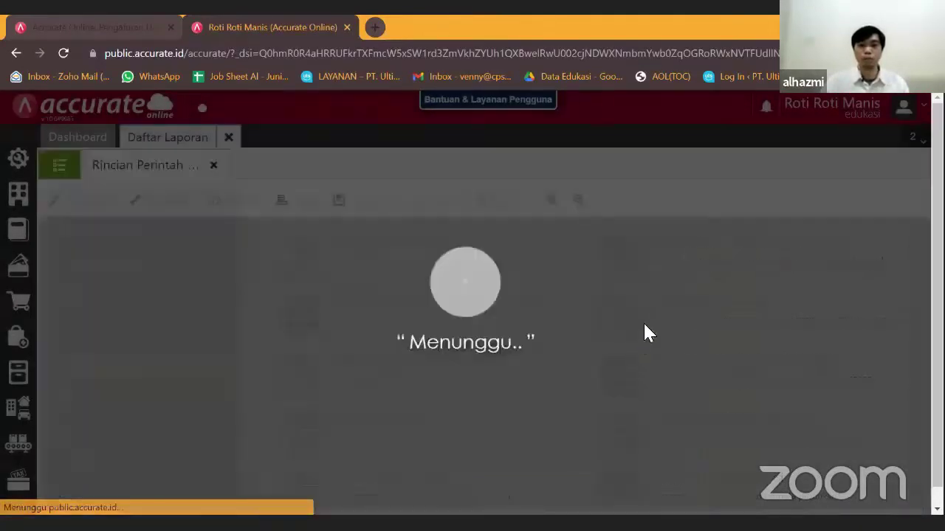
pyautogui.scroll(-10, 767, 323)
pyautogui.scroll(-4, 768, 323)
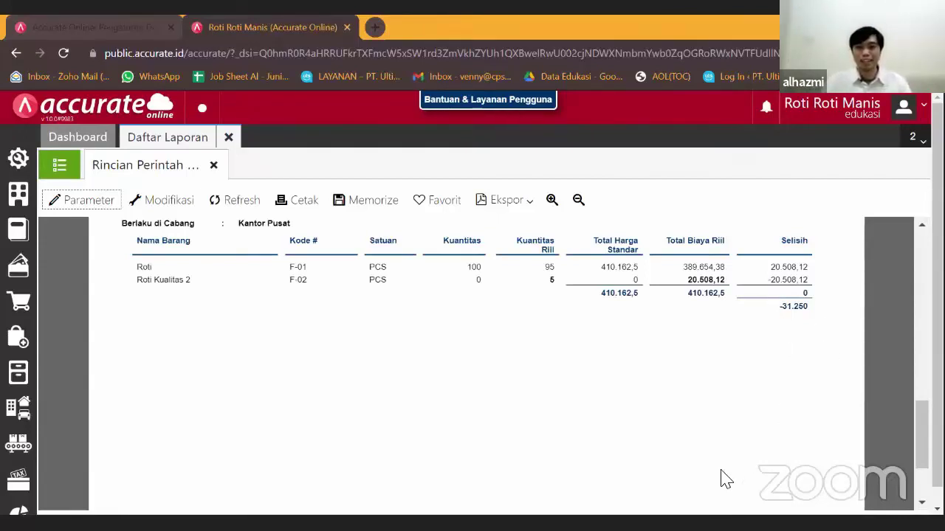
pyautogui.click(663, 350)
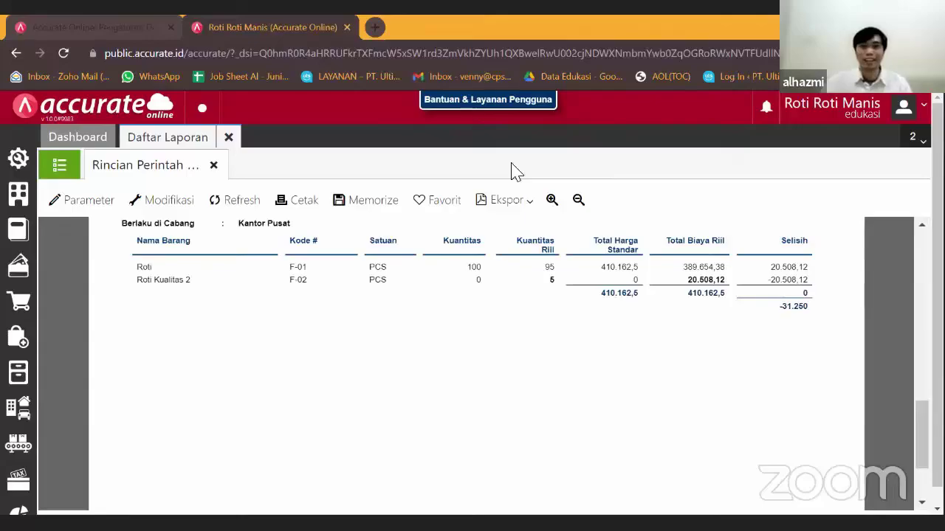